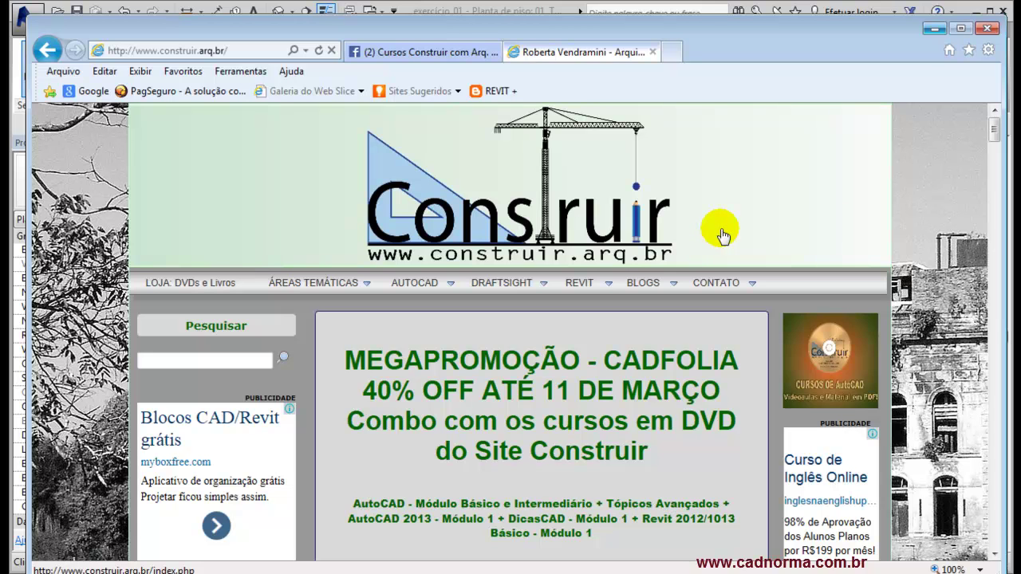
Step: Browse the Construir website's topic menus and read the course promotion on its home page
{"action": "mouse_move", "coordinate": [369, 284]}
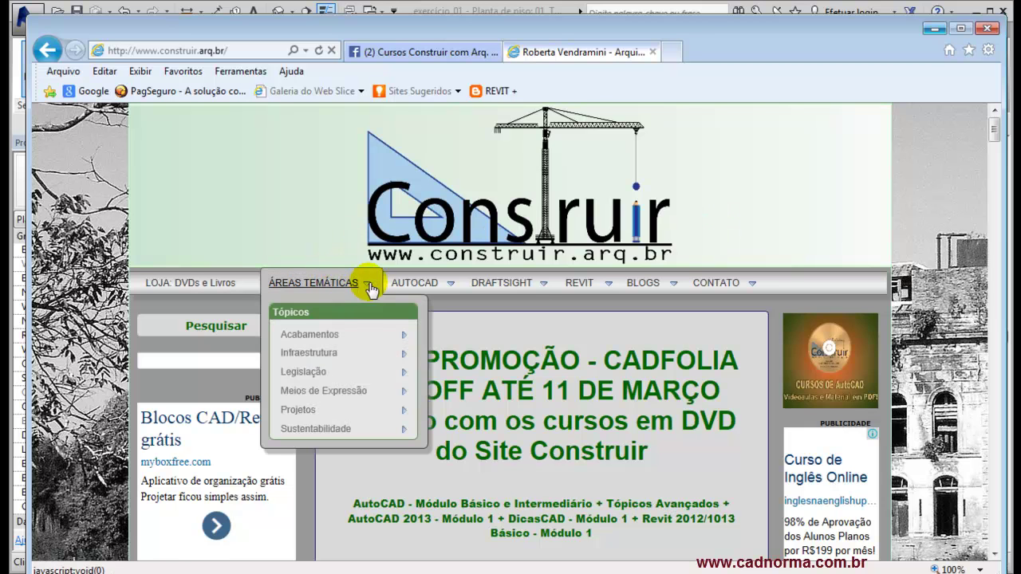
{"action": "mouse_move", "coordinate": [426, 289]}
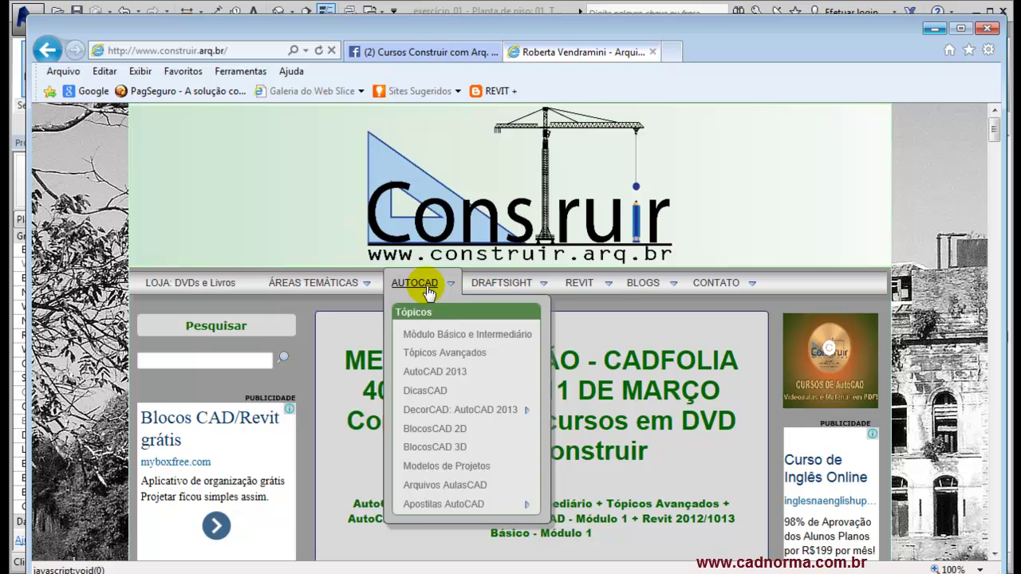
{"action": "mouse_move", "coordinate": [508, 291]}
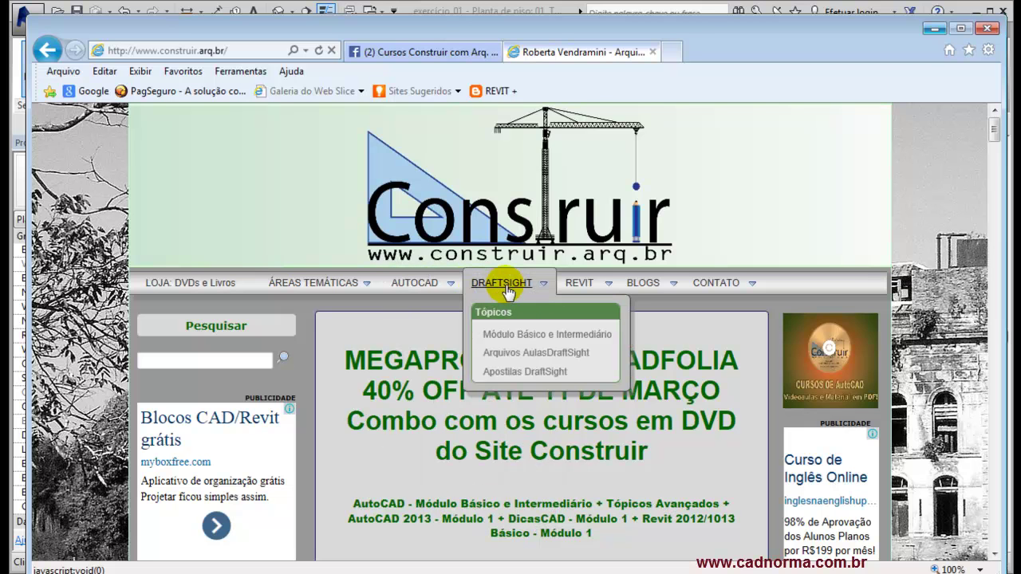
{"action": "mouse_move", "coordinate": [604, 292]}
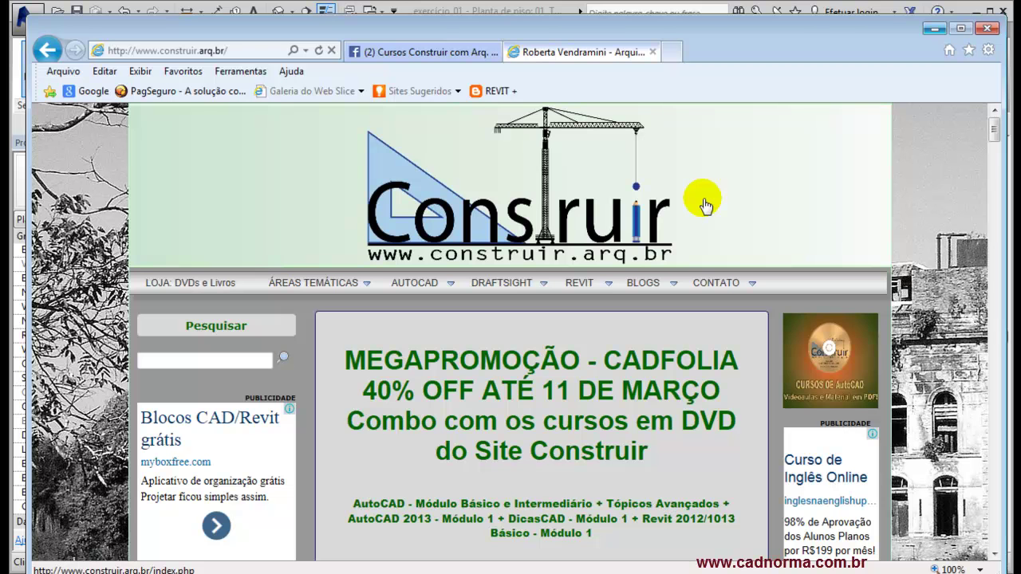
{"action": "scroll", "coordinate": [726, 205], "scroll_direction": "down", "scroll_amount": 3}
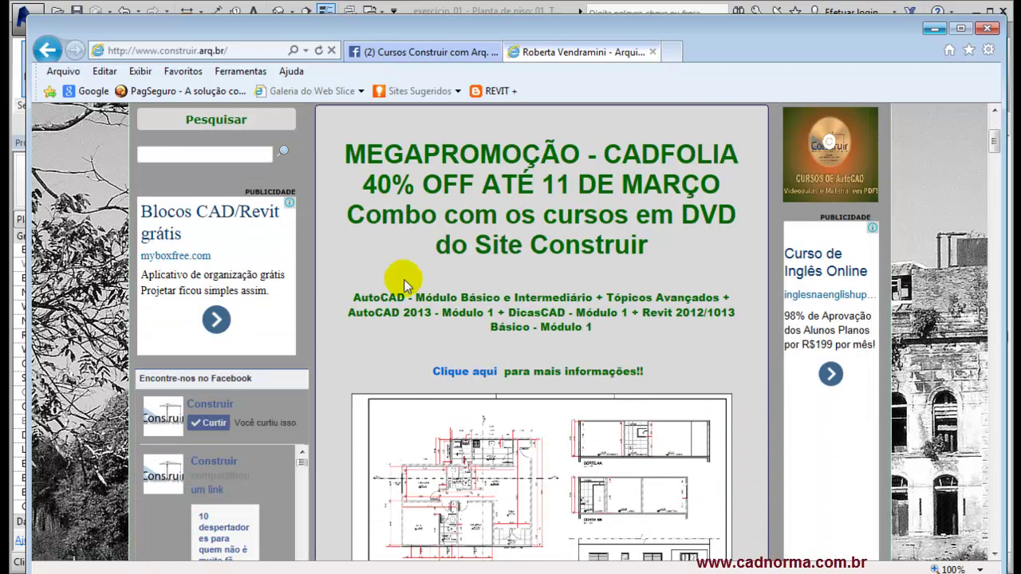
{"action": "scroll", "coordinate": [711, 364], "scroll_direction": "down", "scroll_amount": 2}
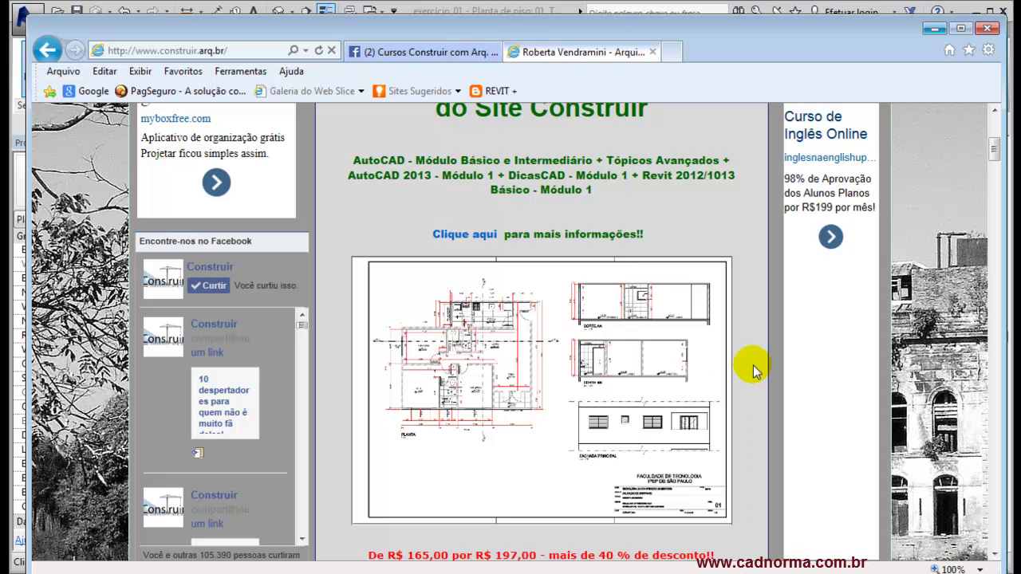
{"action": "scroll", "coordinate": [754, 371], "scroll_direction": "down", "scroll_amount": 4}
{"action": "scroll", "coordinate": [747, 372], "scroll_direction": "up", "scroll_amount": 9}
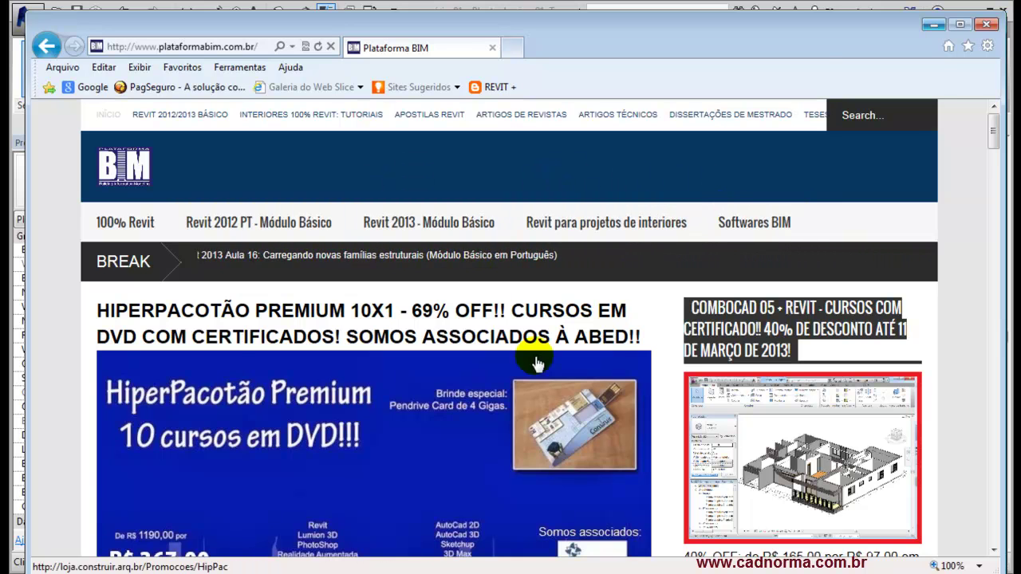
Step: Look through the Plataforma BIM home page, covering the DVD course package and the Revit 2013 lessons
{"action": "scroll", "coordinate": [574, 339], "scroll_direction": "down", "scroll_amount": 3}
{"action": "scroll", "coordinate": [668, 323], "scroll_direction": "down", "scroll_amount": 3}
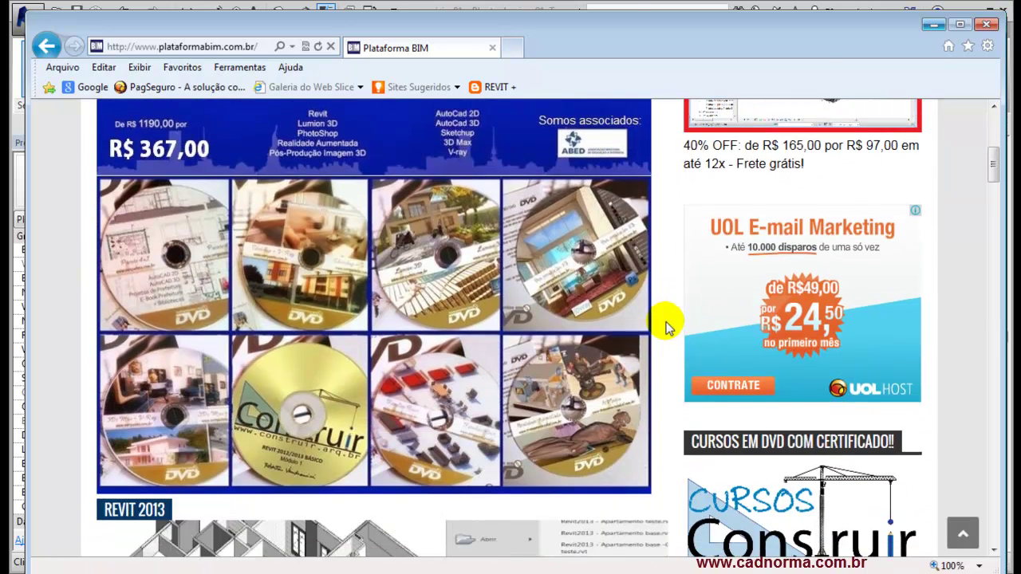
{"action": "scroll", "coordinate": [702, 391], "scroll_direction": "down", "scroll_amount": 2}
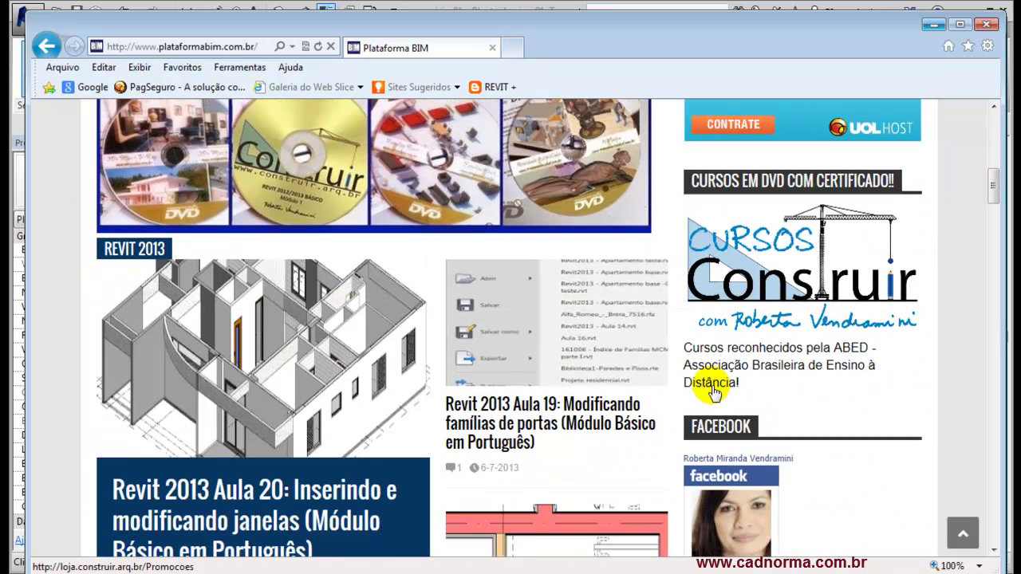
{"action": "scroll", "coordinate": [886, 375], "scroll_direction": "down", "scroll_amount": 2}
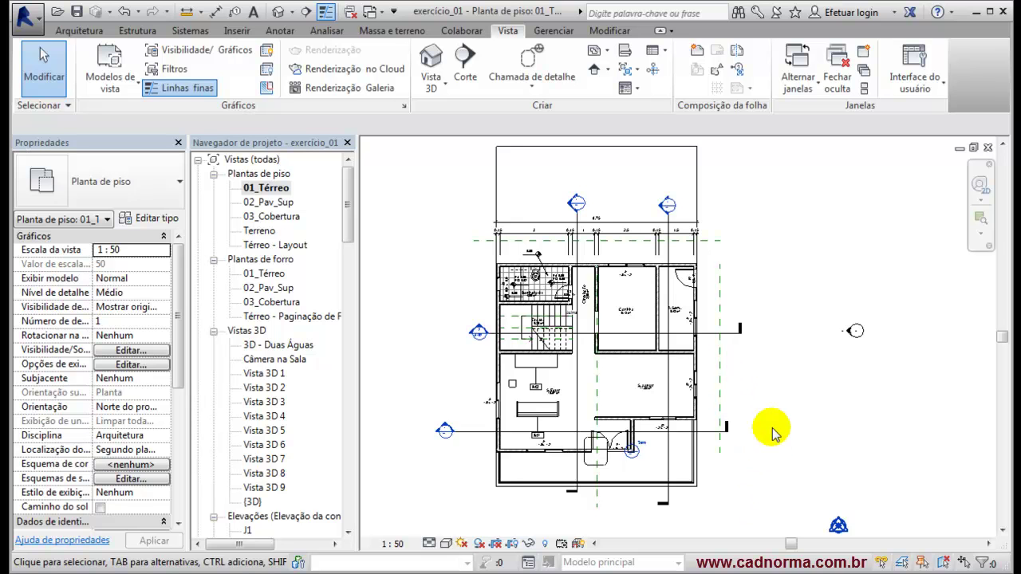
{"action": "scroll", "coordinate": [774, 429], "scroll_direction": "down", "scroll_amount": 1}
{"action": "scroll", "coordinate": [772, 431], "scroll_direction": "down", "scroll_amount": 3}
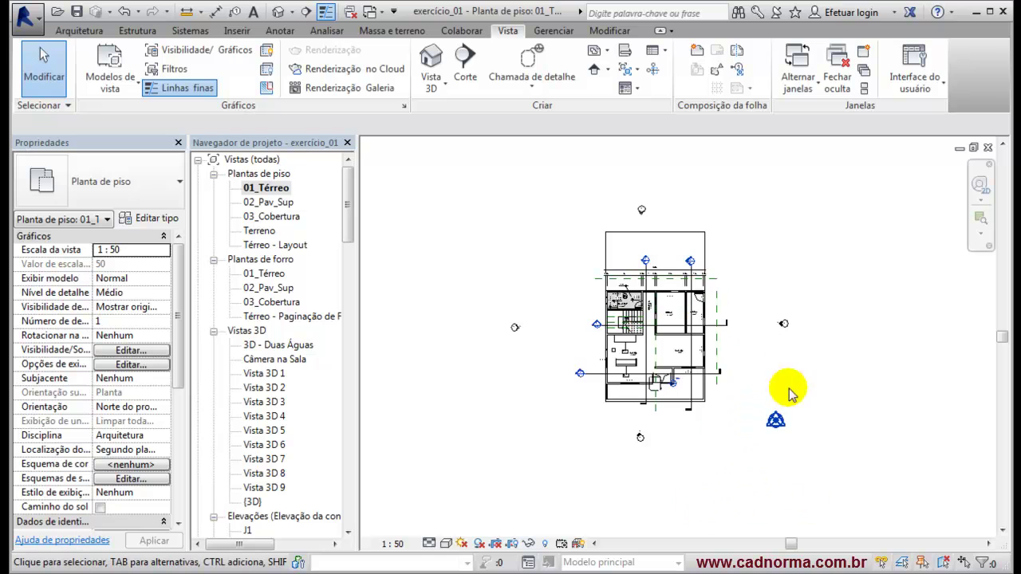
{"action": "scroll", "coordinate": [742, 343], "scroll_direction": "up", "scroll_amount": 2}
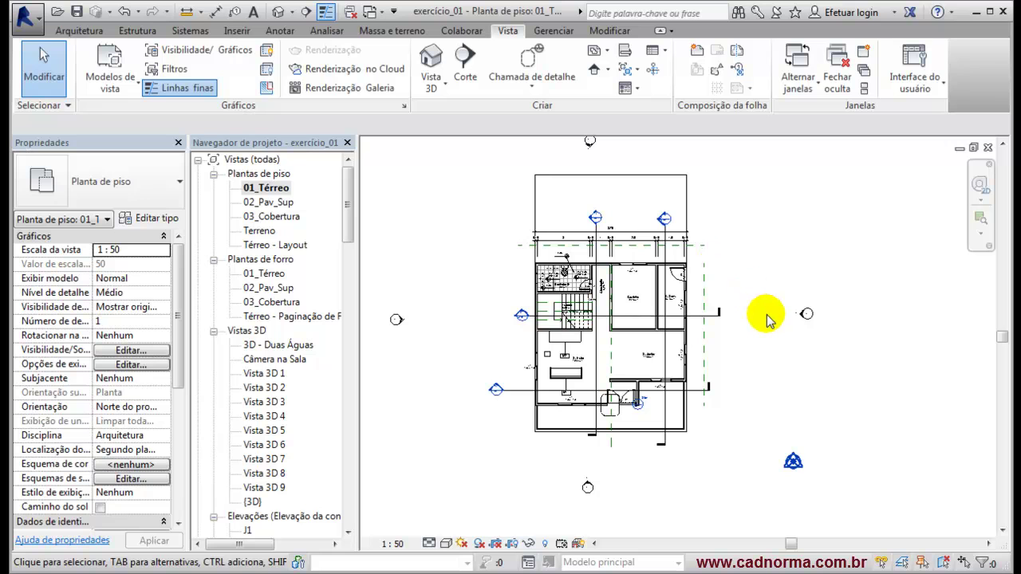
Step: Start a ramp sketch, examine the Rampa 8% type properties including the maximum ramp slope, and discard the sketch
{"action": "left_click", "coordinate": [80, 31]}
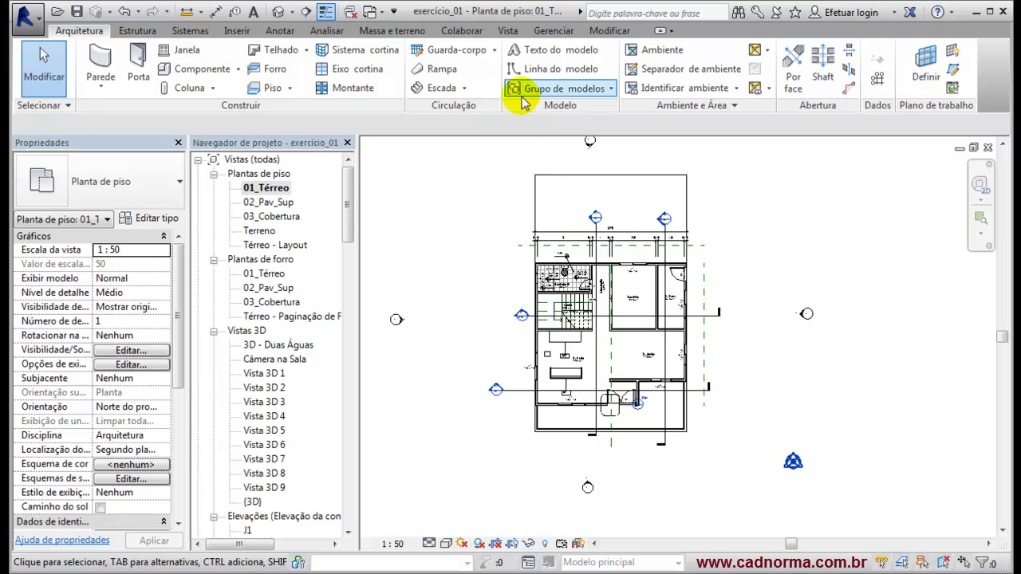
{"action": "left_click", "coordinate": [443, 70]}
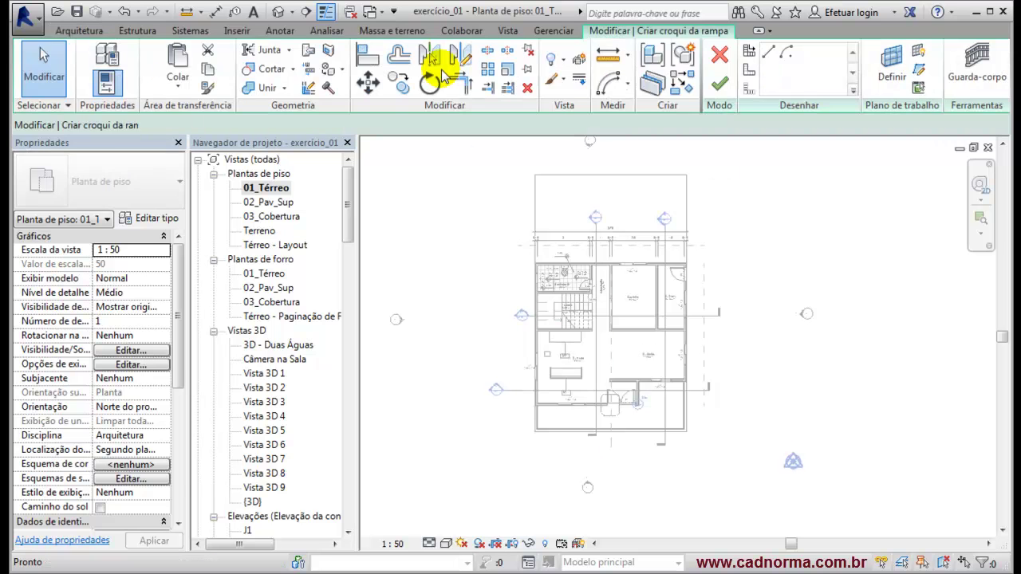
{"action": "left_click", "coordinate": [157, 220]}
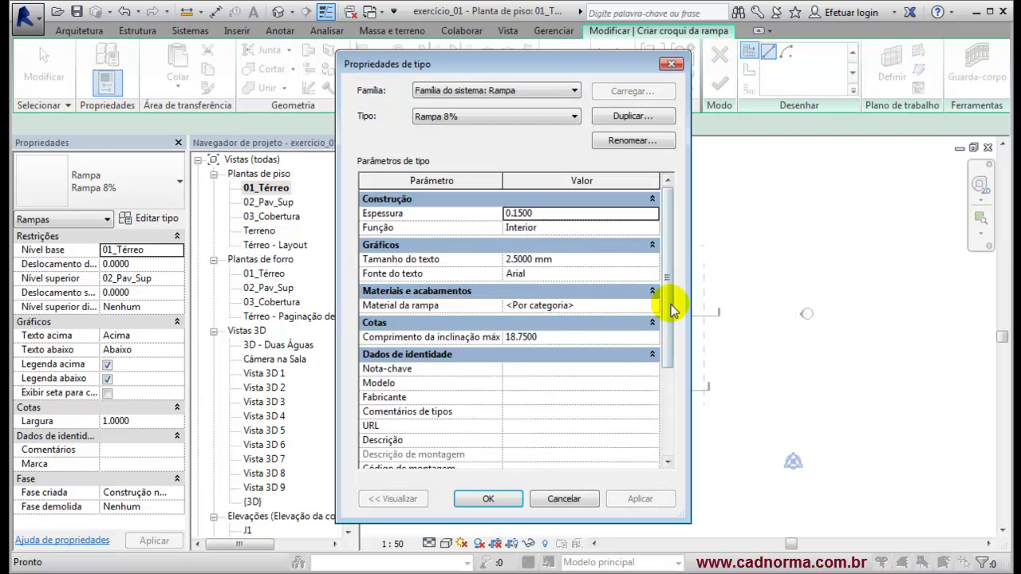
{"action": "left_click_drag", "start_coordinate": [666, 307], "coordinate": [670, 427]}
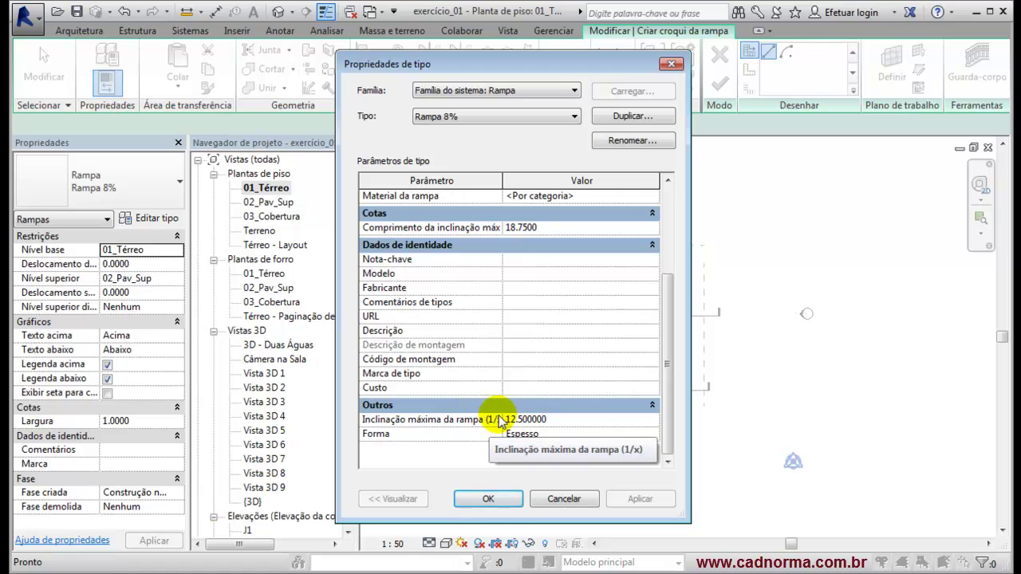
{"action": "left_click_drag", "start_coordinate": [554, 419], "coordinate": [520, 422]}
{"action": "left_click", "coordinate": [556, 421]}
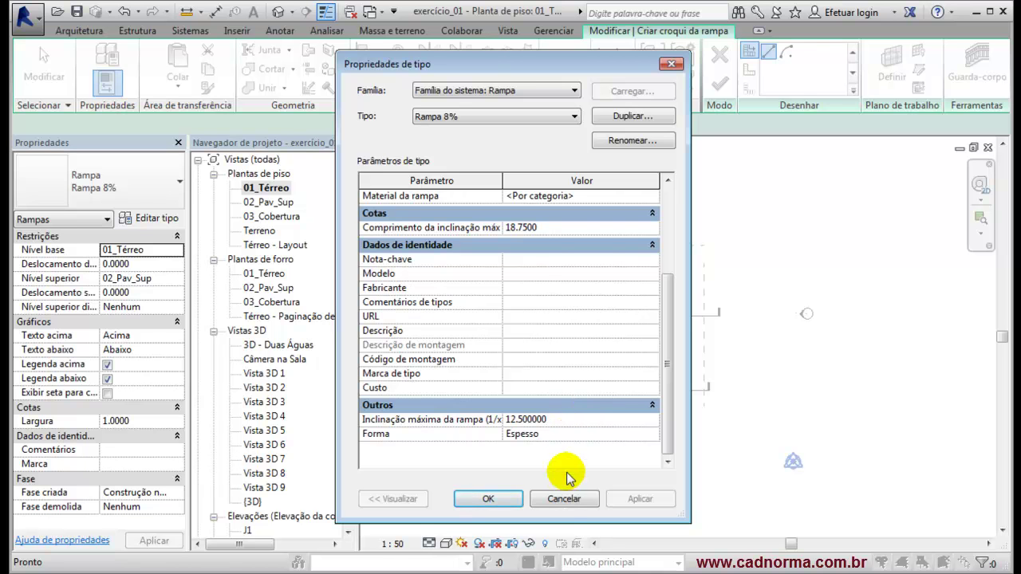
{"action": "left_click", "coordinate": [568, 499]}
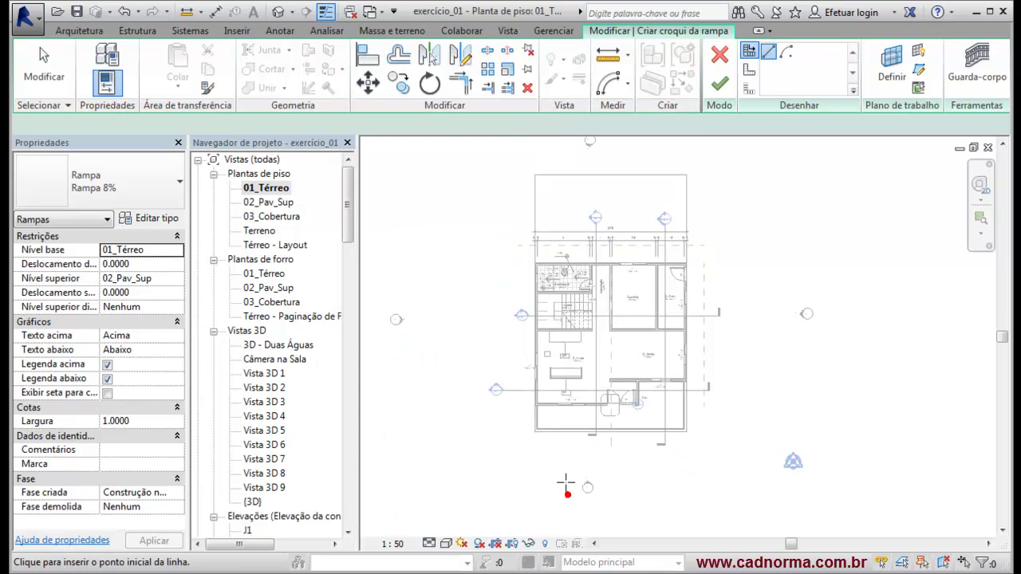
{"action": "left_click", "coordinate": [719, 53]}
{"action": "left_click", "coordinate": [744, 255]}
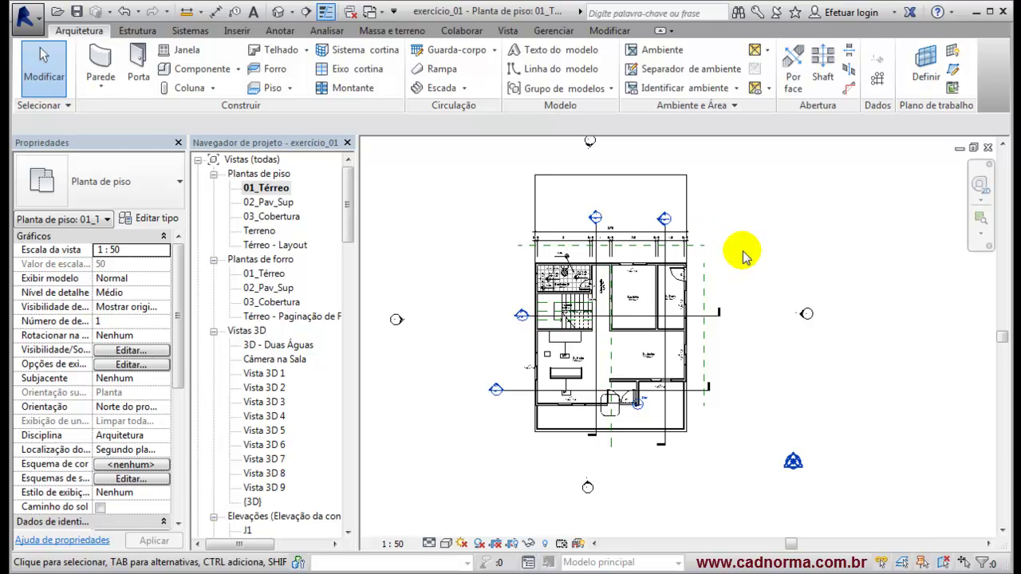
Step: Switch to AutoCAD with Rampa_02.dwg and measure the width of the ramp's lower end
{"action": "key", "text": "alt+Tab"}
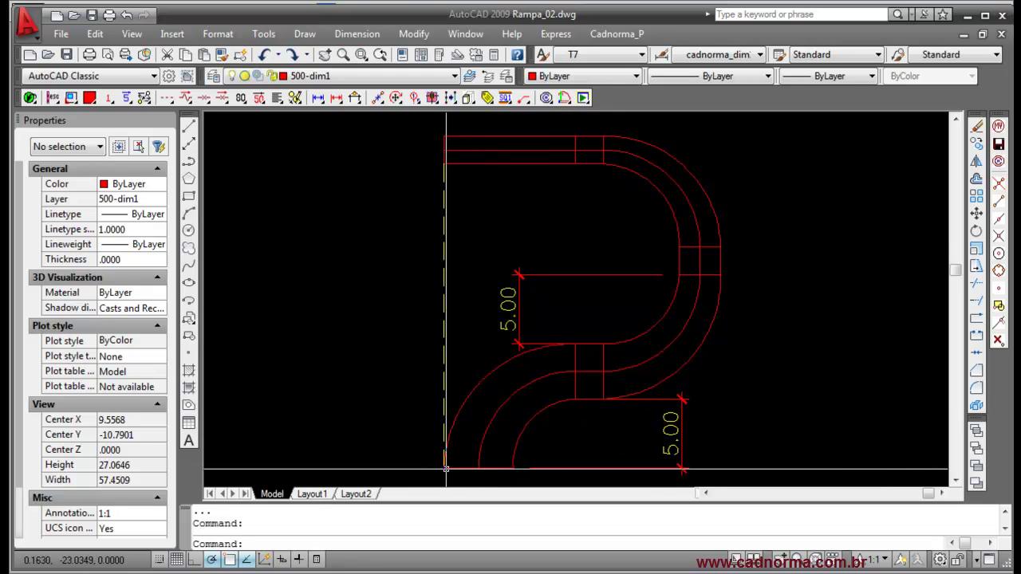
{"action": "middle_click_drag", "start_coordinate": [495, 423], "coordinate": [492, 388]}
{"action": "type", "text": "d"}
{"action": "key", "text": "space"}
{"action": "left_click", "coordinate": [445, 437]}
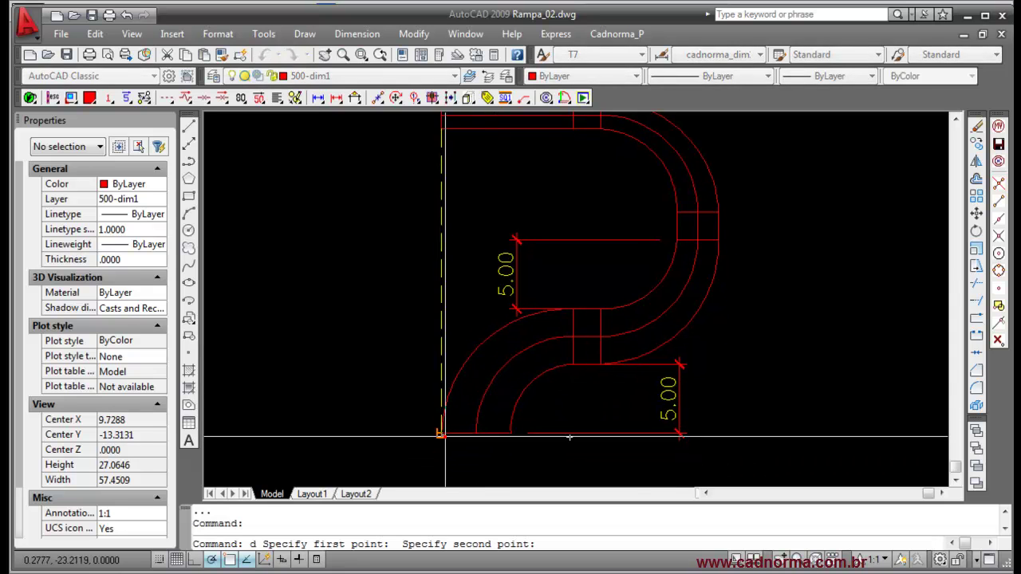
{"action": "left_click", "coordinate": [510, 434]}
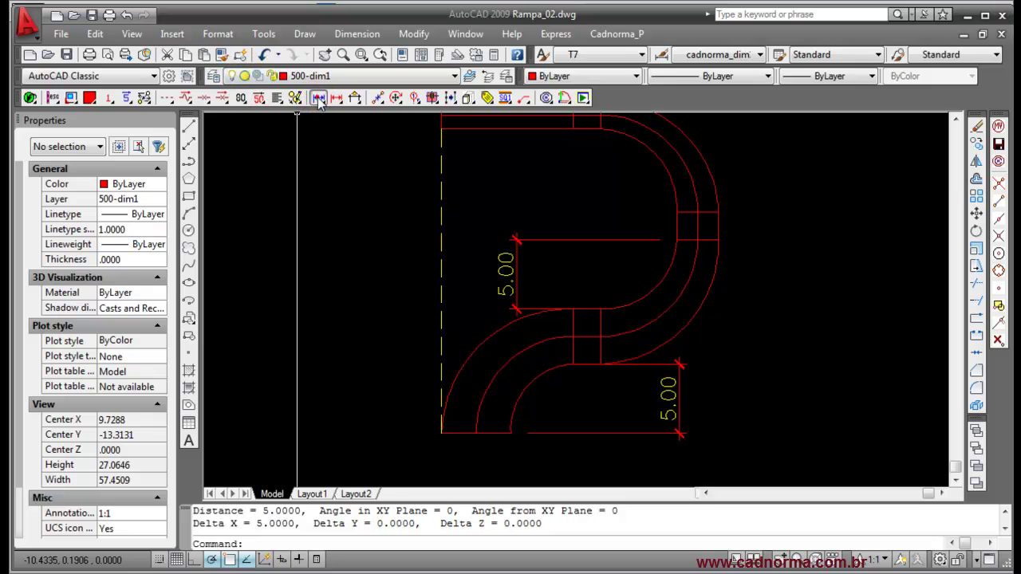
Step: Add a horizontal linear dimension across the ramp's lower end, placed below the edge
{"action": "type", "text": "dl"}
{"action": "key", "text": "space"}
{"action": "left_click", "coordinate": [441, 433]}
{"action": "left_click", "coordinate": [511, 433]}
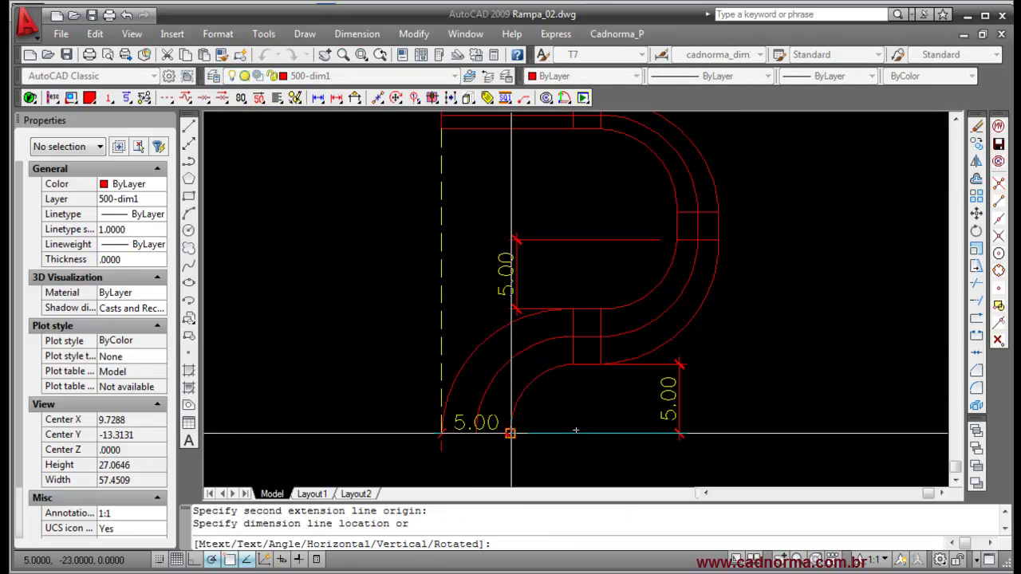
{"action": "left_click", "coordinate": [499, 468]}
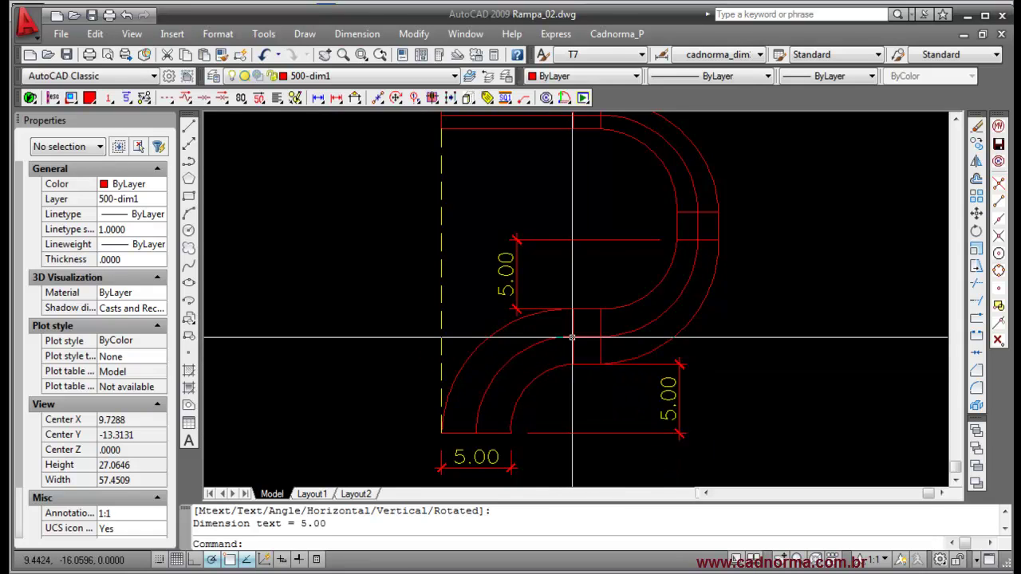
Step: Add a vertical linear dimension across the ramp's width where the first curve ends, placed outside the second curve
{"action": "key", "text": "Return"}
{"action": "left_click", "coordinate": [572, 312]}
{"action": "left_click", "coordinate": [572, 362]}
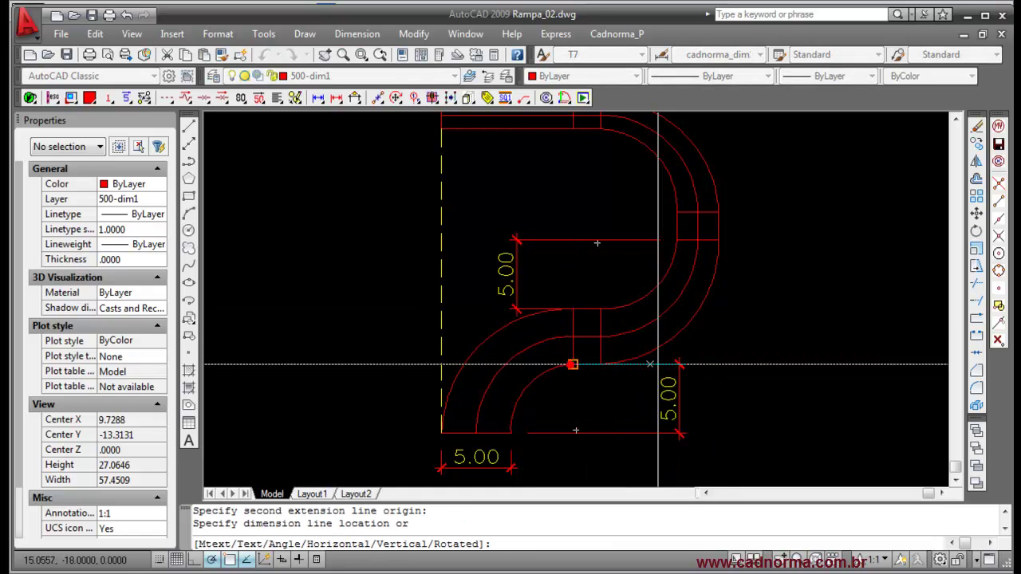
{"action": "left_click", "coordinate": [743, 363]}
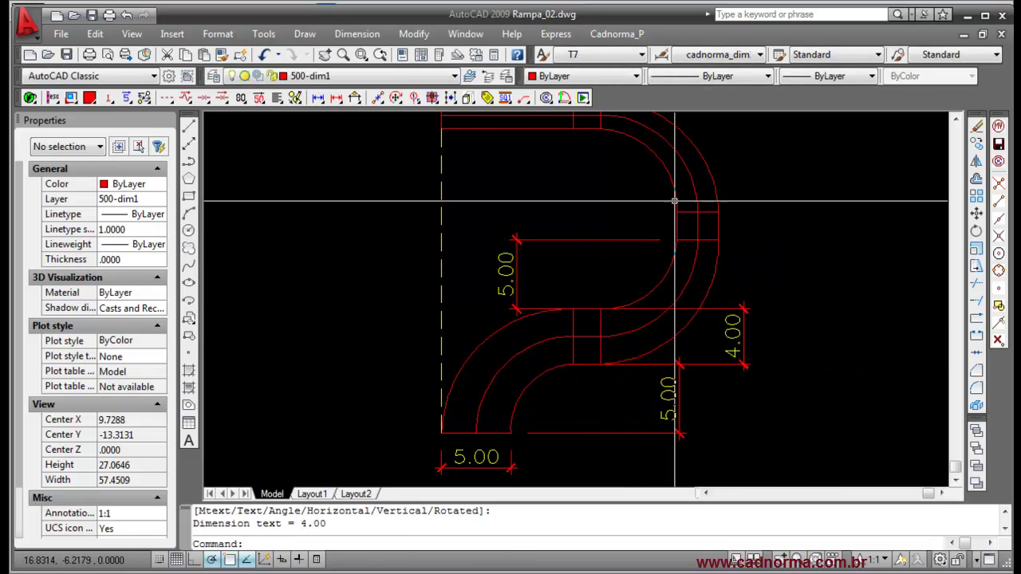
Step: Try reshaping the outer arc of the ramp's second curve by stretching its midpoint grip, and undo both grip edits
{"action": "middle_click_drag", "start_coordinate": [615, 171], "coordinate": [618, 218]}
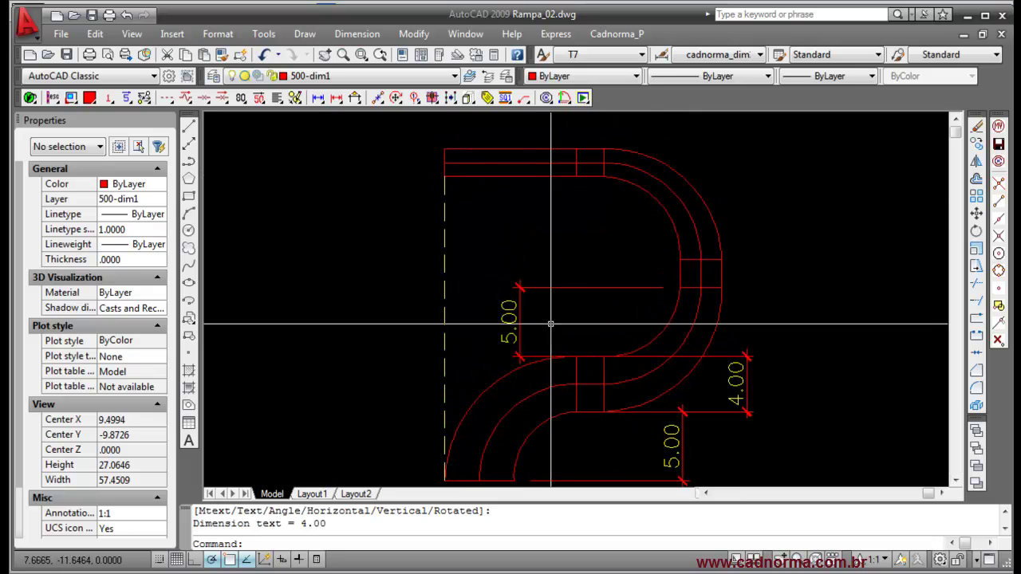
{"action": "middle_click_drag", "start_coordinate": [548, 255], "coordinate": [542, 229]}
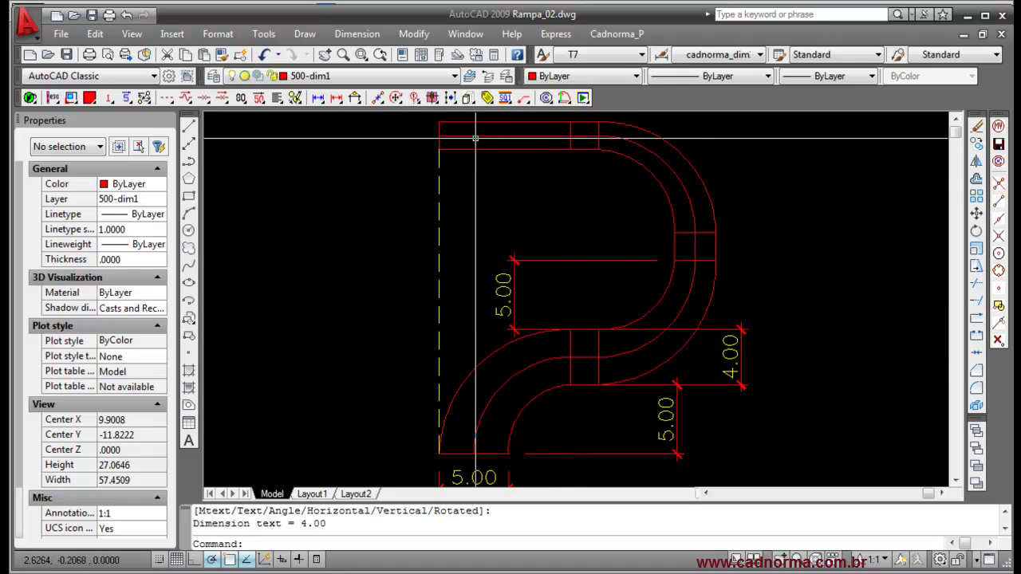
{"action": "mouse_move", "coordinate": [438, 138]}
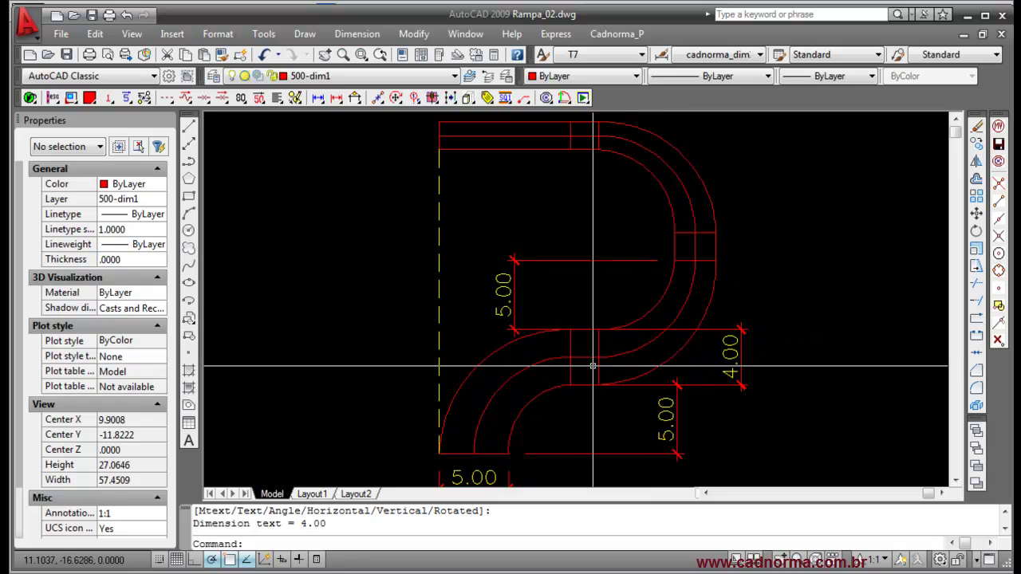
{"action": "left_click", "coordinate": [684, 354]}
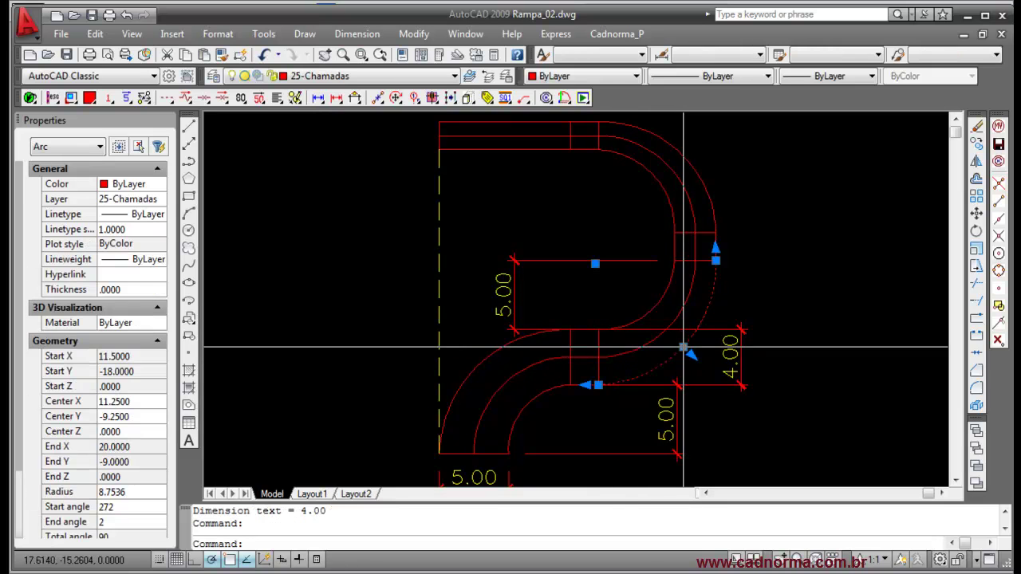
{"action": "left_click", "coordinate": [684, 350]}
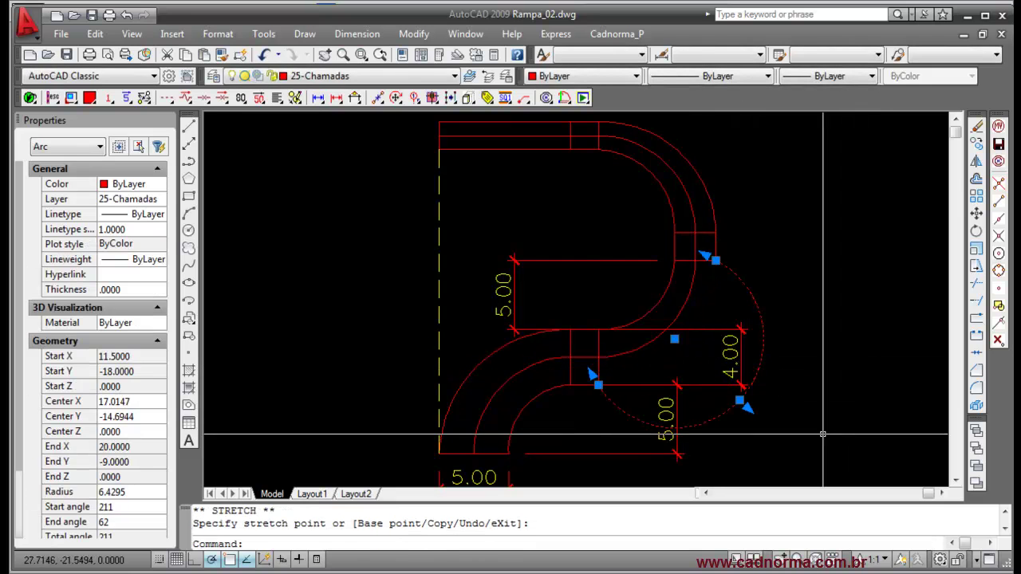
{"action": "left_click", "coordinate": [740, 400]}
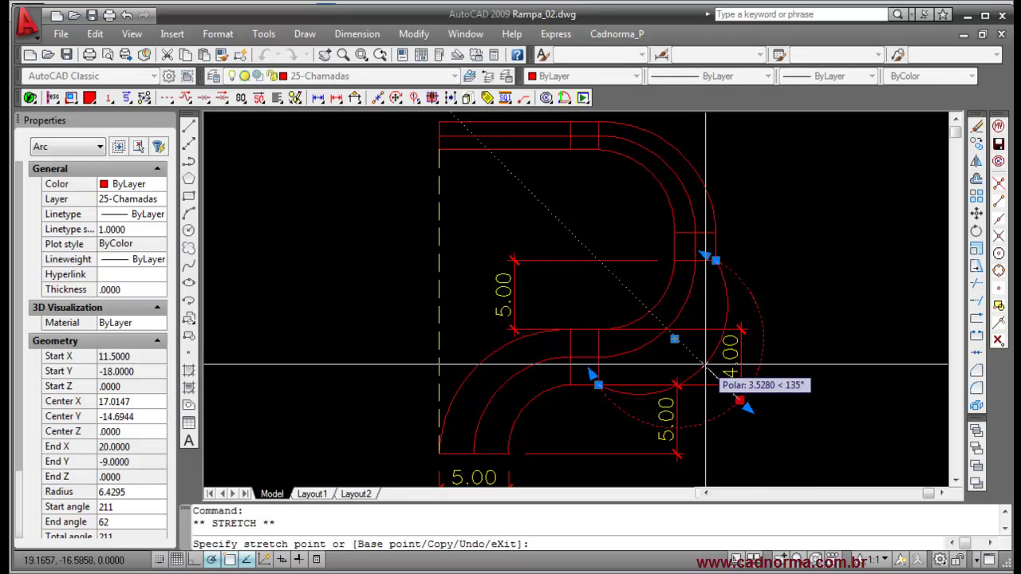
{"action": "left_click", "coordinate": [703, 367]}
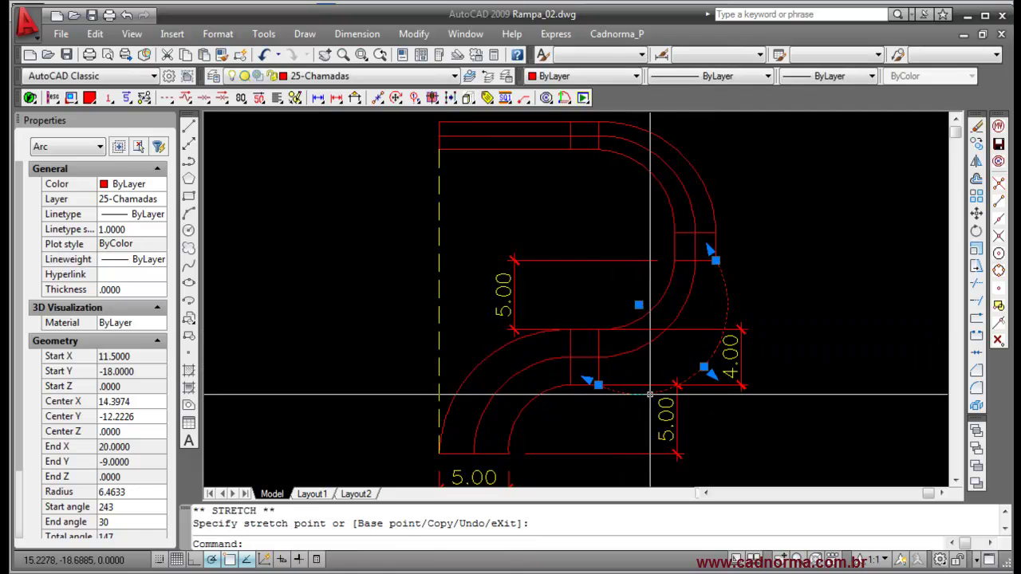
{"action": "key", "text": "Escape"}
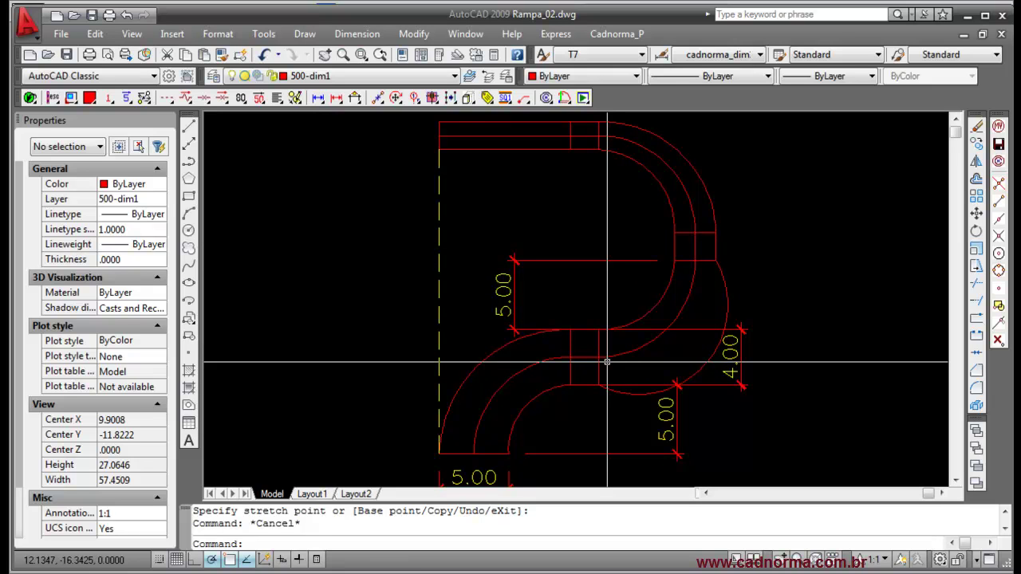
{"action": "type", "text": "u"}
{"action": "key", "text": "Return"}
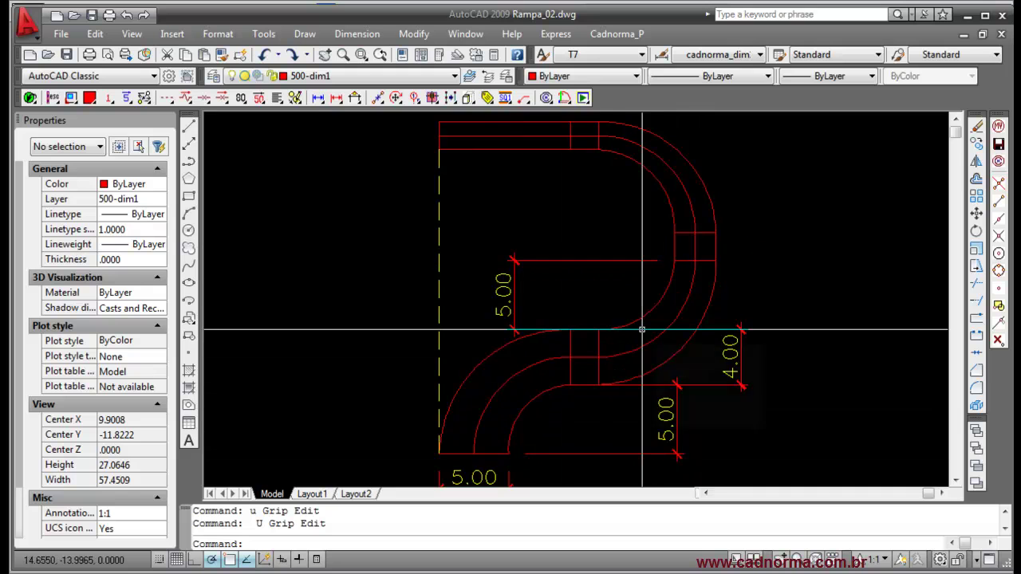
Step: Delete the inner and outer arcs of the ramp's first curve, keeping its centreline arc
{"action": "left_click", "coordinate": [523, 407]}
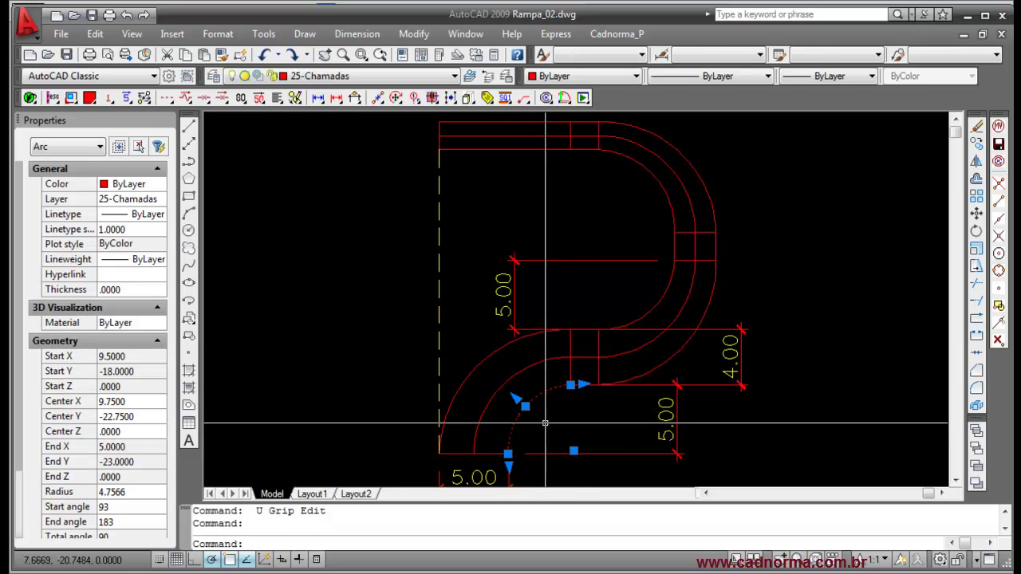
{"action": "left_click", "coordinate": [477, 366]}
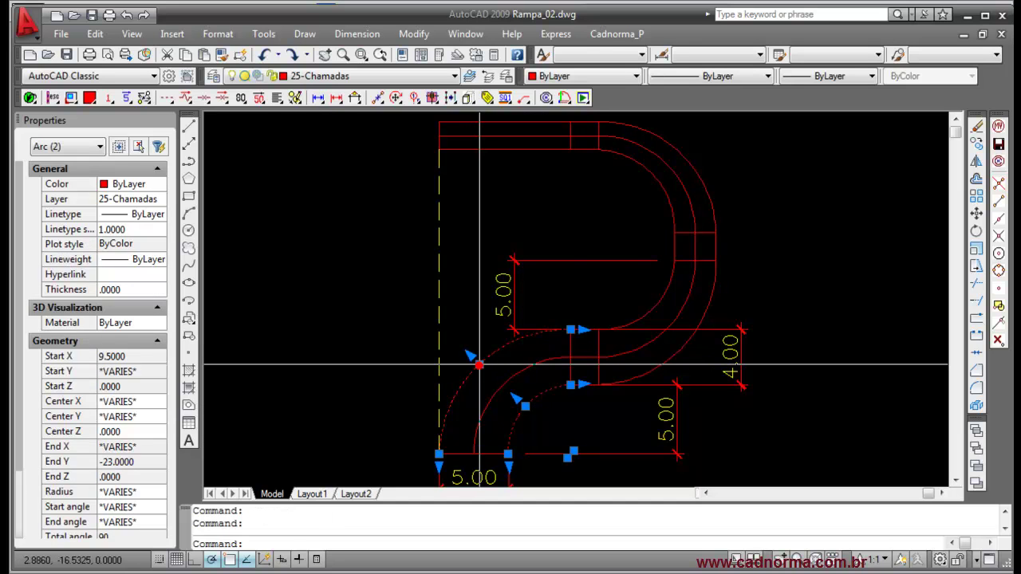
{"action": "key", "text": "Delete"}
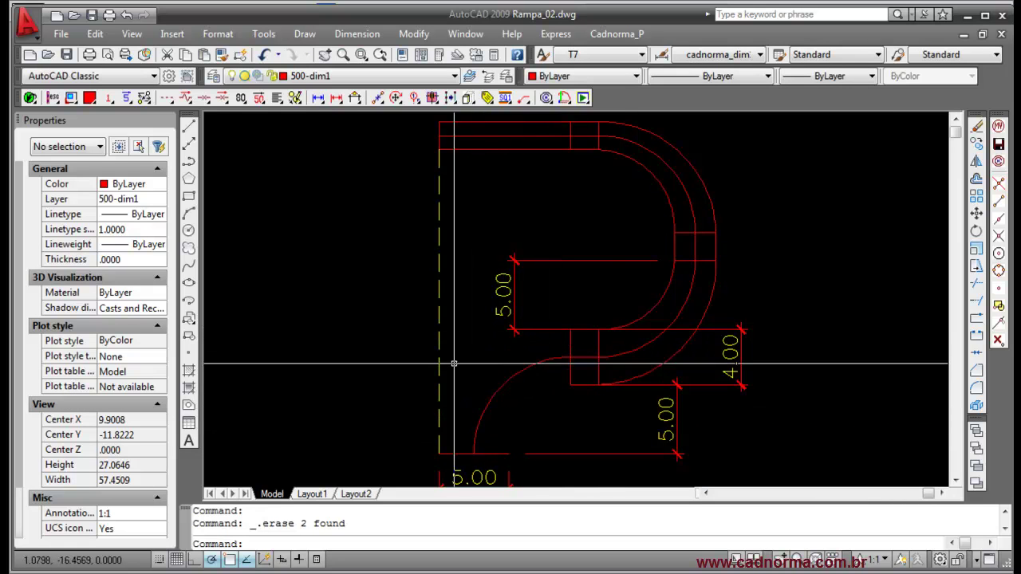
Step: Erase the three 5.00 dimensions around the ramp's first and second curves
{"action": "type", "text": "e"}
{"action": "key", "text": "Return"}
{"action": "left_click", "coordinate": [565, 332]}
{"action": "left_click", "coordinate": [497, 291]}
{"action": "key", "text": "Return"}
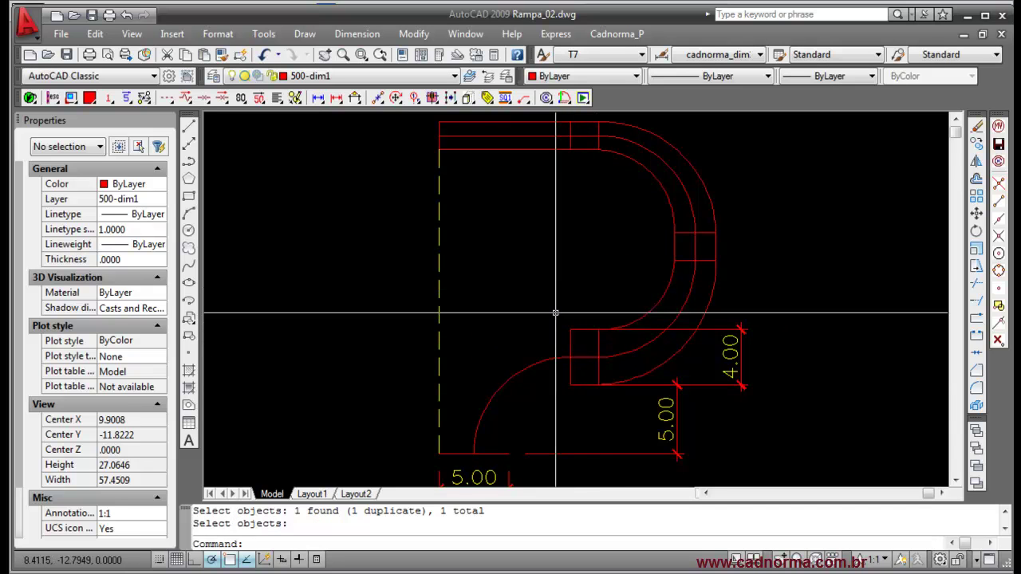
{"action": "key", "text": "Return"}
{"action": "left_click", "coordinate": [690, 468]}
{"action": "left_click", "coordinate": [661, 453]}
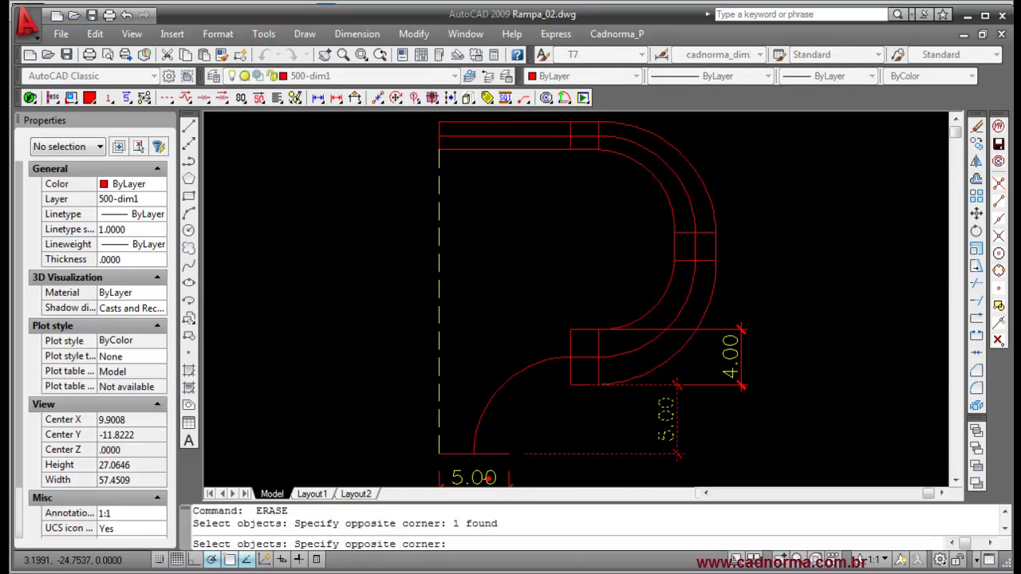
{"action": "left_click", "coordinate": [478, 476]}
{"action": "key", "text": "Return"}
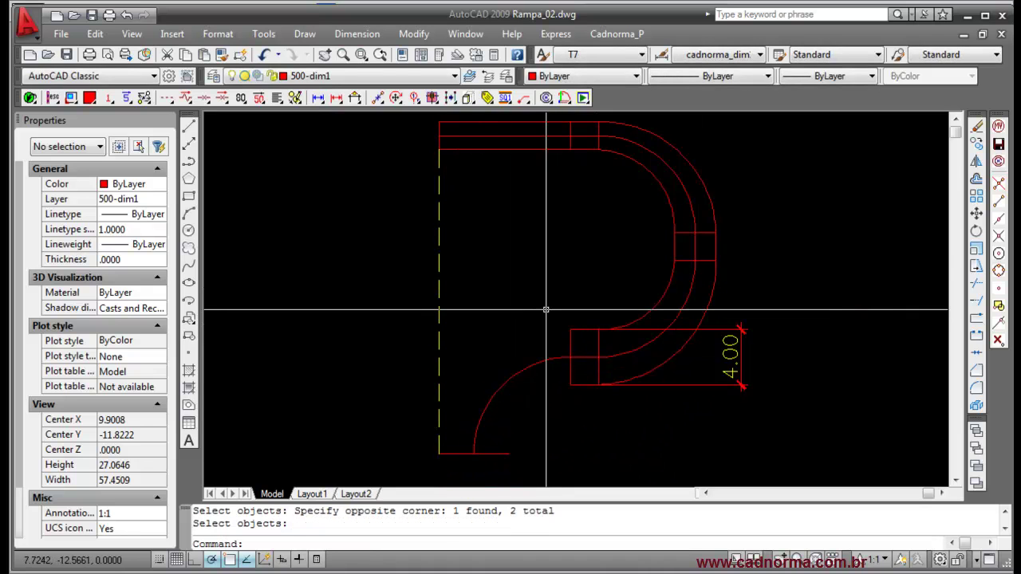
Step: Redraw the first curve's outer arc by Start, End, Angle, from the landing's upper corner to the lower end's outer corner, with a 90° included angle
{"action": "left_click", "coordinate": [305, 35]}
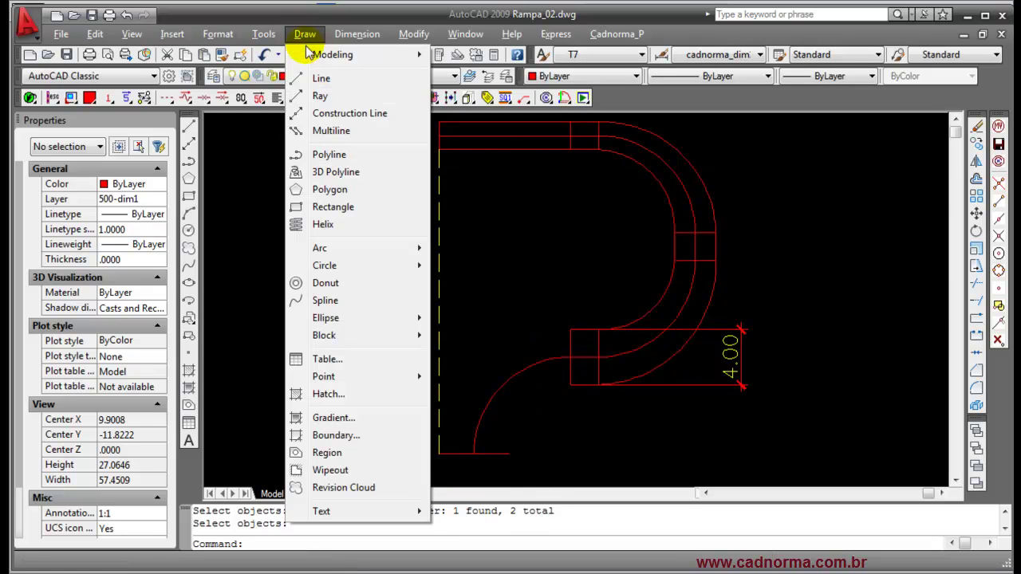
{"action": "mouse_move", "coordinate": [353, 249]}
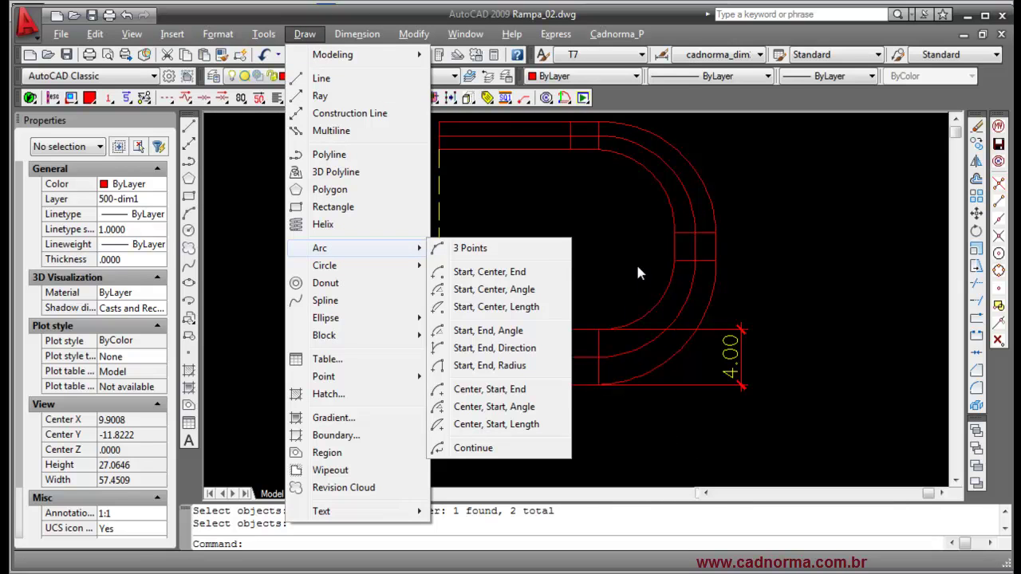
{"action": "key", "text": "Escape"}
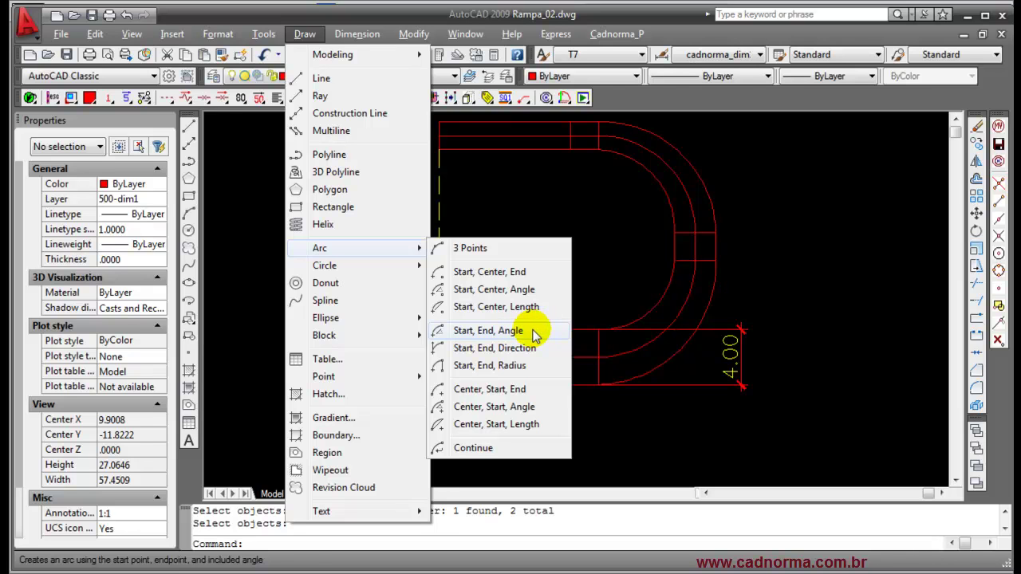
{"action": "left_click", "coordinate": [488, 330]}
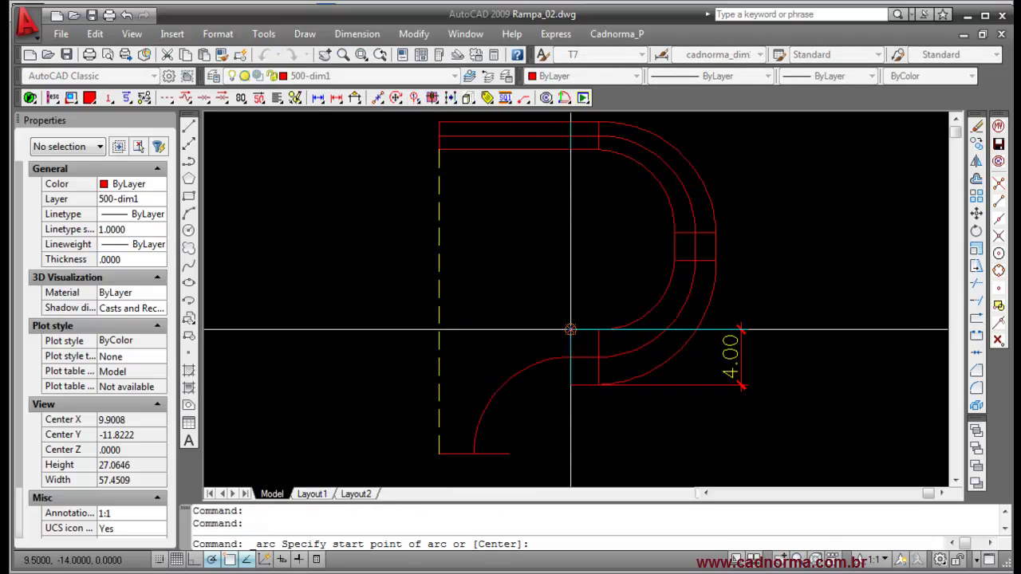
{"action": "left_click", "coordinate": [571, 330]}
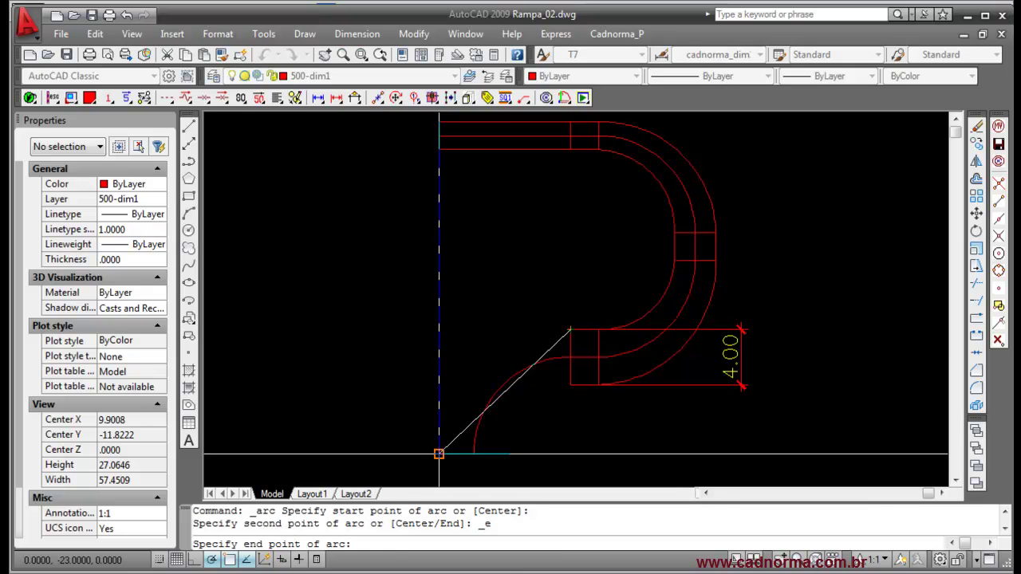
{"action": "left_click", "coordinate": [441, 452]}
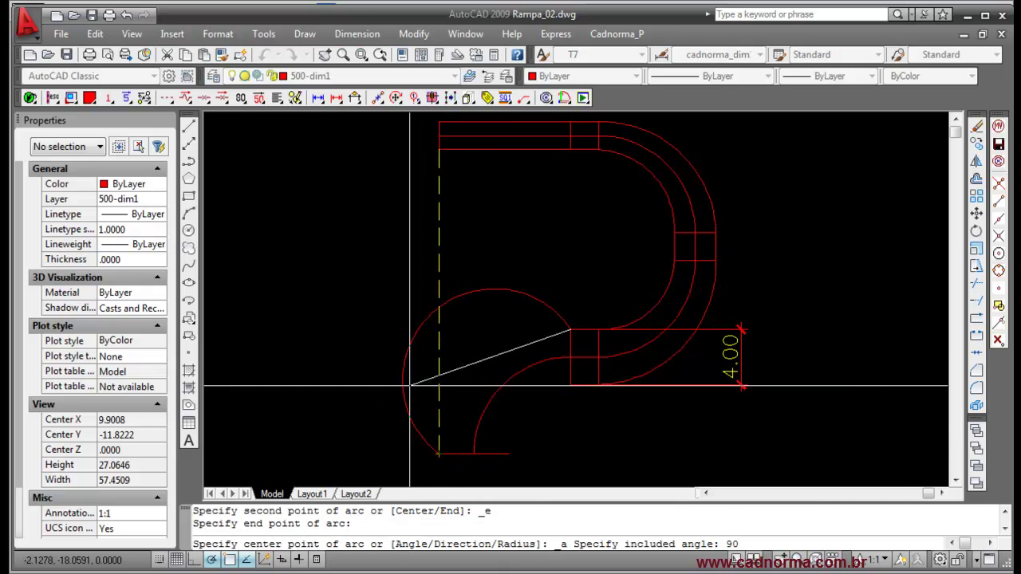
{"action": "type", "text": "90"}
{"action": "key", "text": "Return"}
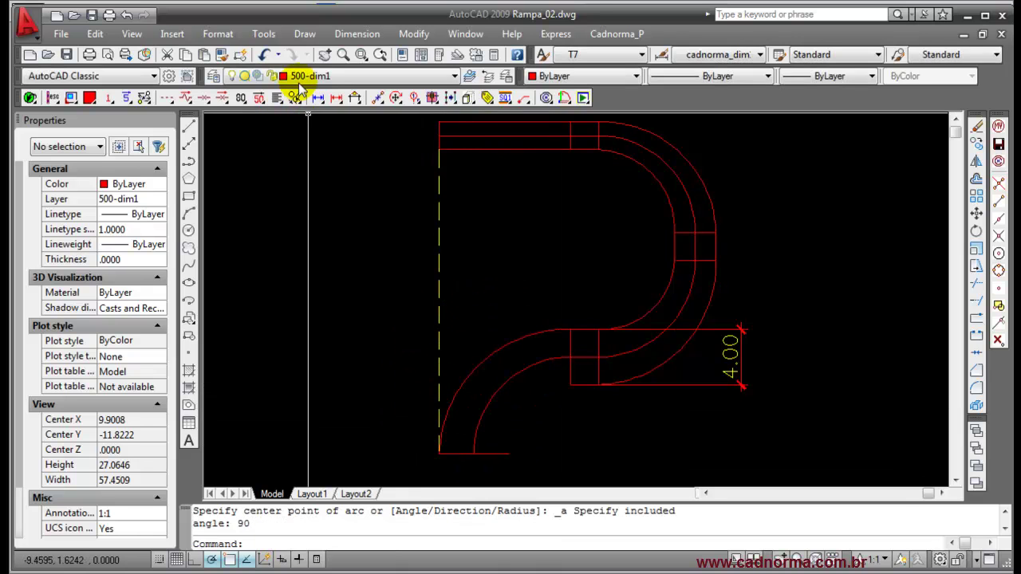
Step: Redraw the first curve's inner arc by Start, End, Angle, from the landing's lower corner to the lower end's inner corner, with a 90° included angle
{"action": "left_click", "coordinate": [305, 35]}
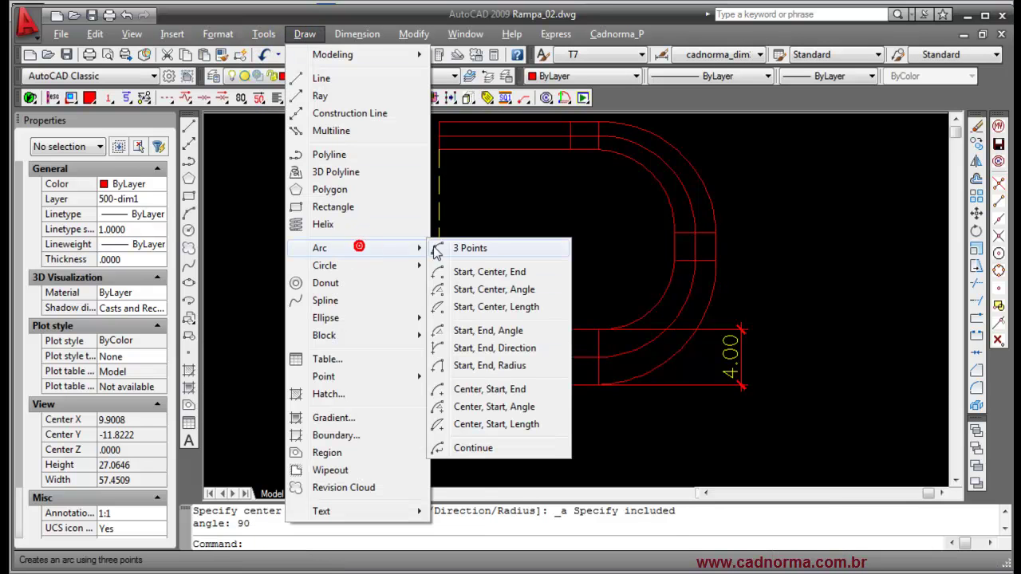
{"action": "left_click", "coordinate": [499, 331]}
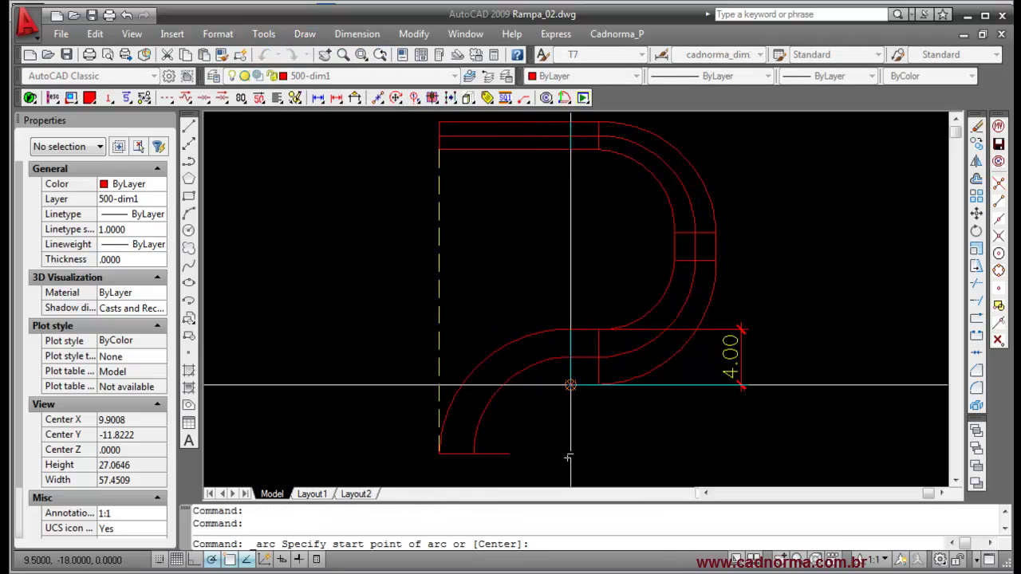
{"action": "left_click", "coordinate": [570, 385]}
{"action": "left_click", "coordinate": [508, 454]}
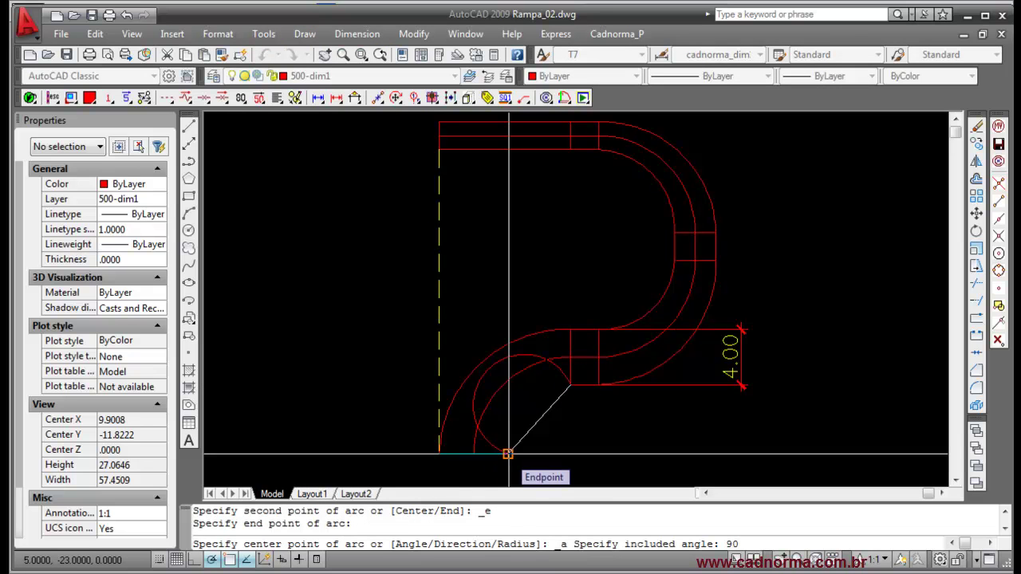
{"action": "key", "text": "Return"}
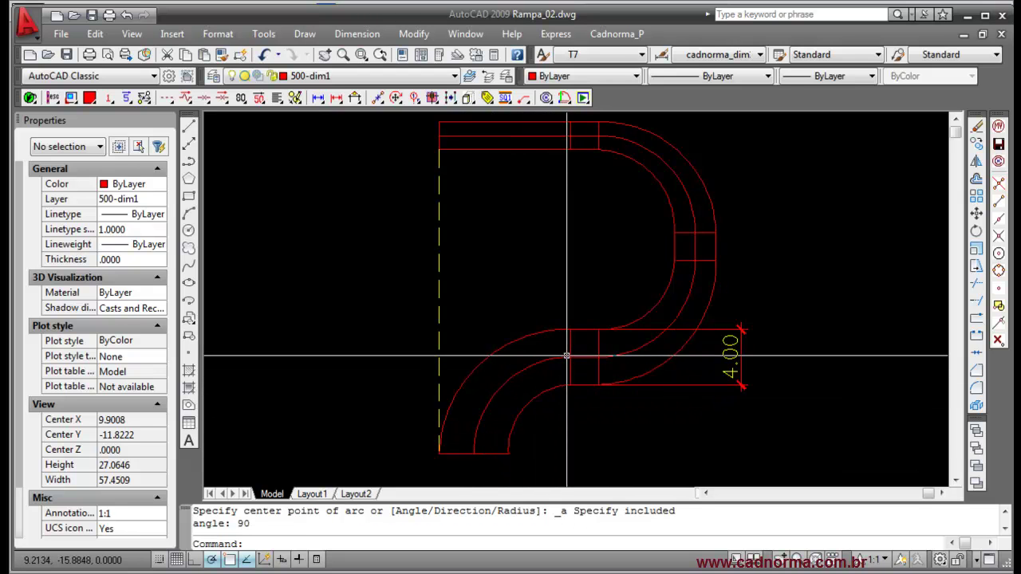
Step: Check the horizontal distance from the centreline's lower endpoint to the first curve's end with a temporary linear dimension
{"action": "left_click", "coordinate": [317, 97]}
{"action": "left_click", "coordinate": [474, 455]}
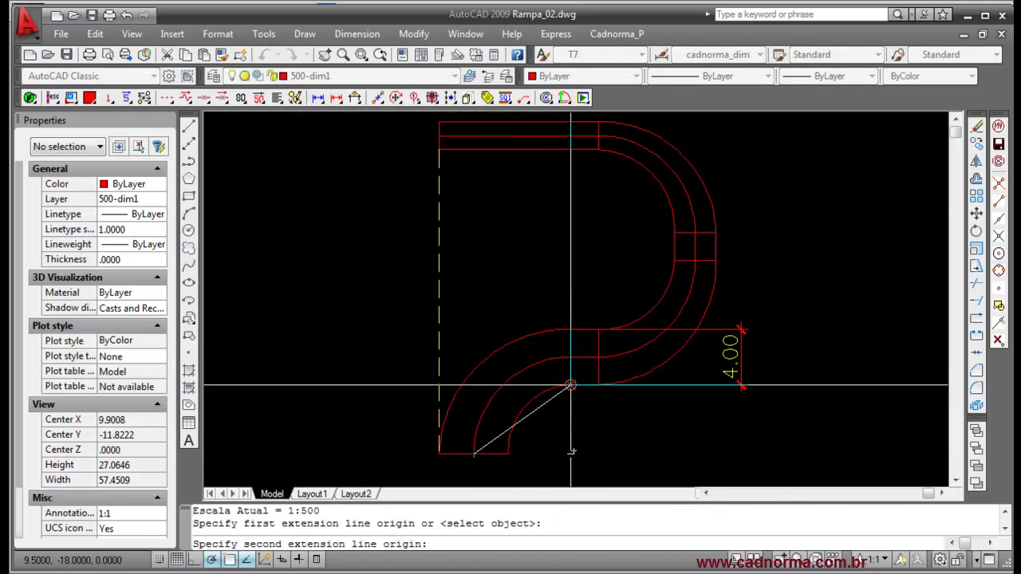
{"action": "left_click", "coordinate": [572, 386]}
{"action": "scroll", "coordinate": [573, 390], "scroll_direction": "down", "scroll_amount": 2}
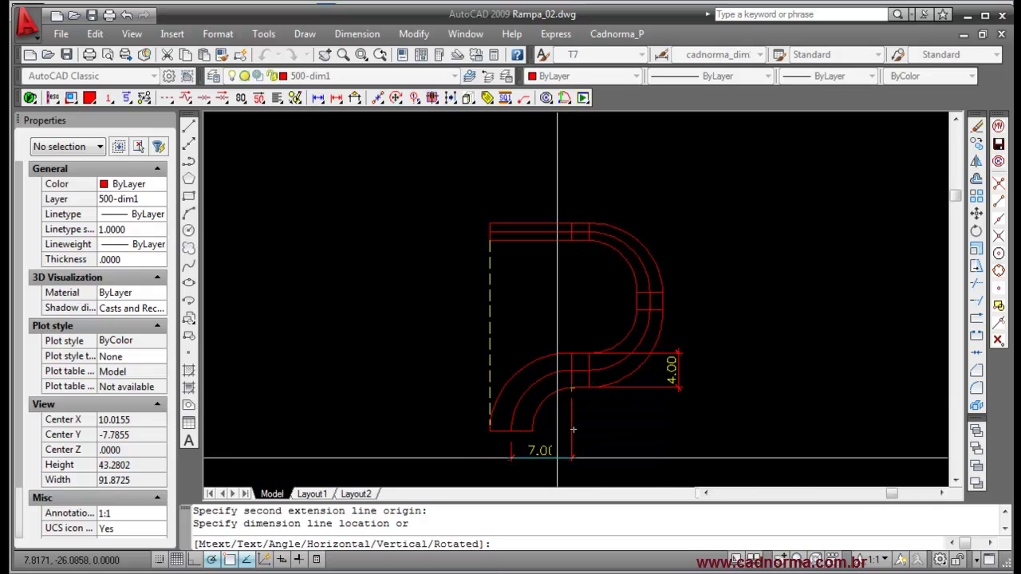
{"action": "key", "text": "Escape"}
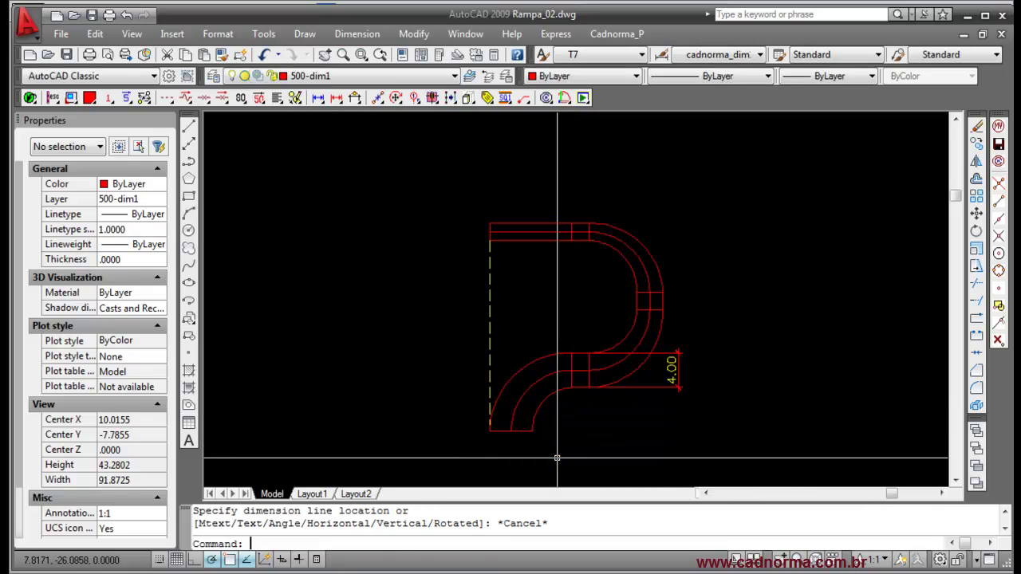
Step: Copy the centreline arcs of the curves and the straight upper centreline to the empty area left of the ramp
{"action": "scroll", "coordinate": [543, 393], "scroll_direction": "up", "scroll_amount": 2}
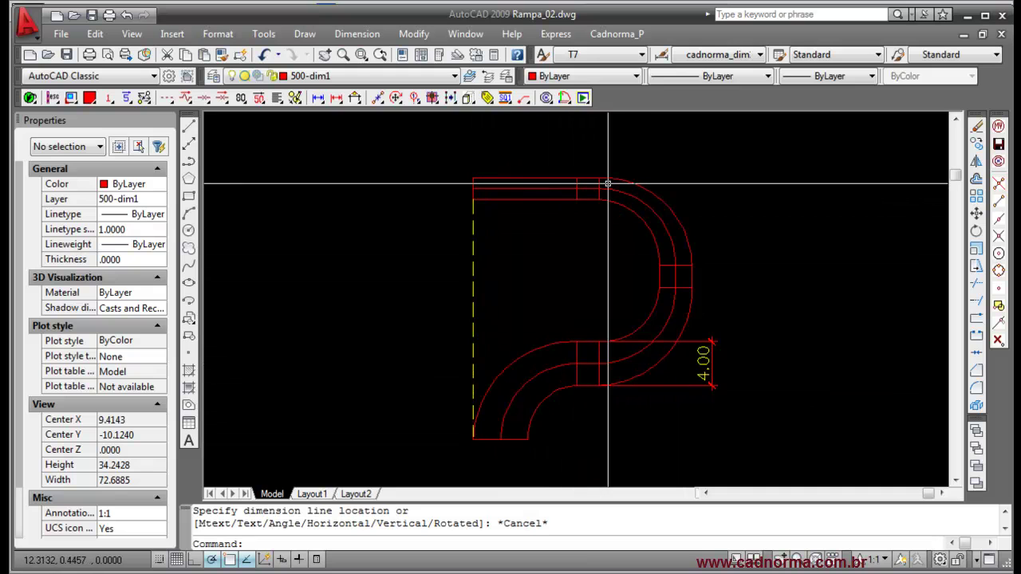
{"action": "middle_click_drag", "start_coordinate": [571, 326], "coordinate": [612, 325]}
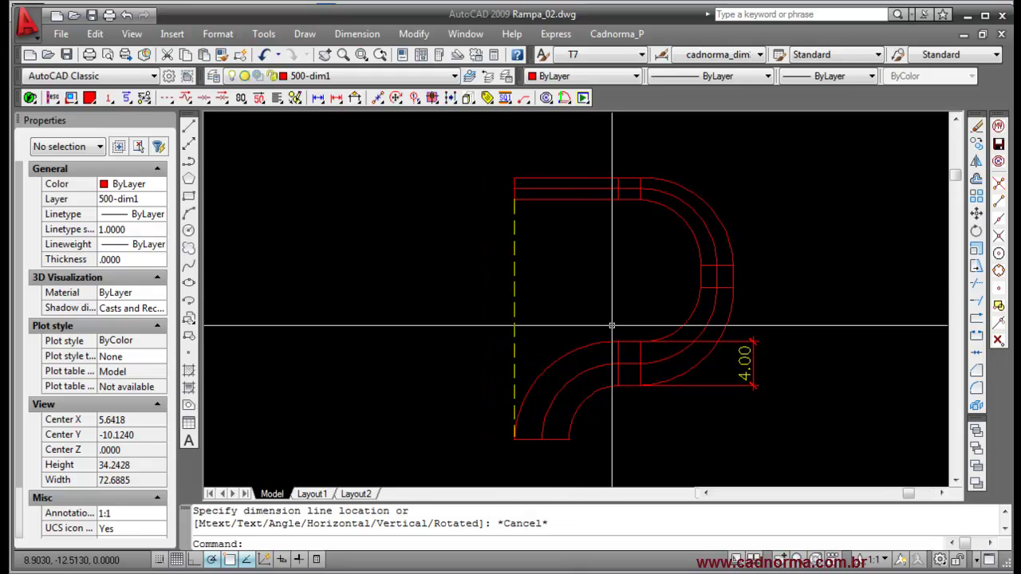
{"action": "type", "text": "c"}
{"action": "key", "text": "Return"}
{"action": "left_click", "coordinate": [602, 366]}
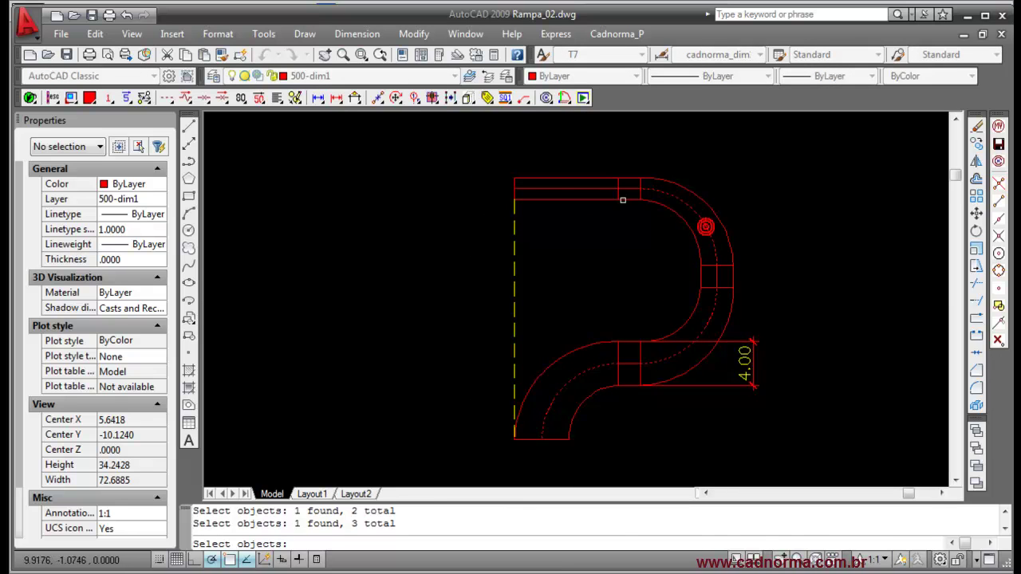
{"action": "key", "text": "Return"}
{"action": "left_click", "coordinate": [642, 247]}
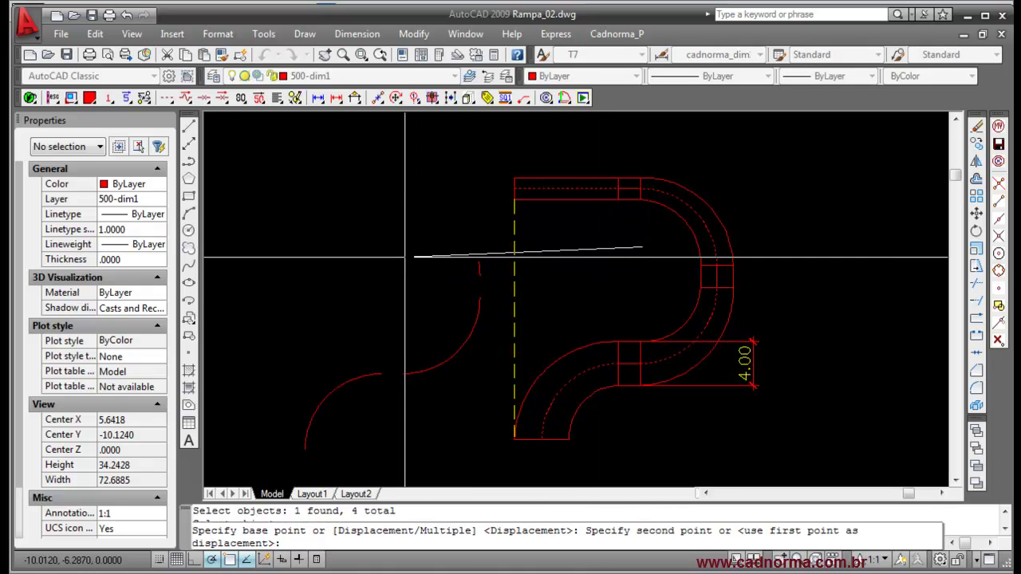
{"action": "left_click", "coordinate": [406, 256]}
Step: Move the copied centreline segments so their endpoints meet, closing the gaps left by the flat landings
{"action": "type", "text": "m"}
{"action": "key", "text": "Return"}
{"action": "left_click", "coordinate": [386, 186]}
{"action": "left_click", "coordinate": [356, 209]}
{"action": "key", "text": "Return"}
{"action": "left_click", "coordinate": [381, 198]}
{"action": "left_click", "coordinate": [404, 199]}
{"action": "key", "text": "Return"}
{"action": "key", "text": "Return"}
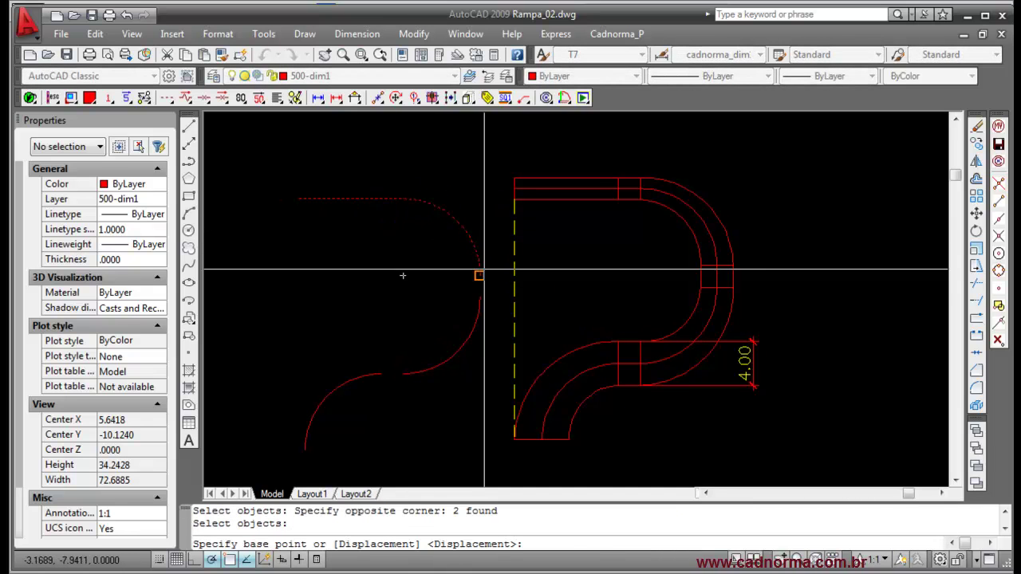
{"action": "left_click", "coordinate": [480, 276]}
{"action": "left_click", "coordinate": [480, 298]}
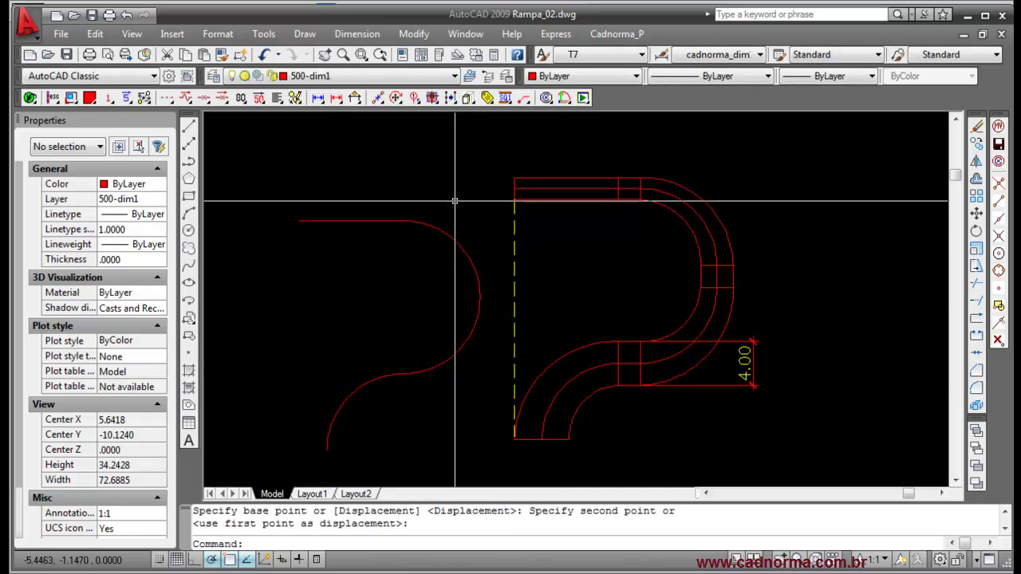
Step: Convert the copied lower arc to a polyline and join all the copied centreline segments into it
{"action": "left_click", "coordinate": [413, 35]}
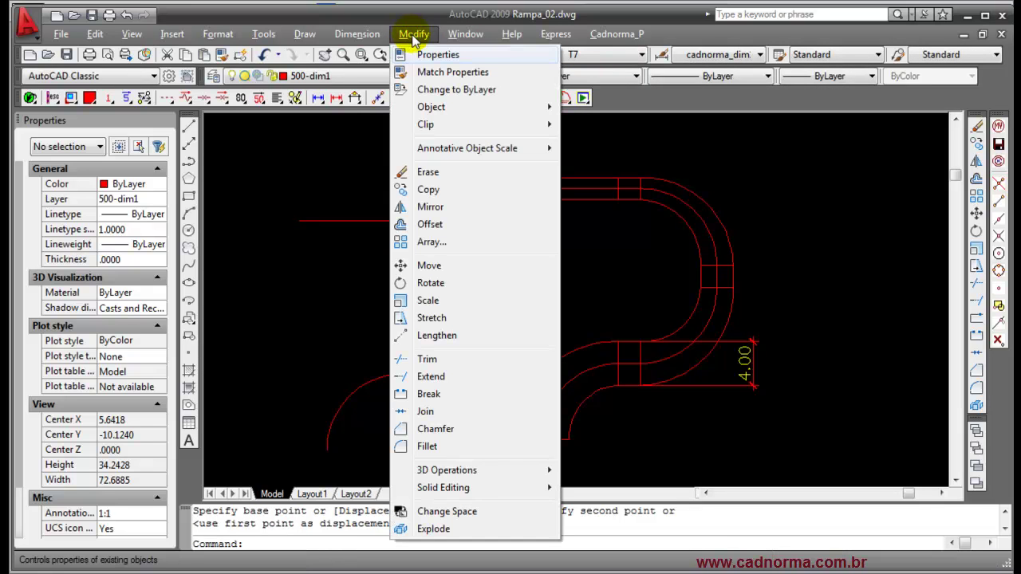
{"action": "mouse_move", "coordinate": [455, 107]}
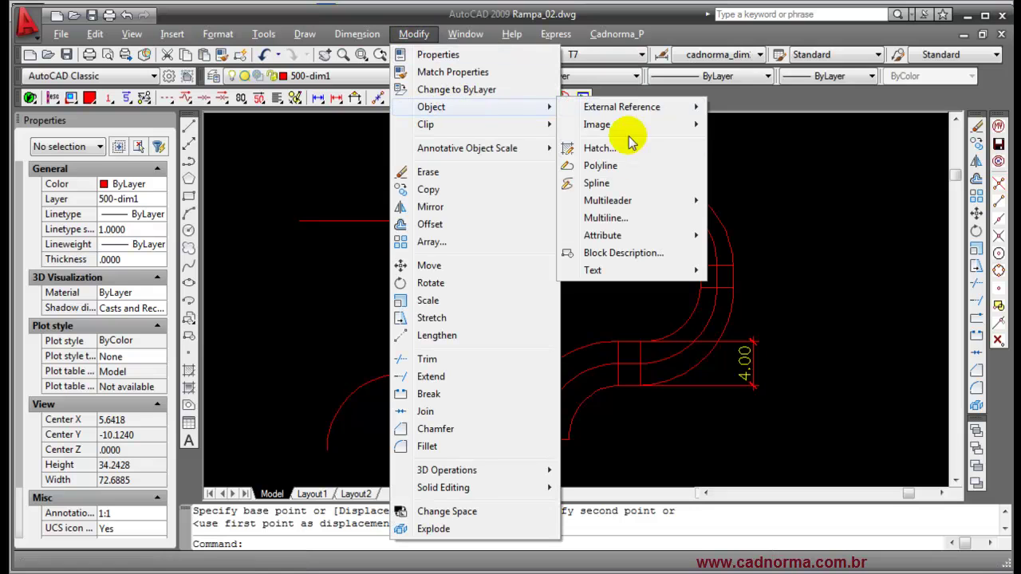
{"action": "left_click", "coordinate": [602, 165]}
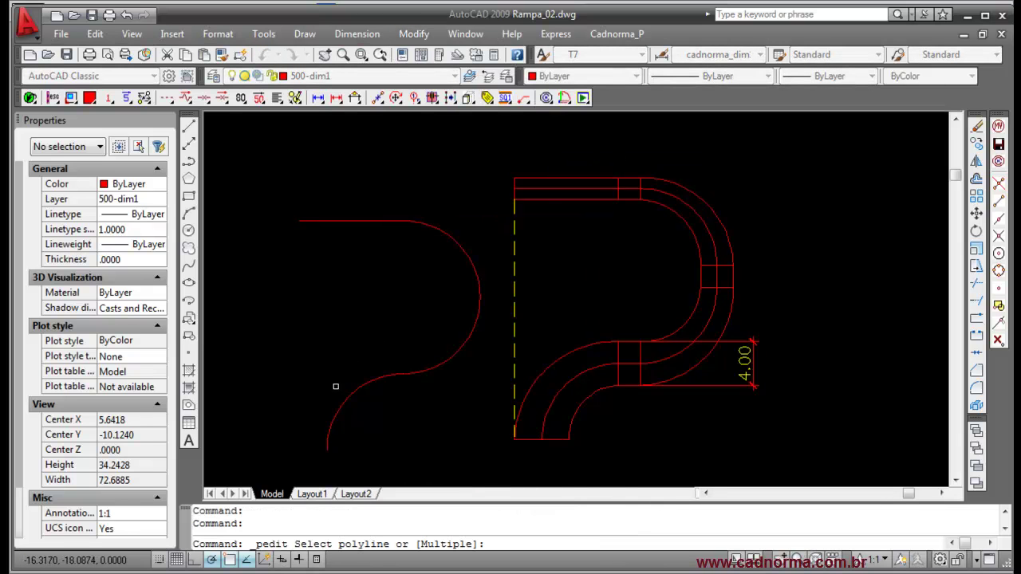
{"action": "left_click", "coordinate": [345, 400]}
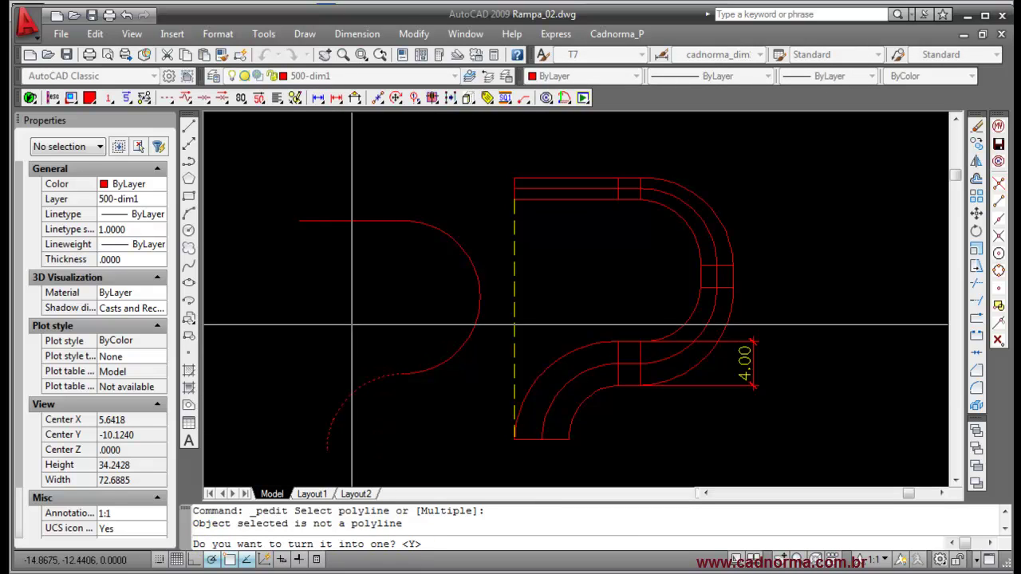
{"action": "type", "text": "y"}
{"action": "key", "text": "Return"}
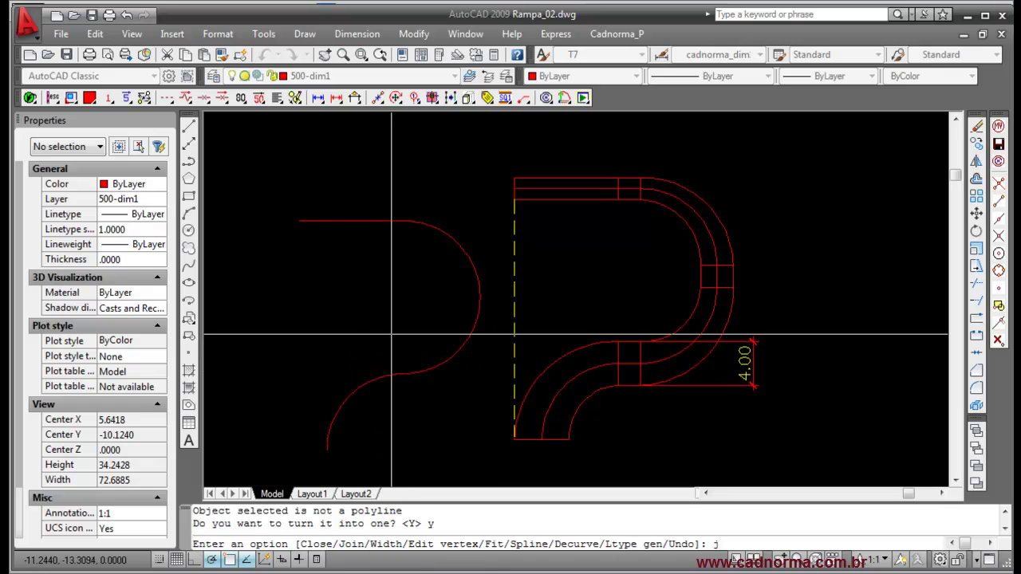
{"action": "type", "text": "j"}
{"action": "key", "text": "Return"}
{"action": "left_click", "coordinate": [475, 190]}
{"action": "left_click", "coordinate": [313, 411]}
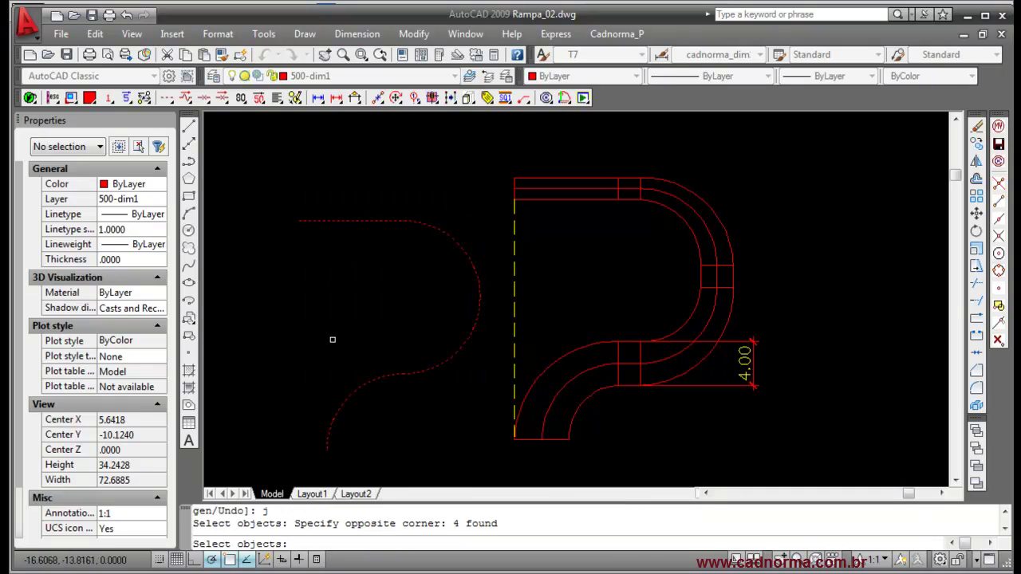
{"action": "key", "text": "Return"}
{"action": "key", "text": "Return"}
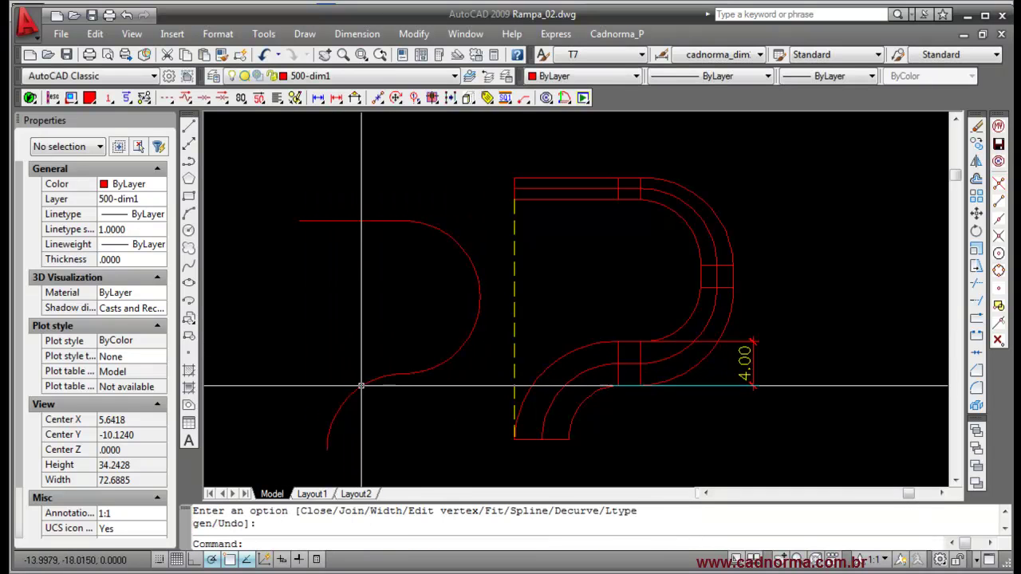
Step: List the geometric data of the joined centreline polyline to check its total length
{"action": "left_click", "coordinate": [374, 384]}
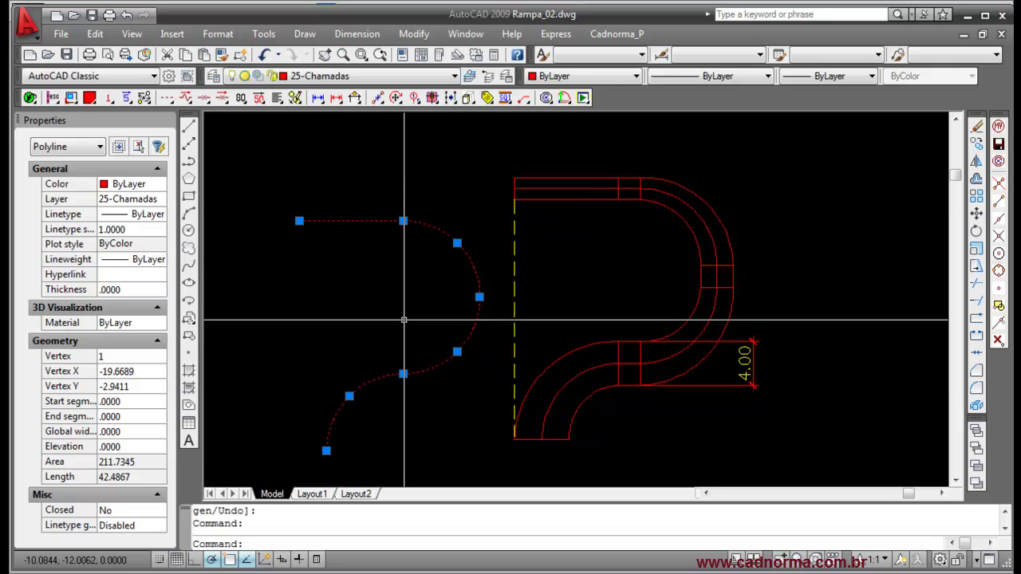
{"action": "type", "text": "list"}
{"action": "key", "text": "Return"}
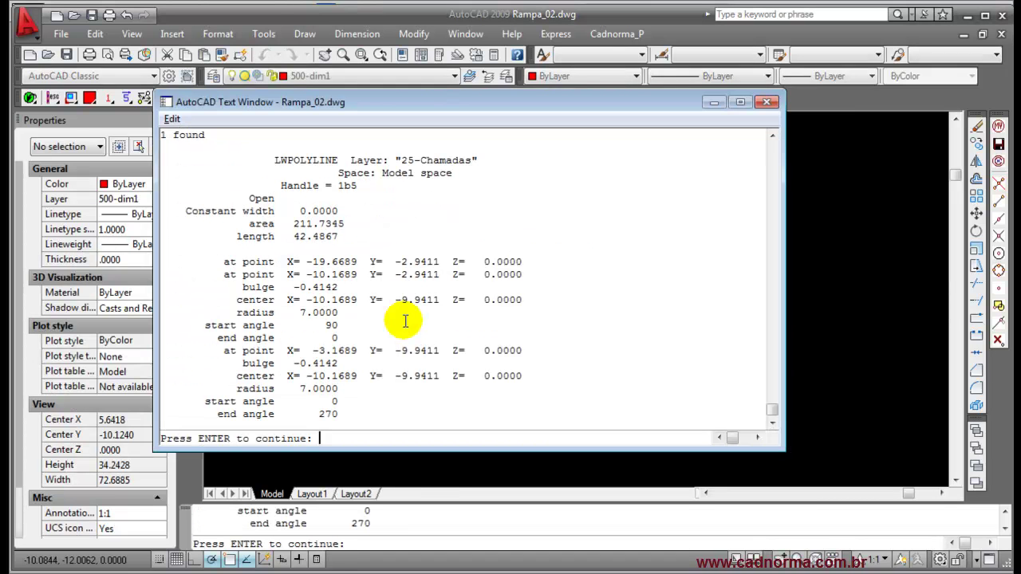
Step: Highlight the polyline's length value in the listing, end the command and switch to the house project in Revit
{"action": "left_click_drag", "start_coordinate": [299, 236], "coordinate": [294, 236]}
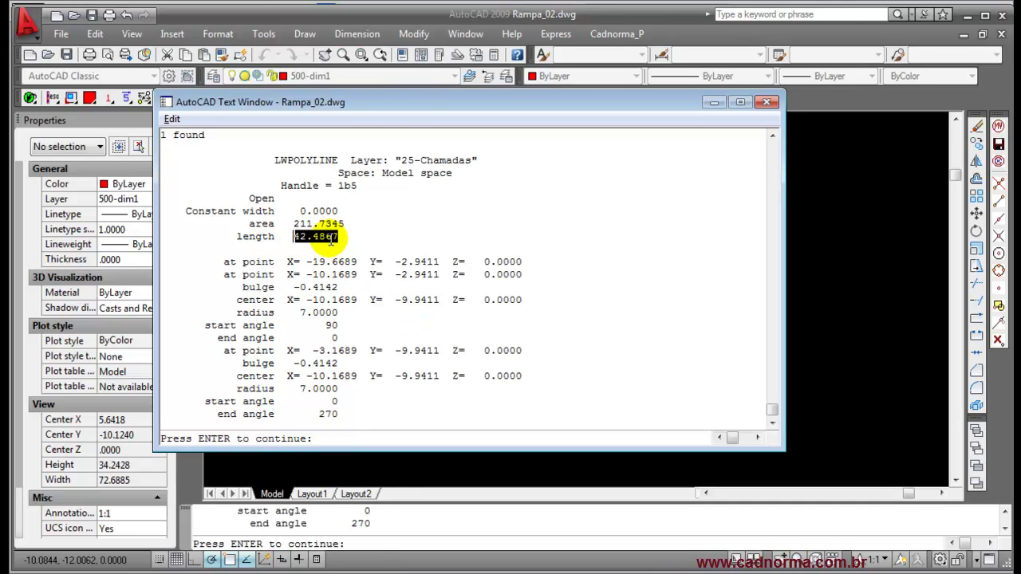
{"action": "left_click", "coordinate": [826, 238]}
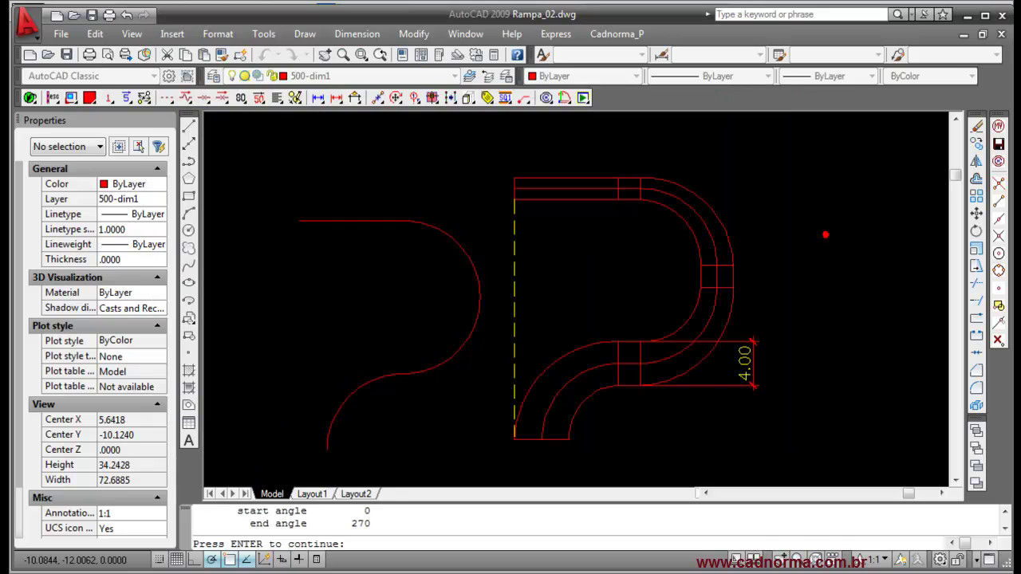
{"action": "key", "text": "Escape"}
{"action": "key", "text": "alt+Tab"}
{"action": "key", "text": "alt+Tab"}
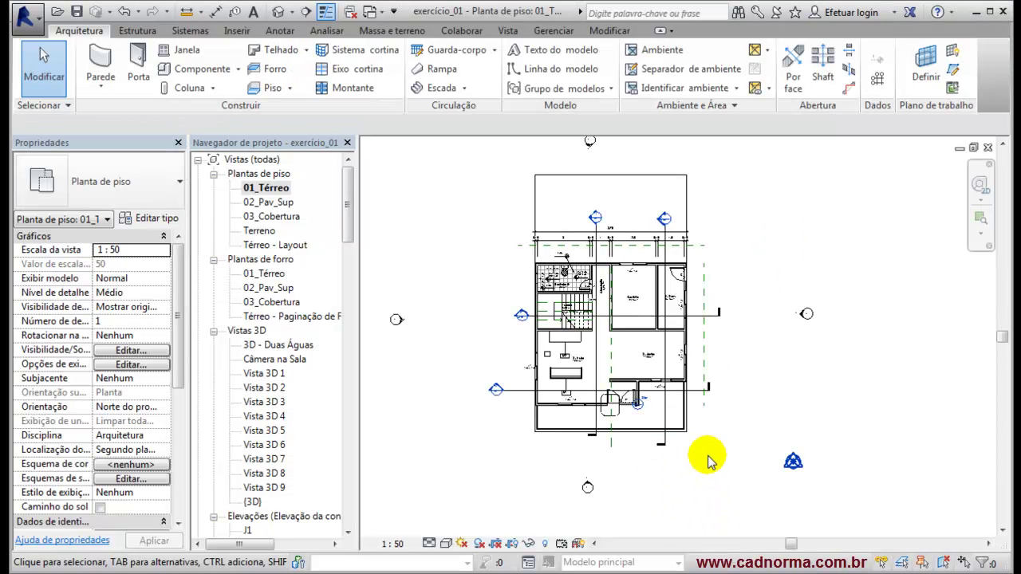
Step: Open the 02_Pav_Sup floor plan and examine the upper floor's layout
{"action": "double_click", "coordinate": [268, 201]}
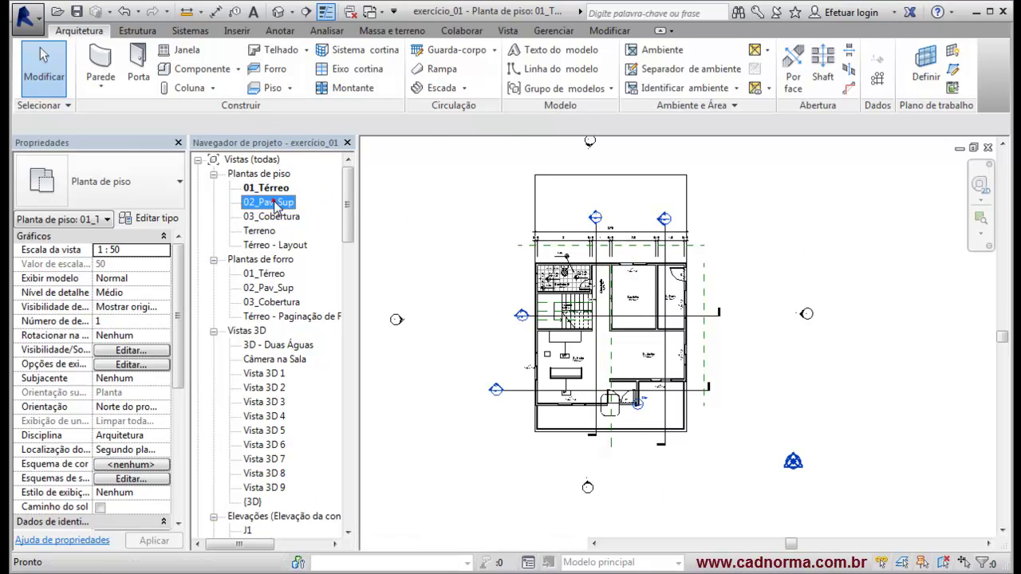
{"action": "scroll", "coordinate": [676, 319], "scroll_direction": "up", "scroll_amount": 2}
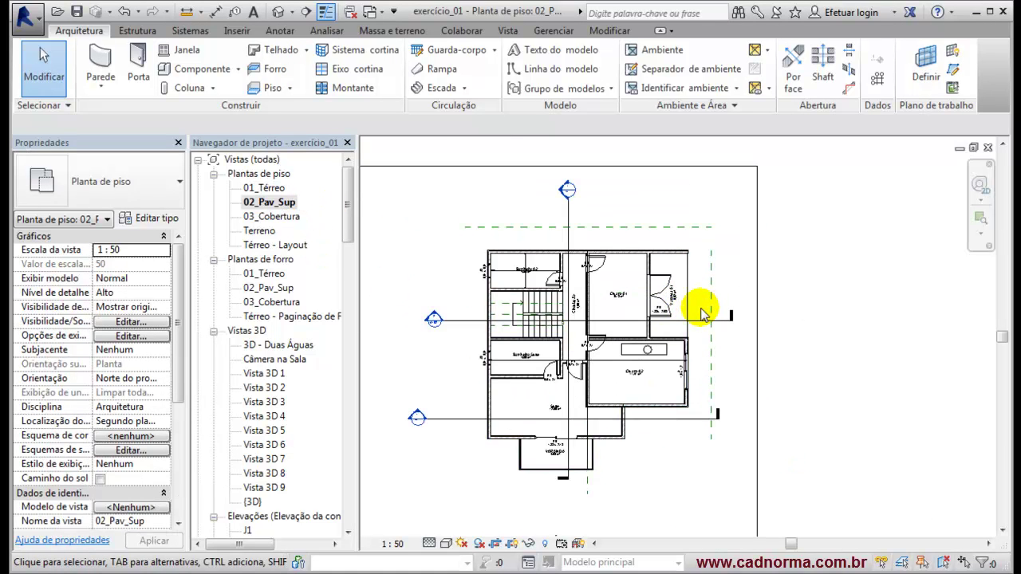
{"action": "scroll", "coordinate": [702, 315], "scroll_direction": "down", "scroll_amount": 1}
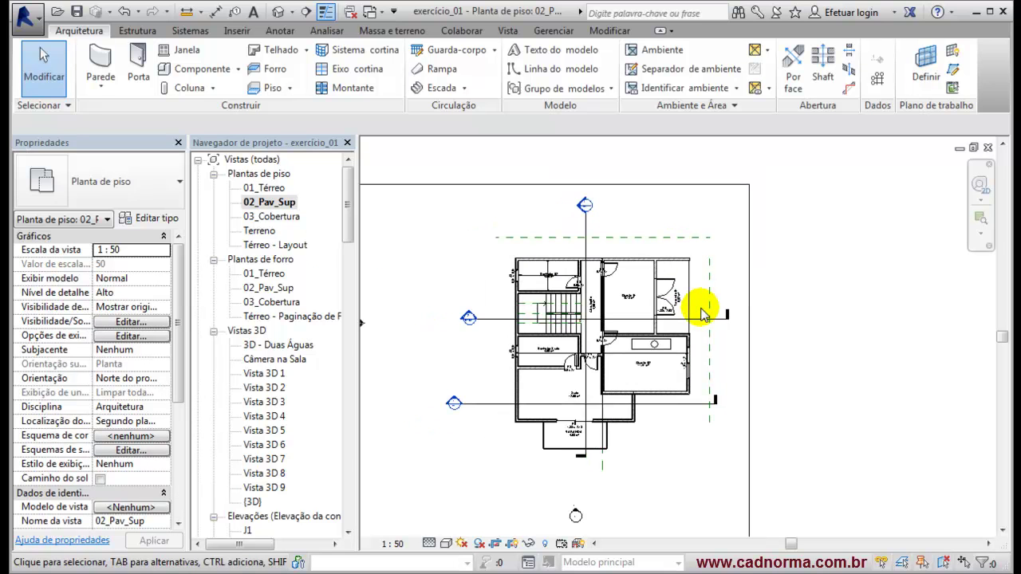
{"action": "scroll", "coordinate": [657, 296], "scroll_direction": "down", "scroll_amount": 1}
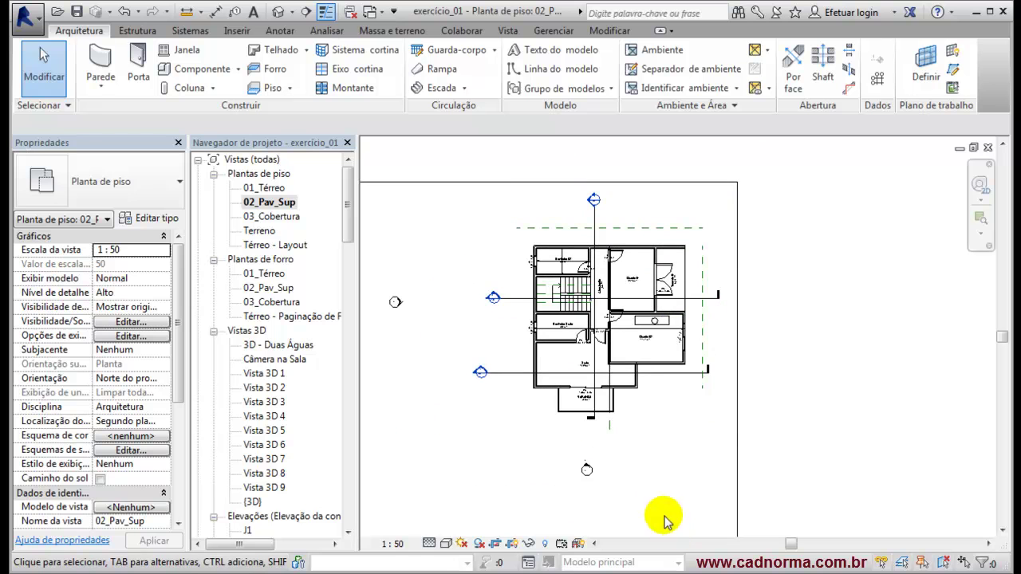
{"action": "scroll", "coordinate": [628, 299], "scroll_direction": "up", "scroll_amount": 2}
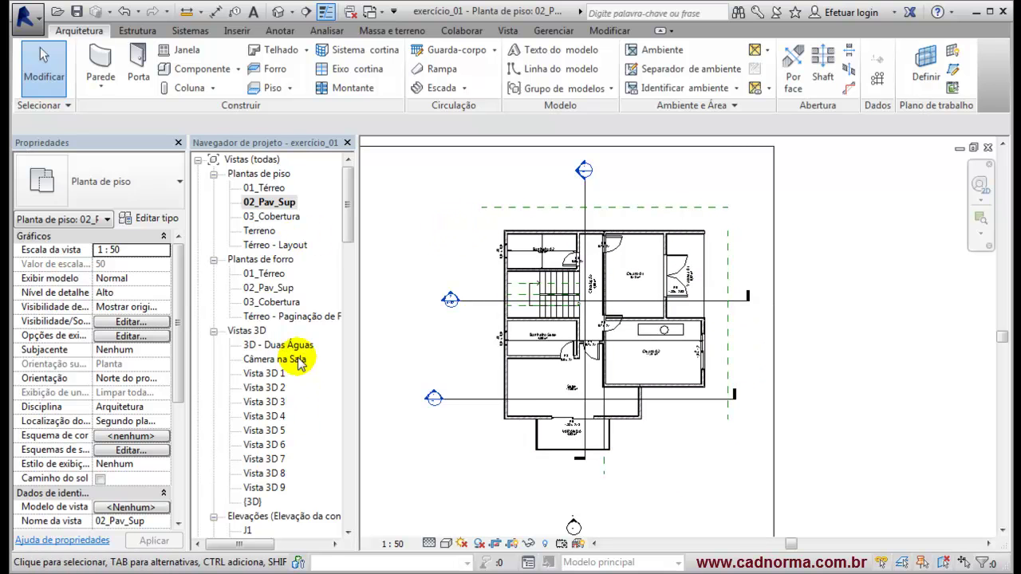
Step: Open the Sul elevation and examine the elevations of the floor levels
{"action": "left_click_drag", "start_coordinate": [348, 226], "coordinate": [336, 274]}
{"action": "left_click", "coordinate": [250, 317]}
{"action": "double_click", "coordinate": [251, 317]}
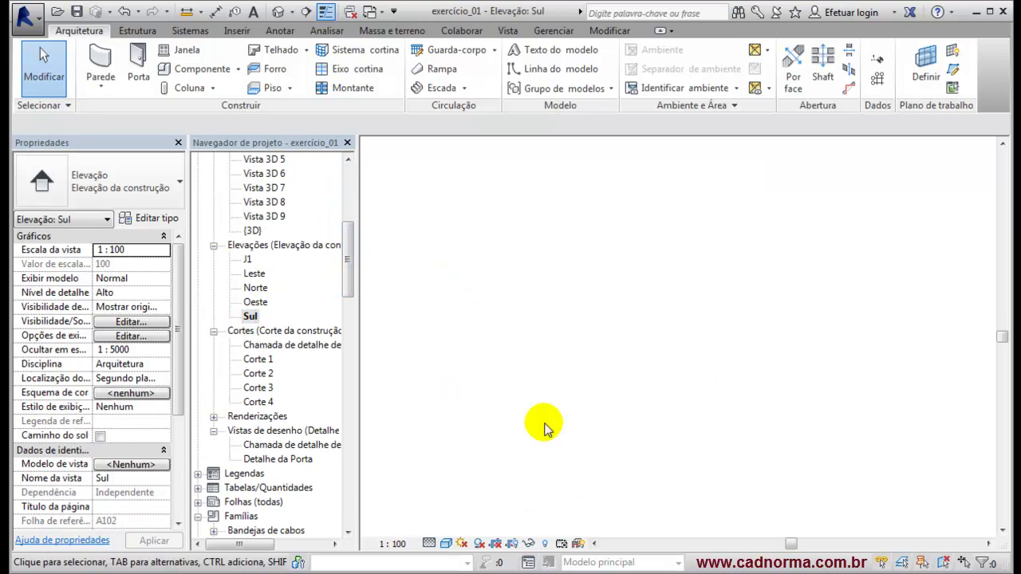
{"action": "scroll", "coordinate": [790, 525], "scroll_direction": "up", "scroll_amount": 4}
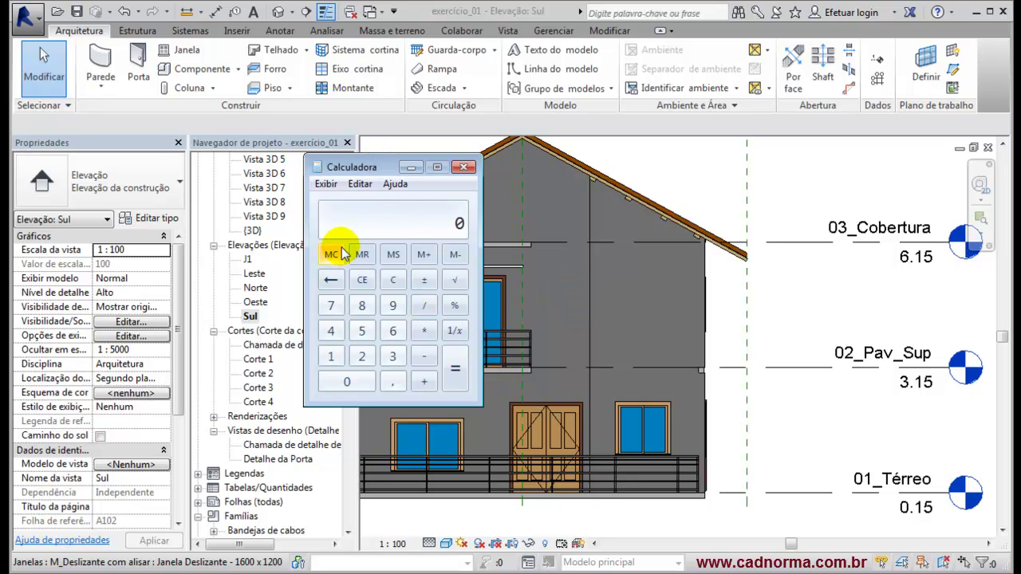
Step: Store the calculated ramp slope percentage in the calculator's memory, divide 100 by it and close the calculator
{"action": "key", "text": "alt+Tab"}
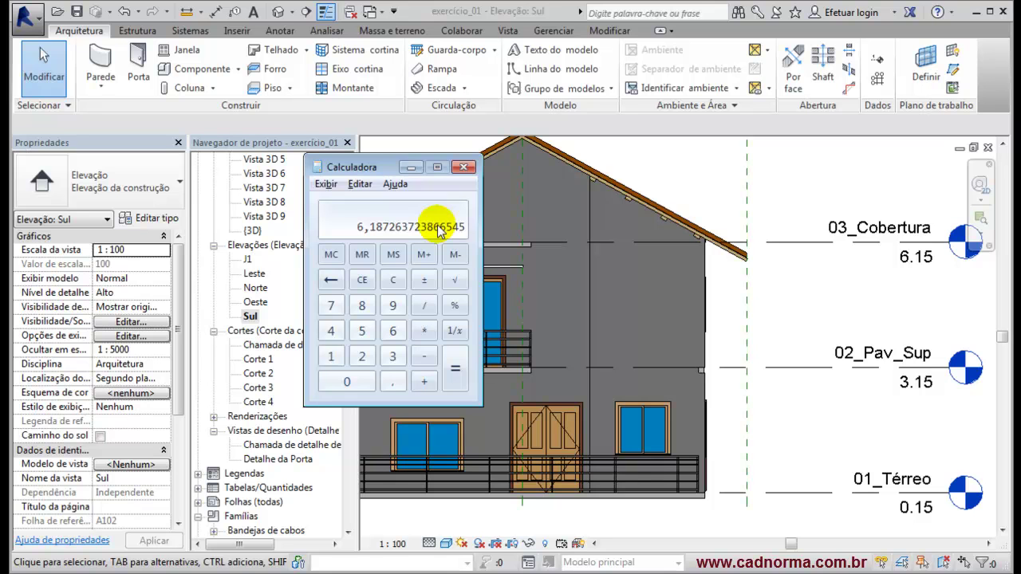
{"action": "left_click", "coordinate": [425, 256]}
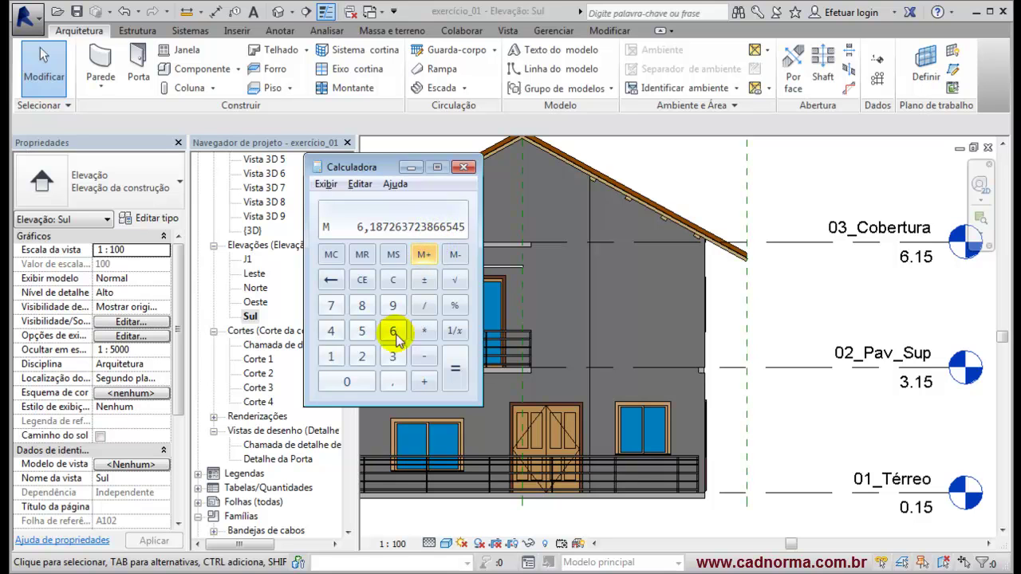
{"action": "left_click", "coordinate": [331, 355]}
{"action": "left_click", "coordinate": [349, 382]}
{"action": "left_click", "coordinate": [348, 382]}
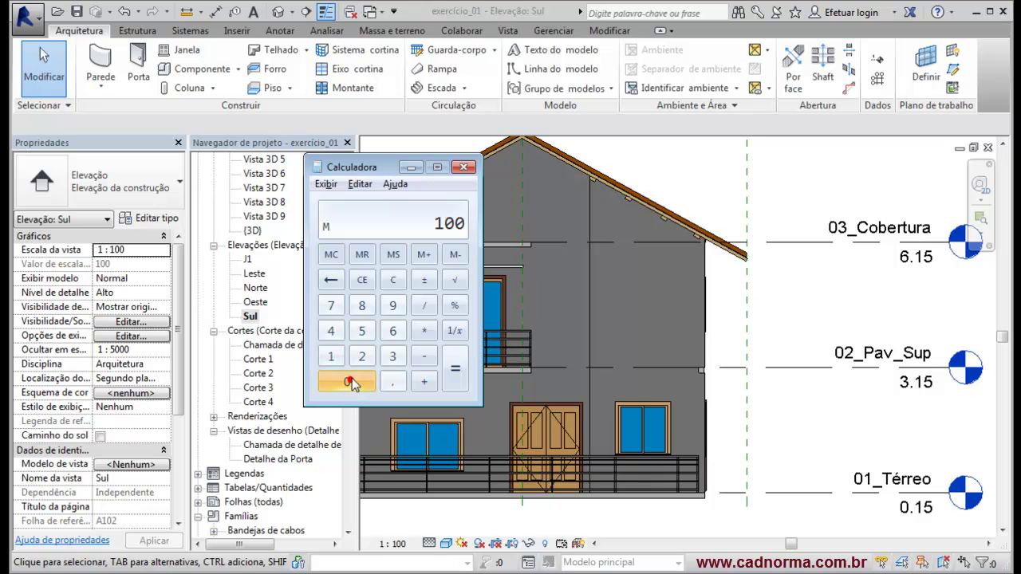
{"action": "left_click", "coordinate": [455, 369]}
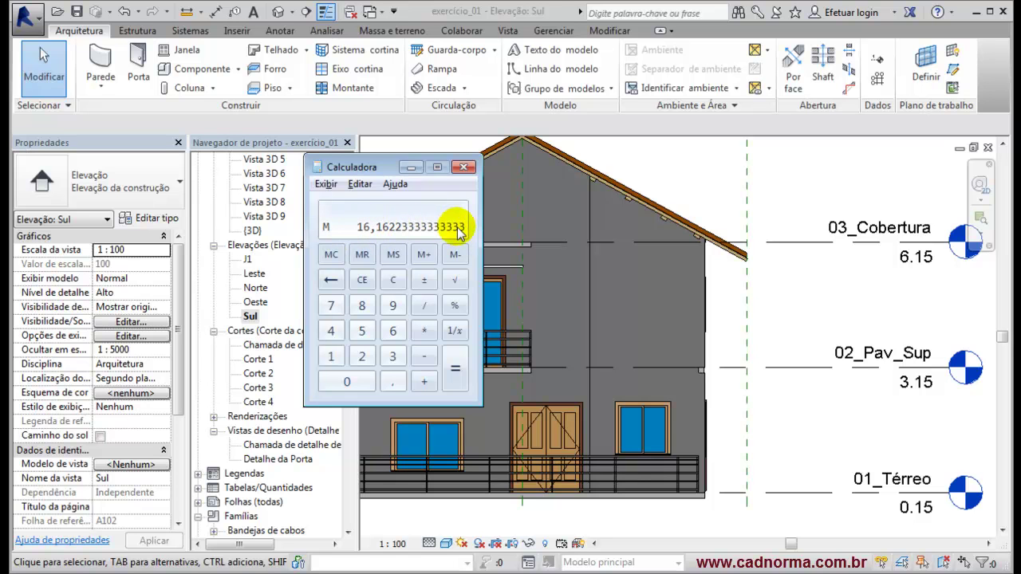
{"action": "left_click", "coordinate": [465, 168]}
Step: Switch to AutoCAD and erase the joined centreline copy, the dashed yellow vertical line and the 4.00 dimension
{"action": "key", "text": "alt+Tab"}
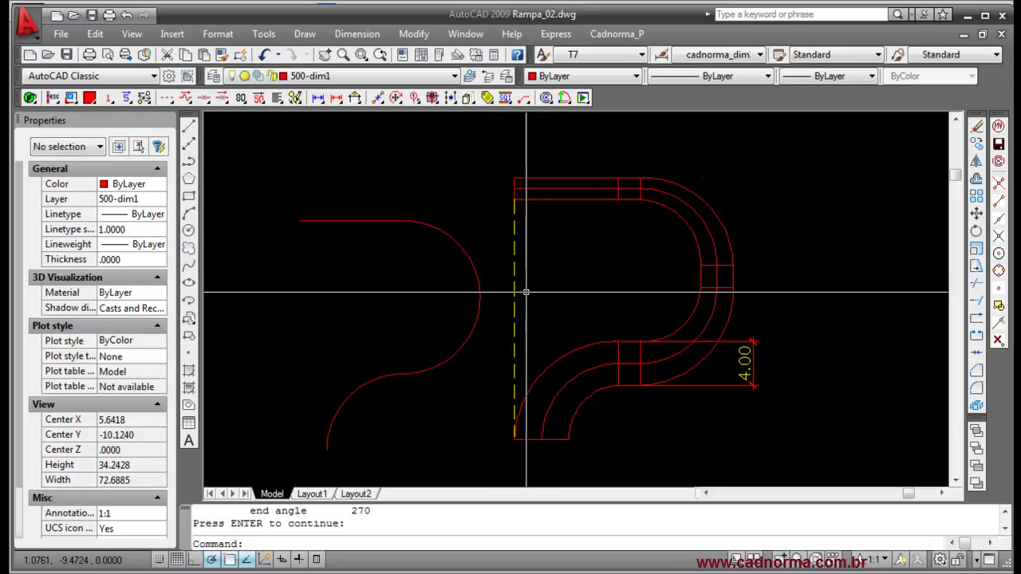
{"action": "key", "text": "Return"}
{"action": "type", "text": "e"}
{"action": "key", "text": "Return"}
{"action": "left_click", "coordinate": [479, 204]}
{"action": "left_click", "coordinate": [301, 438]}
{"action": "left_click", "coordinate": [561, 253]}
{"action": "left_click", "coordinate": [479, 305]}
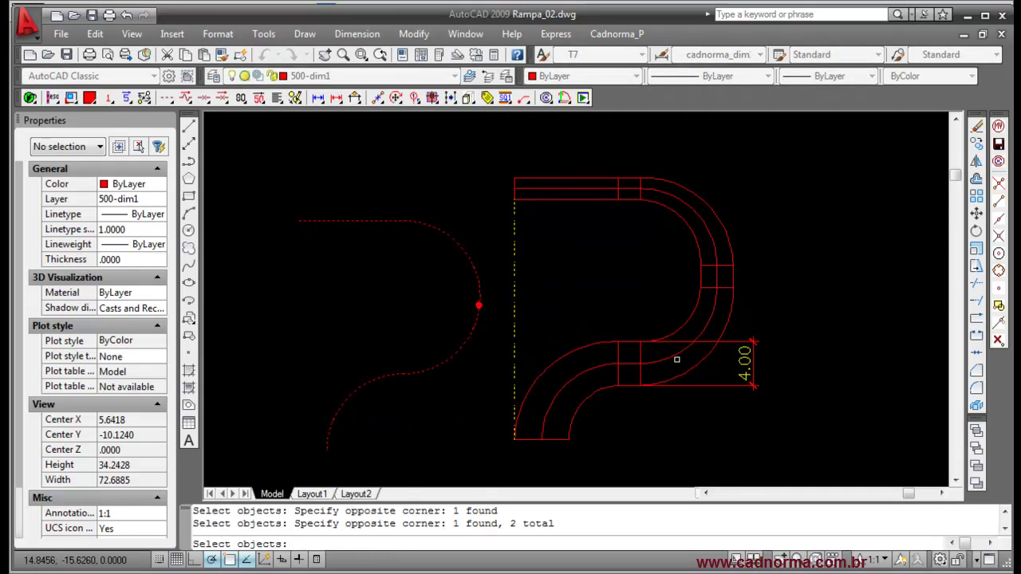
{"action": "left_click", "coordinate": [765, 333]}
{"action": "left_click", "coordinate": [743, 388]}
{"action": "key", "text": "Return"}
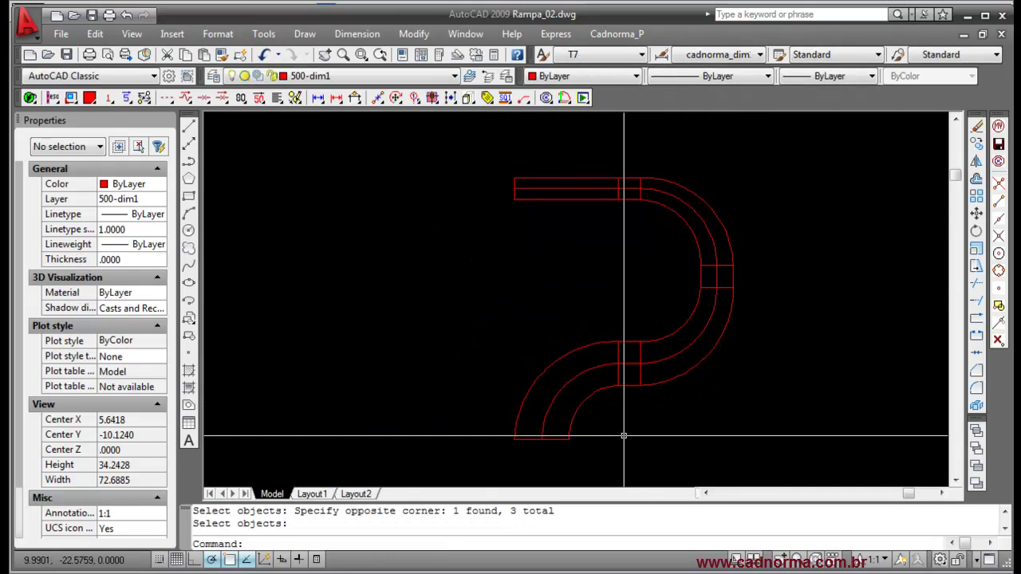
Step: Check the coordinates of the straight upper centreline's open end with the ID command and save the drawing
{"action": "scroll", "coordinate": [553, 298], "scroll_direction": "down", "scroll_amount": 1}
{"action": "middle_click_drag", "start_coordinate": [554, 298], "coordinate": [506, 290]}
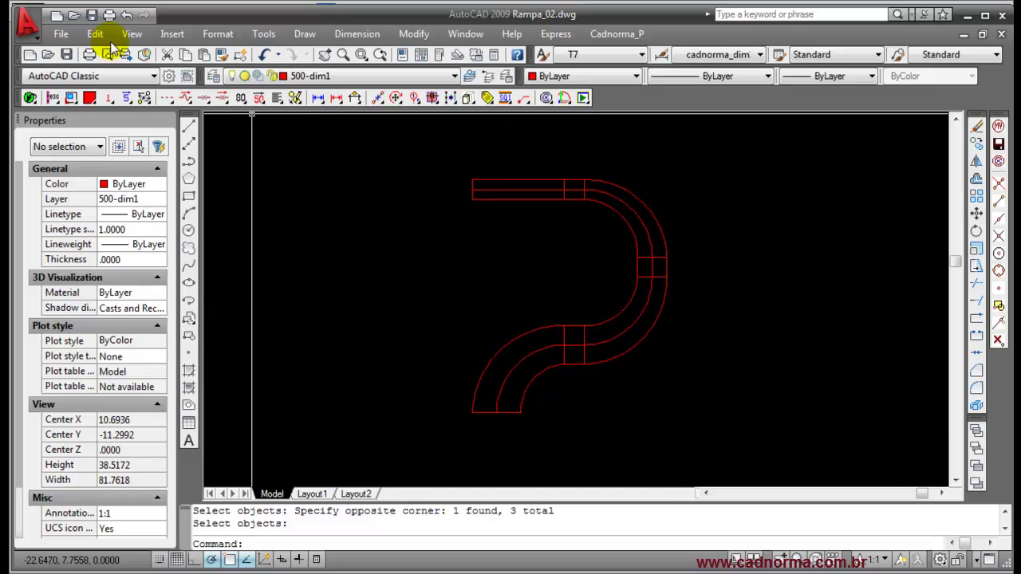
{"action": "left_click", "coordinate": [67, 55]}
{"action": "type", "text": "i"}
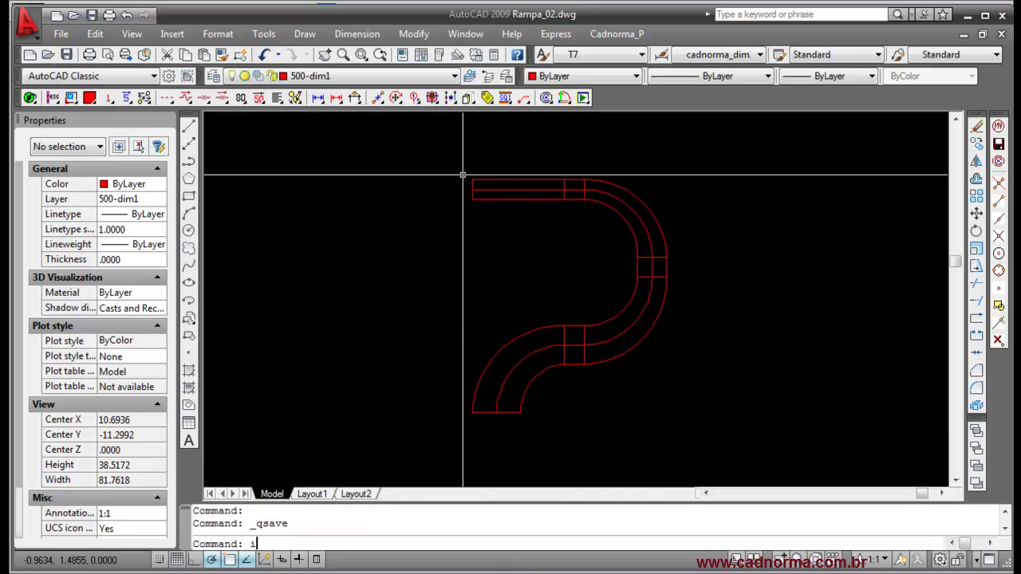
{"action": "type", "text": "d"}
{"action": "key", "text": "Return"}
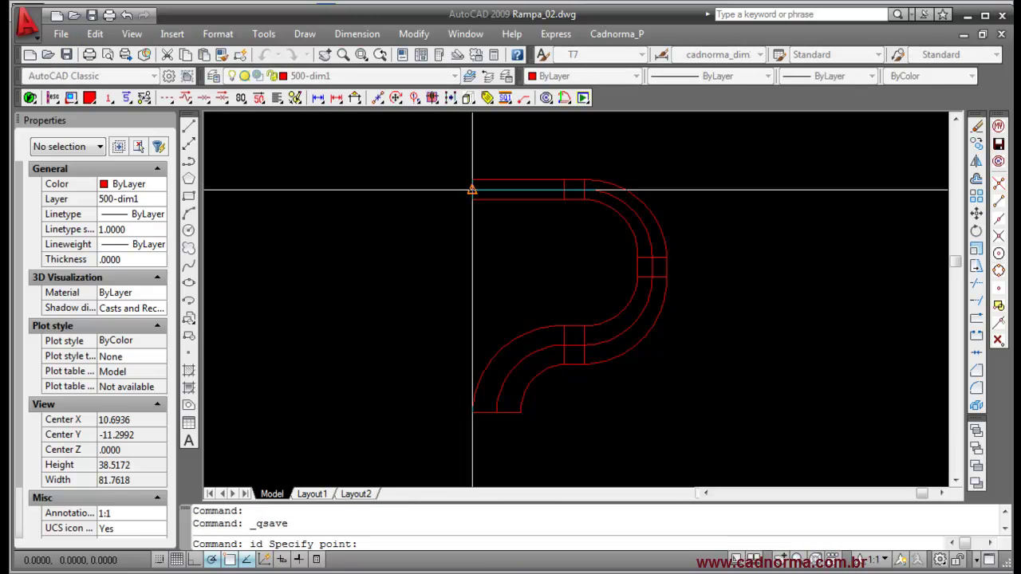
{"action": "left_click", "coordinate": [472, 190]}
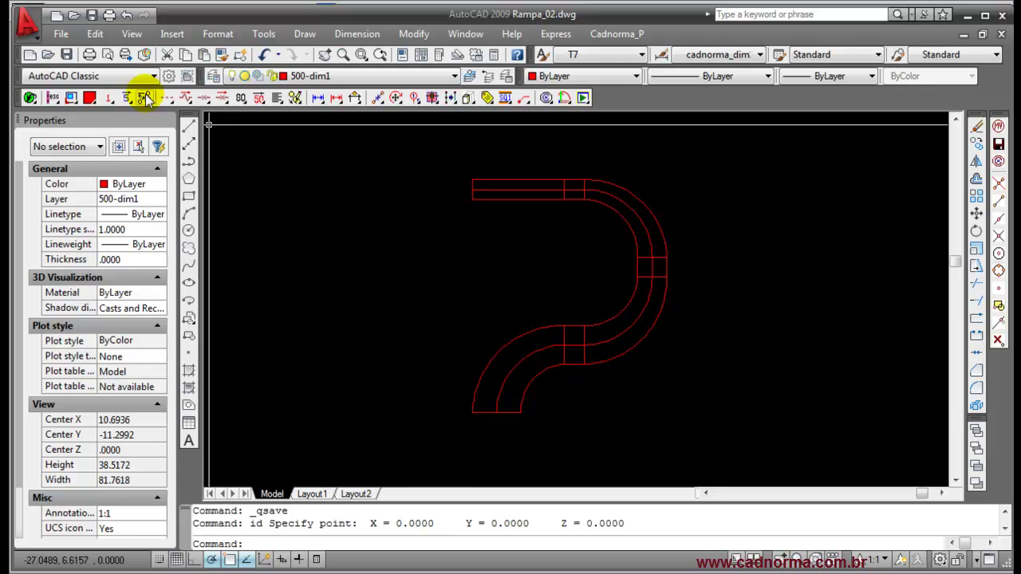
{"action": "left_click", "coordinate": [66, 54]}
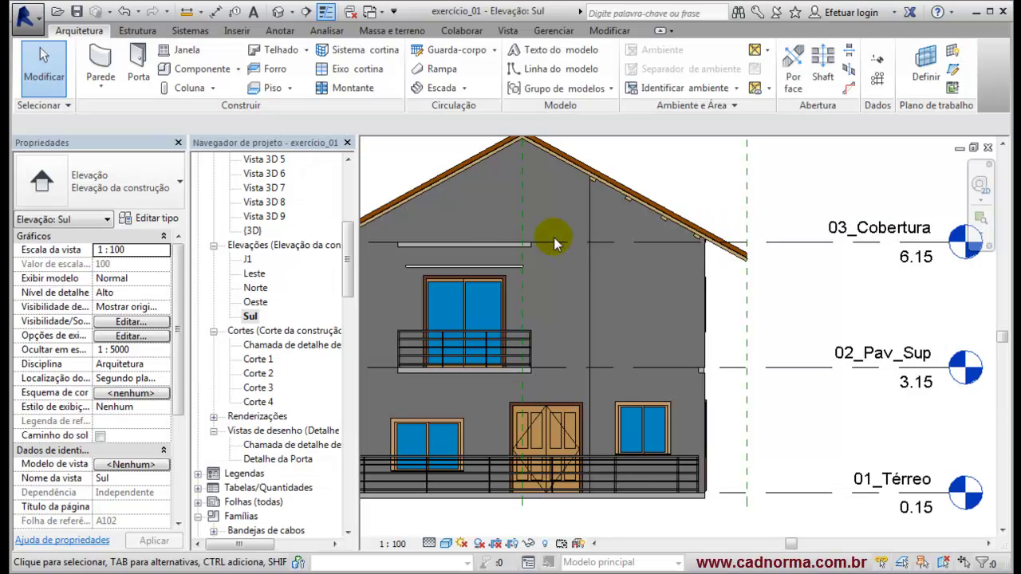
Step: Switch to Revit, open the 01_Térreo floor plan and choose the desktop drawing Rampa_02 for CAD import
{"action": "left_click_drag", "start_coordinate": [348, 255], "coordinate": [346, 182]}
{"action": "double_click", "coordinate": [265, 187]}
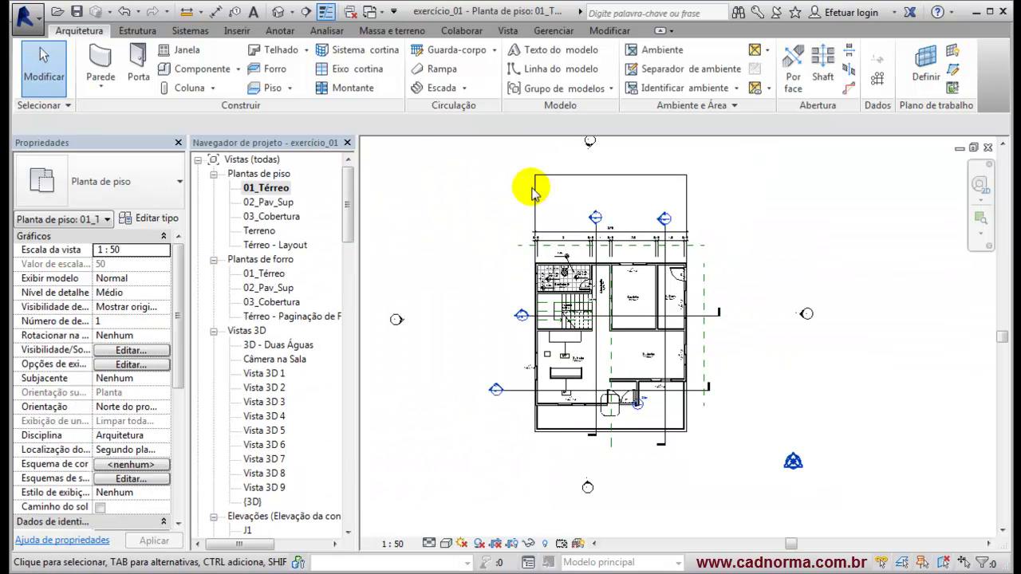
{"action": "left_click", "coordinate": [237, 31]}
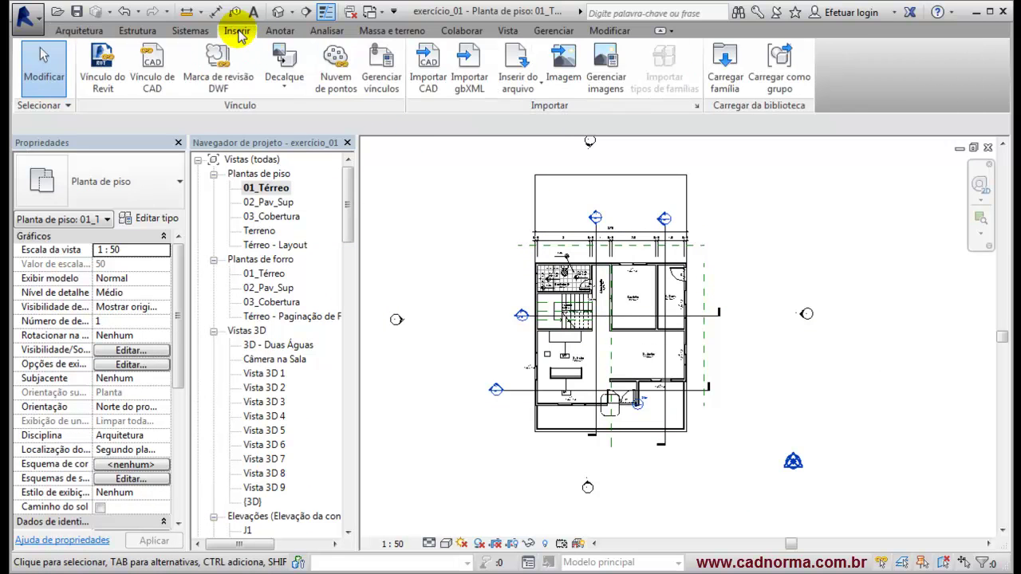
{"action": "left_click", "coordinate": [428, 60]}
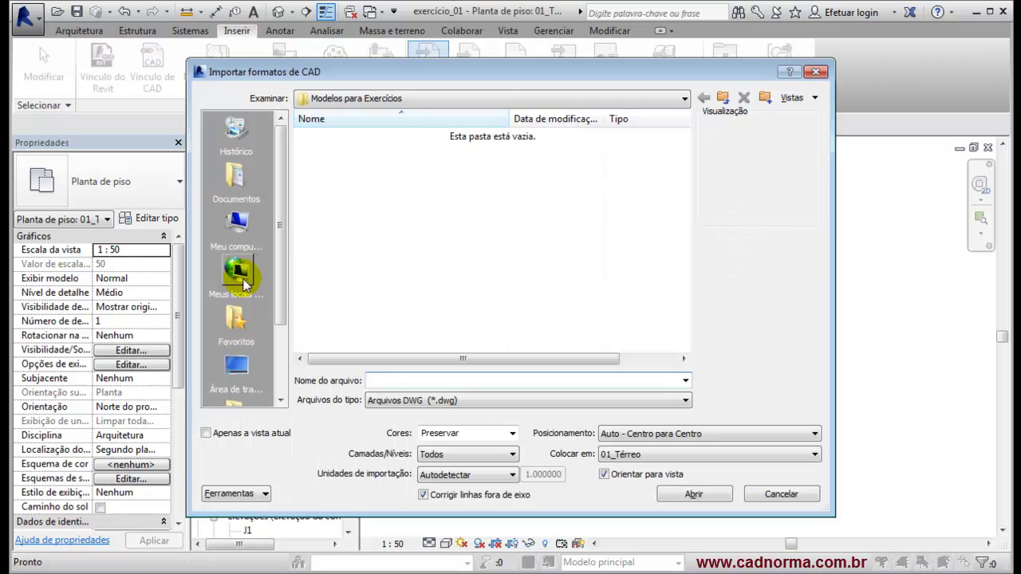
{"action": "left_click", "coordinate": [236, 369]}
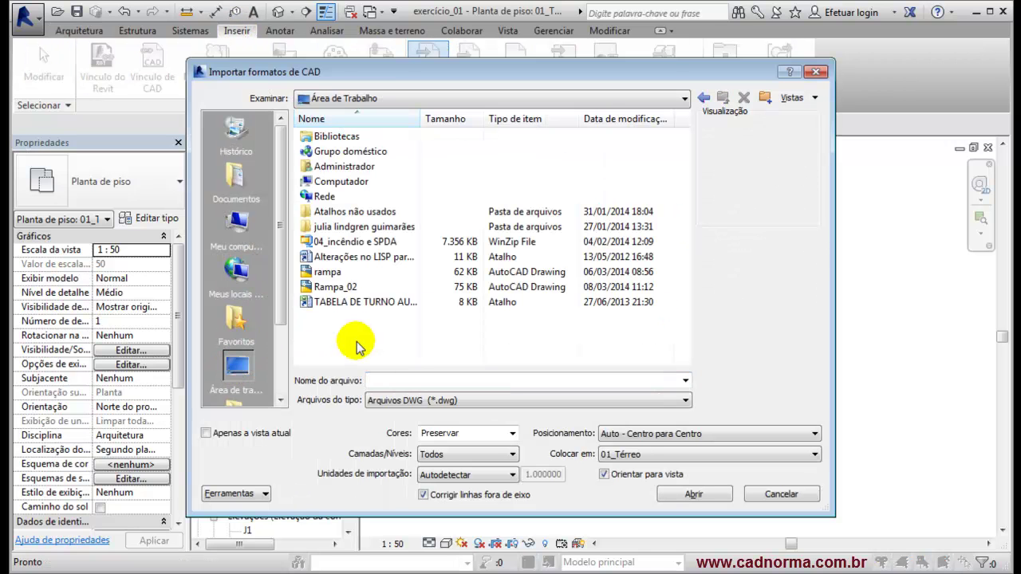
{"action": "left_click", "coordinate": [320, 288]}
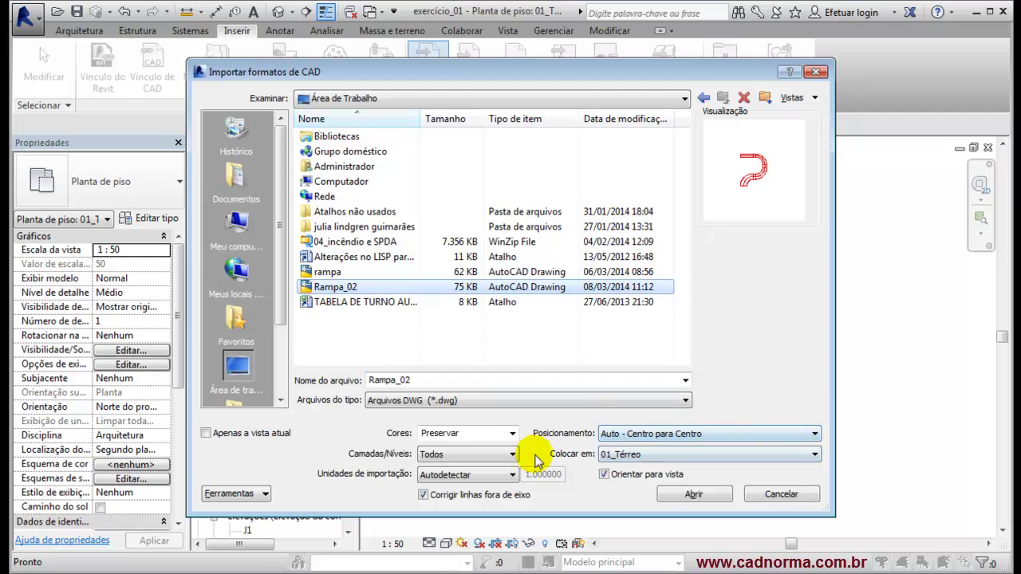
Step: Set the import units to metro and the positioning to Manual - Origem, and start the import of Rampa_02
{"action": "left_click", "coordinate": [513, 475]}
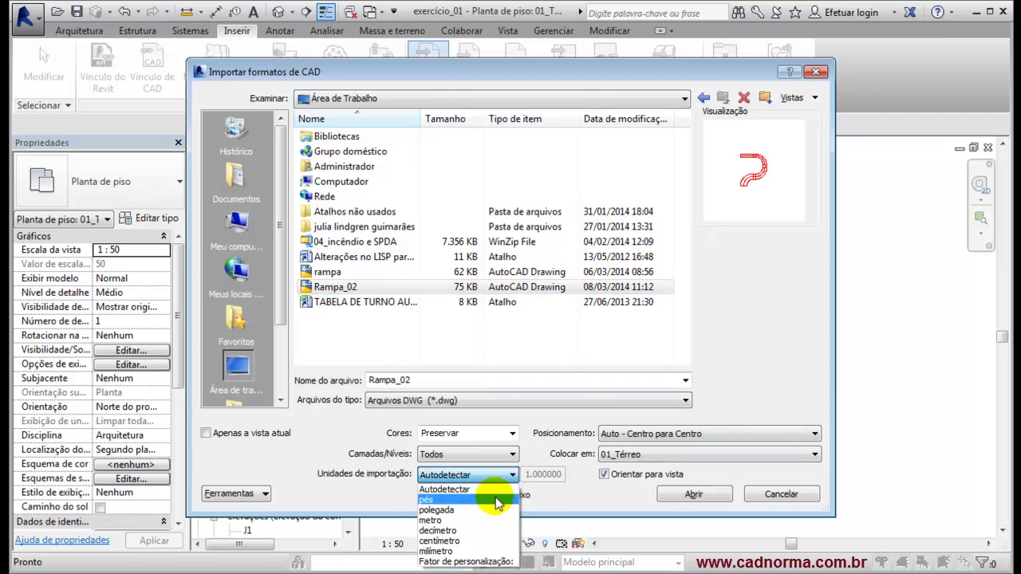
{"action": "left_click", "coordinate": [459, 516]}
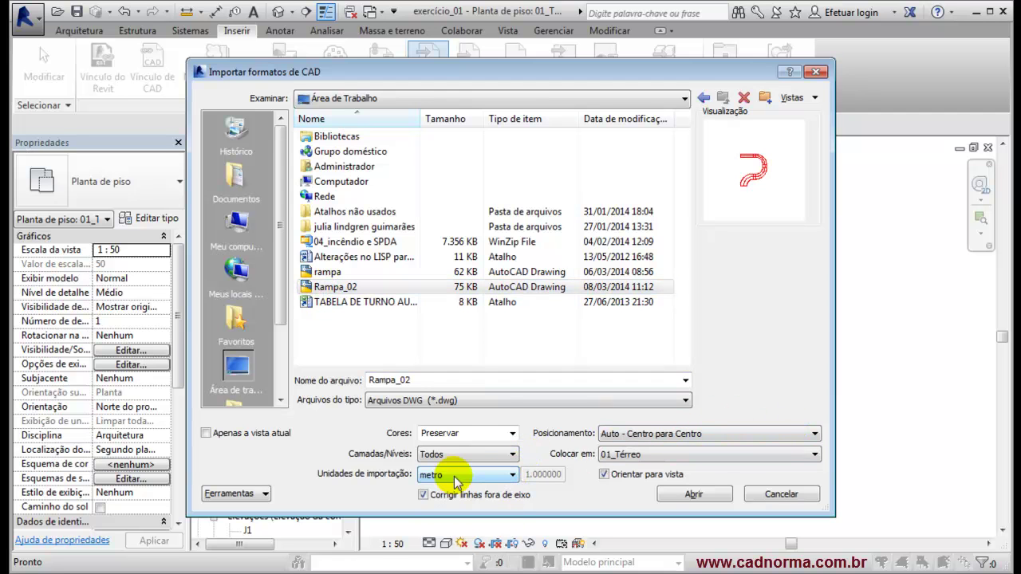
{"action": "left_click", "coordinate": [814, 433]}
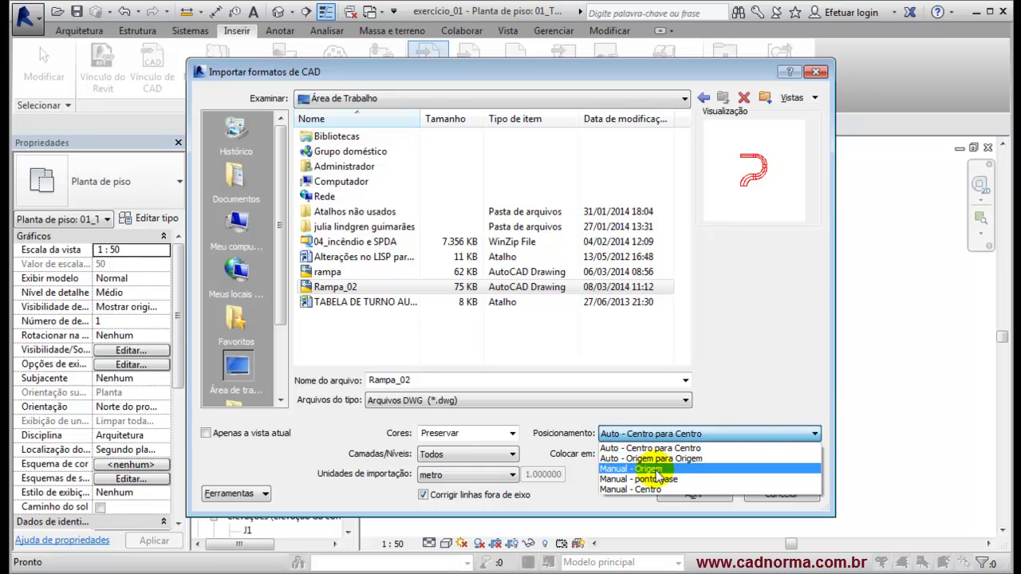
{"action": "left_click", "coordinate": [668, 471]}
{"action": "left_click", "coordinate": [692, 495]}
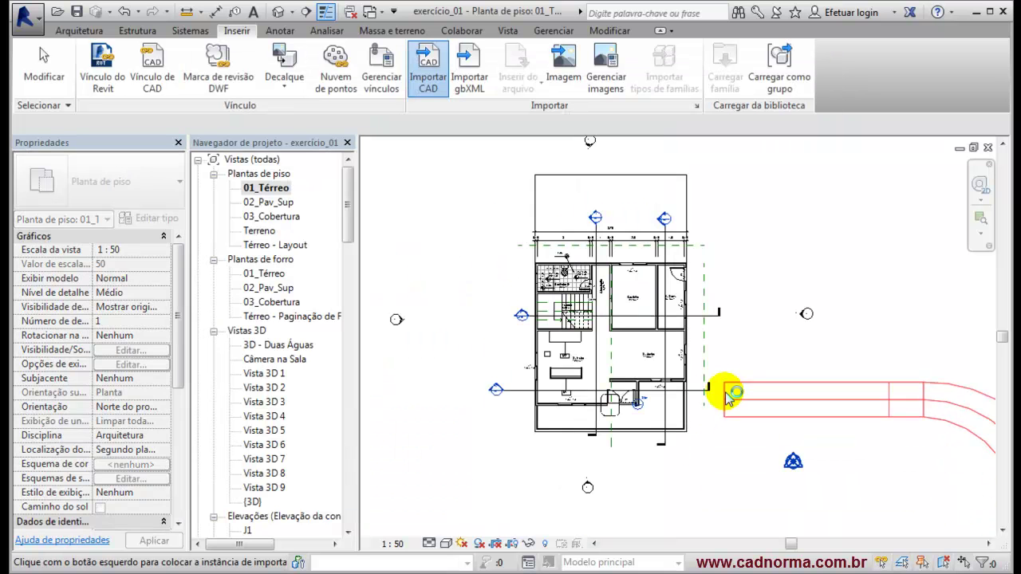
Step: Place the imported ramp with its upper centreline end on the outer face of the A. Serv. room's exterior wall, beside the window
{"action": "scroll", "coordinate": [715, 310], "scroll_direction": "up", "scroll_amount": 3}
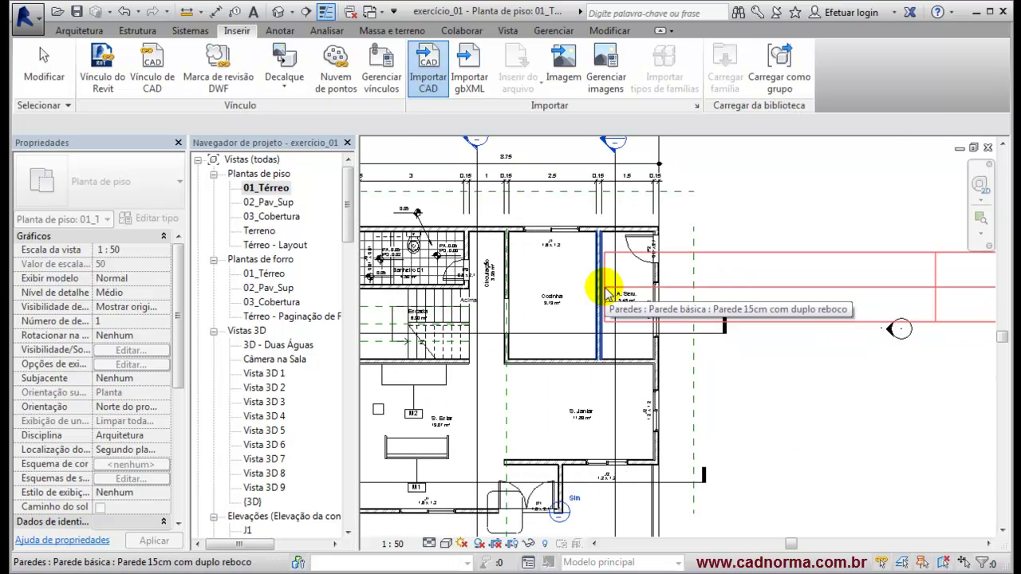
{"action": "scroll", "coordinate": [669, 302], "scroll_direction": "up", "scroll_amount": 2}
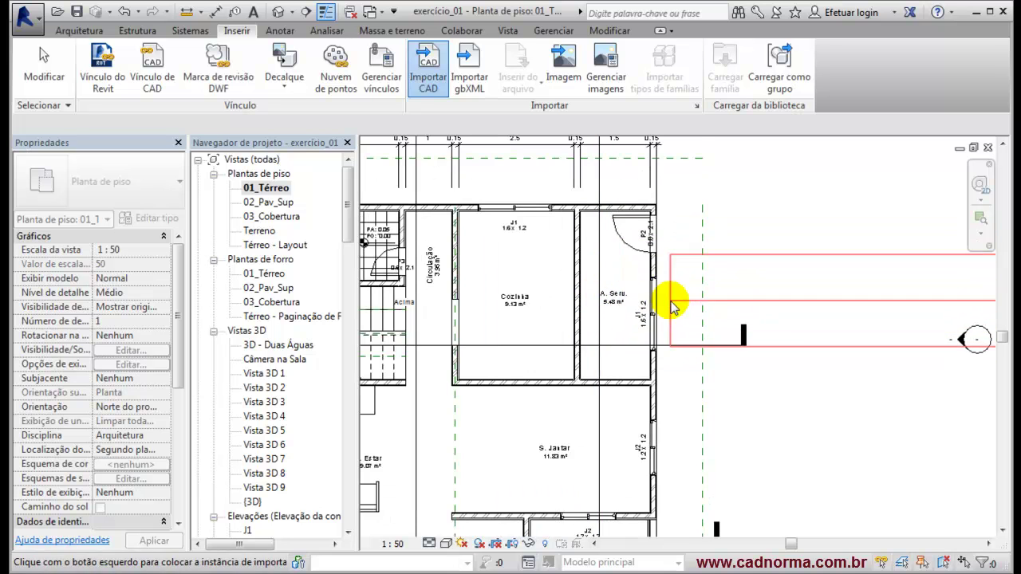
{"action": "scroll", "coordinate": [658, 297], "scroll_direction": "up", "scroll_amount": 1}
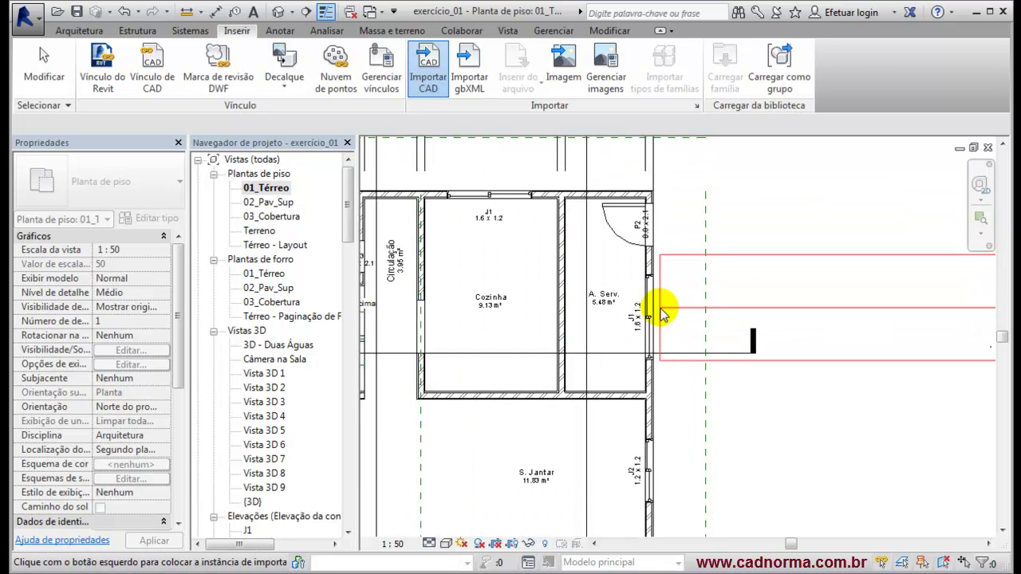
{"action": "left_click", "coordinate": [654, 315]}
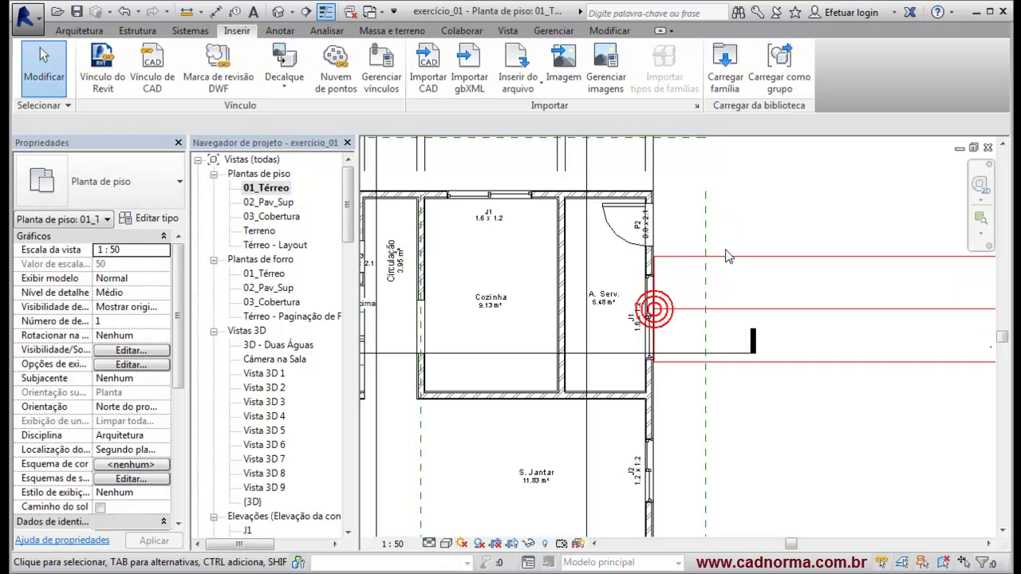
Step: Align the imported ramp's straight end edge with the outer face of the A. Serv. room's exterior wall
{"action": "scroll", "coordinate": [650, 267], "scroll_direction": "up", "scroll_amount": 3}
{"action": "scroll", "coordinate": [652, 267], "scroll_direction": "up", "scroll_amount": 3}
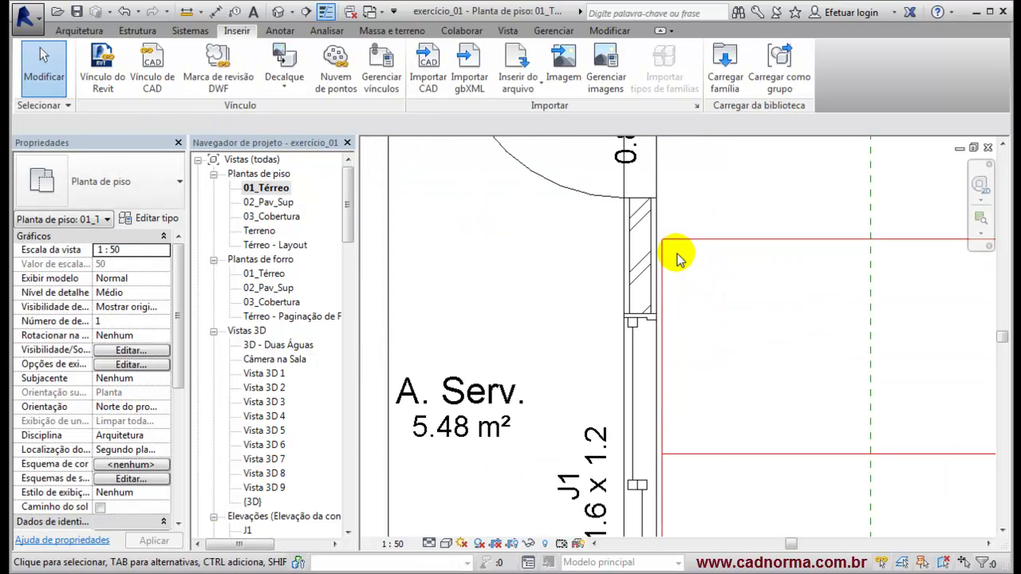
{"action": "left_click", "coordinate": [606, 32]}
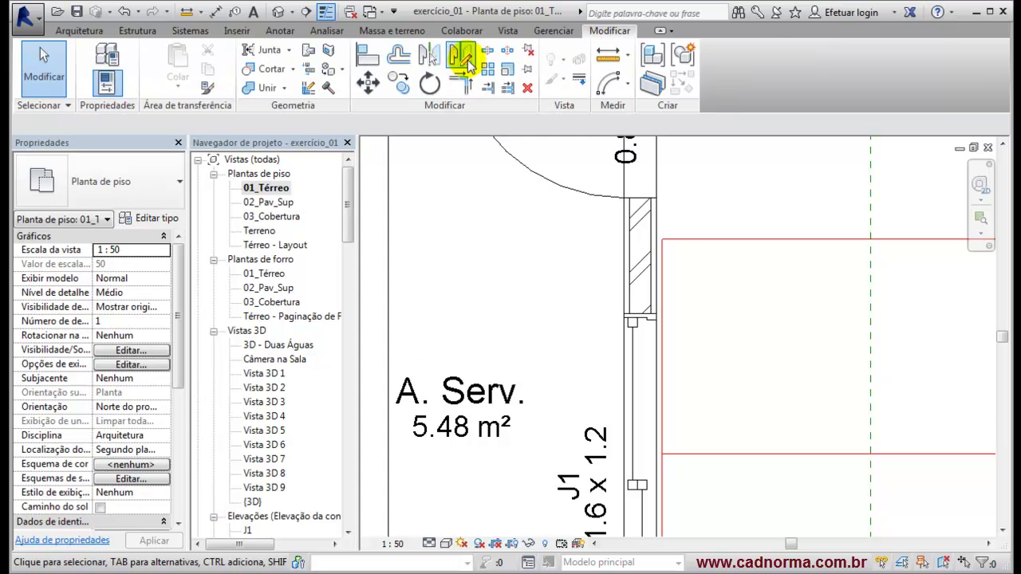
{"action": "left_click", "coordinate": [367, 56]}
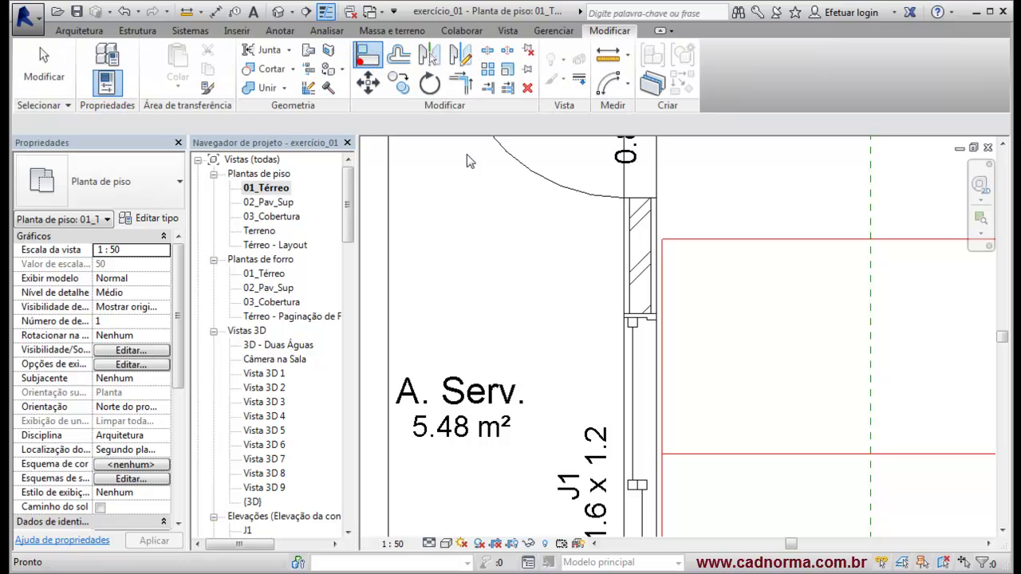
{"action": "left_click", "coordinate": [662, 359]}
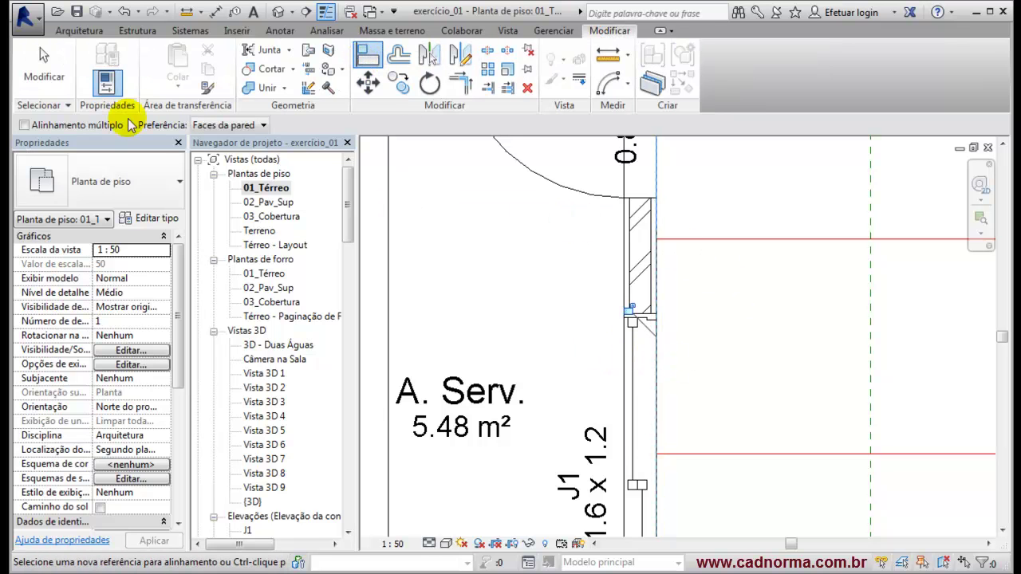
{"action": "key", "text": "Escape"}
{"action": "key", "text": "Escape"}
Step: Examine the whole imported ramp against the house in the floor plan and the default 3D view
{"action": "scroll", "coordinate": [743, 283], "scroll_direction": "down", "scroll_amount": 6}
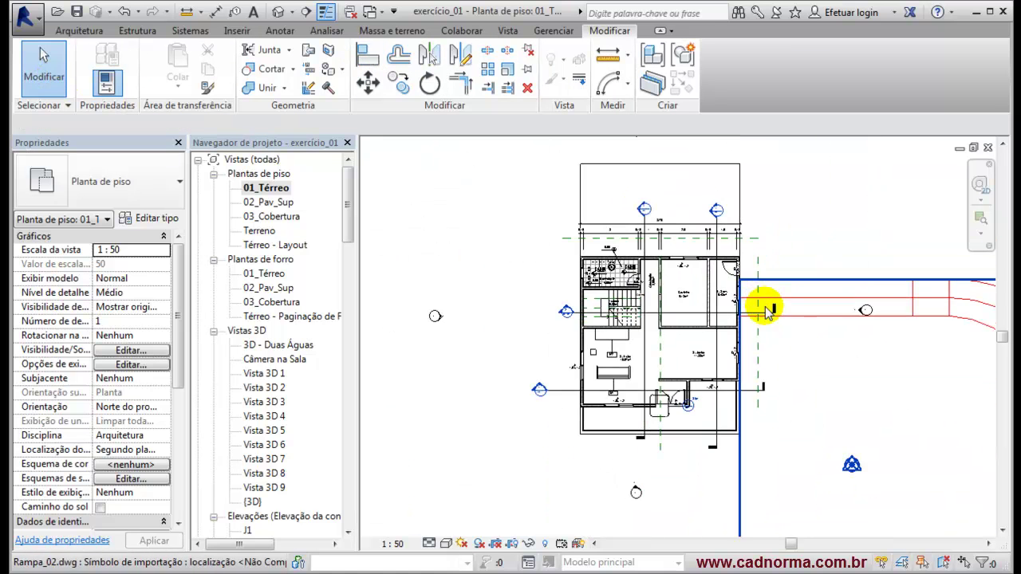
{"action": "middle_click_drag", "start_coordinate": [809, 353], "coordinate": [766, 316]}
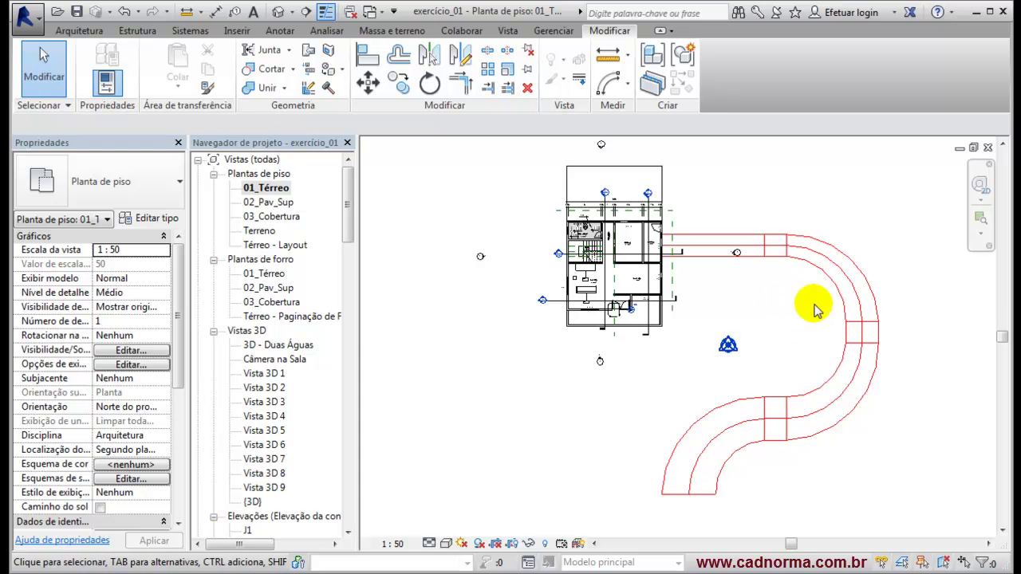
{"action": "left_click", "coordinate": [278, 14]}
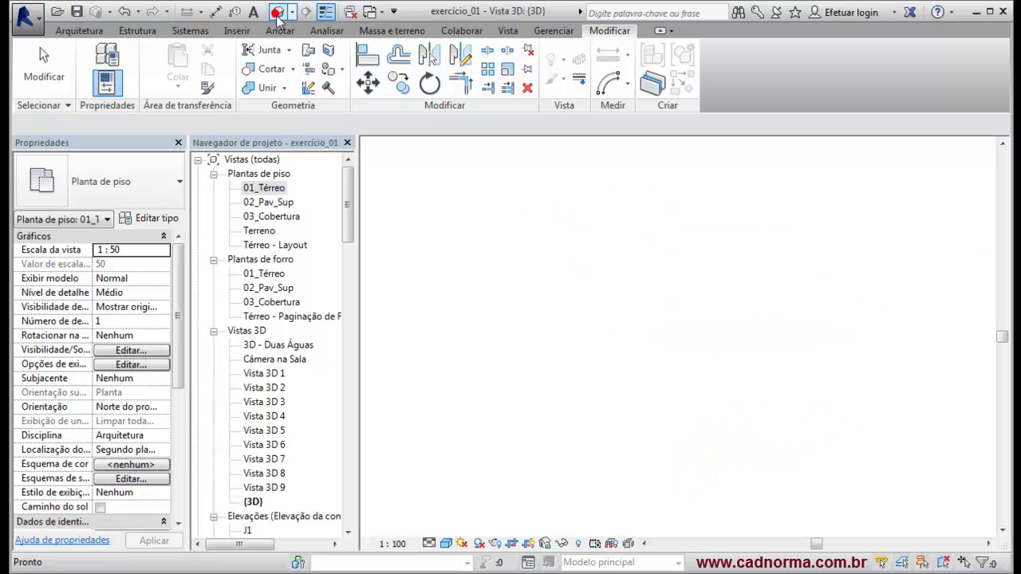
{"action": "scroll", "coordinate": [775, 426], "scroll_direction": "up", "scroll_amount": 4}
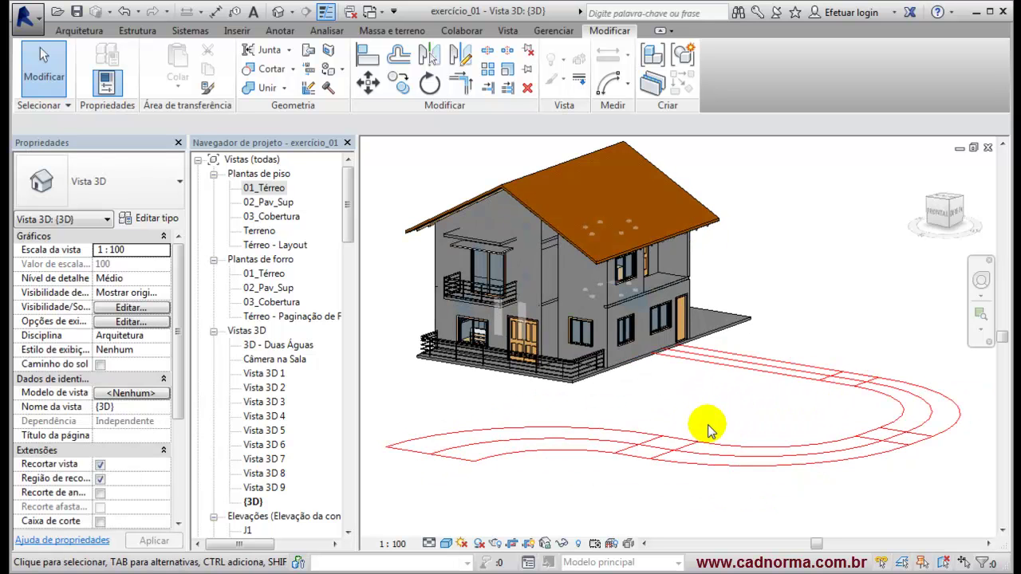
Step: Return to the 01_Térreo floor plan, start a ramp sketch and duplicate the Rampa 8% type as Rampa Variável
{"action": "double_click", "coordinate": [269, 188]}
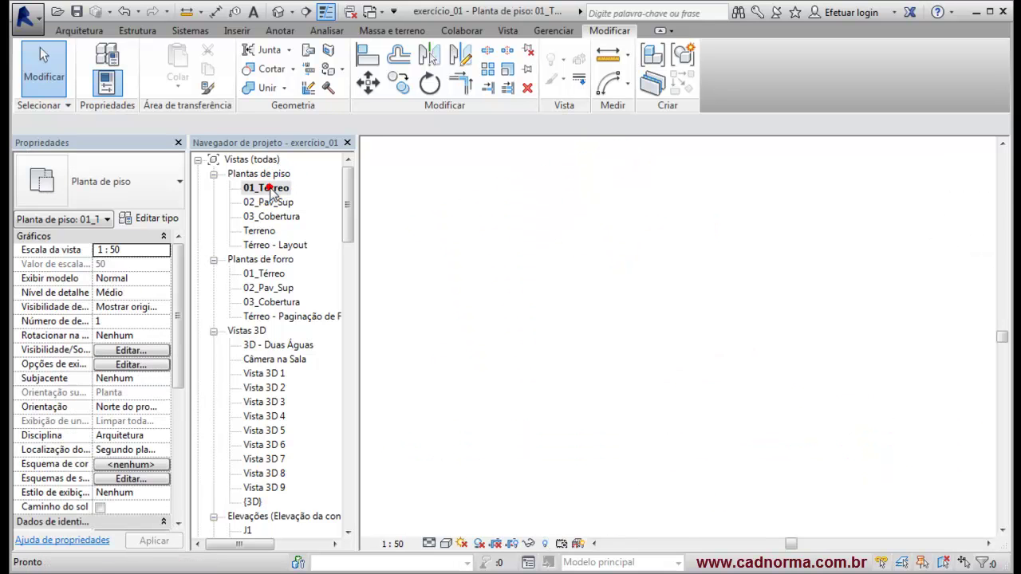
{"action": "left_click", "coordinate": [99, 32]}
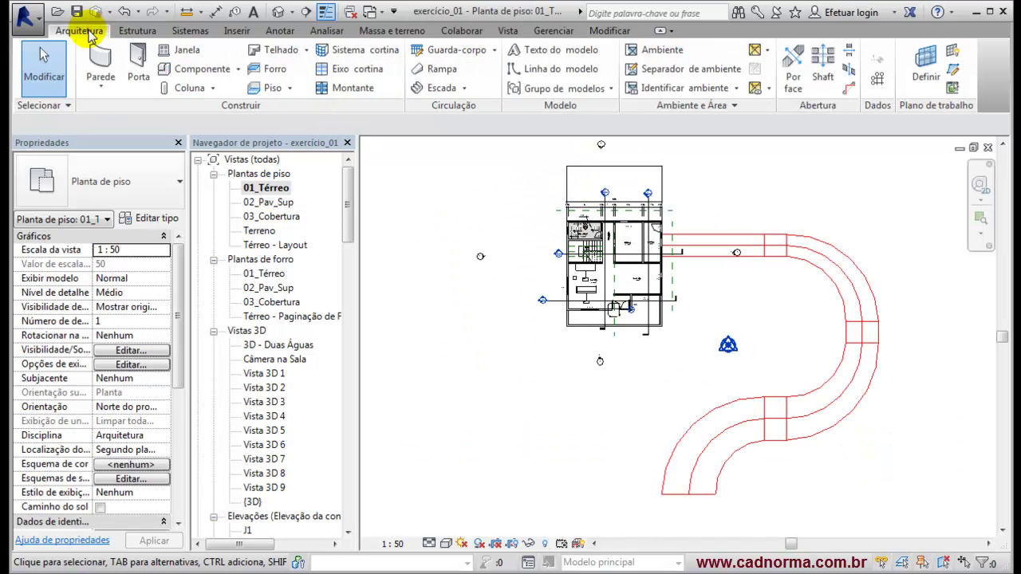
{"action": "left_click", "coordinate": [437, 70]}
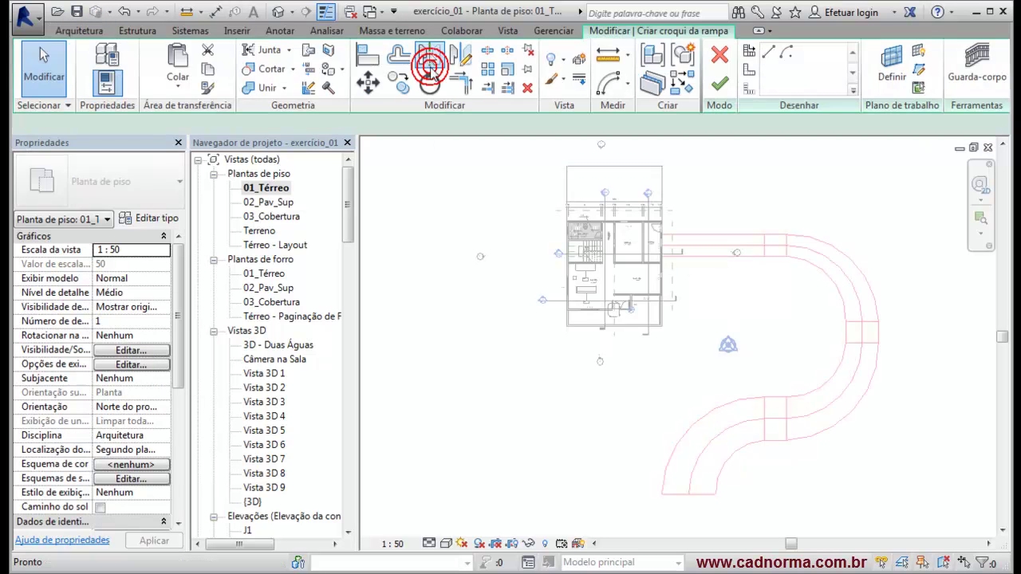
{"action": "left_click", "coordinate": [159, 221]}
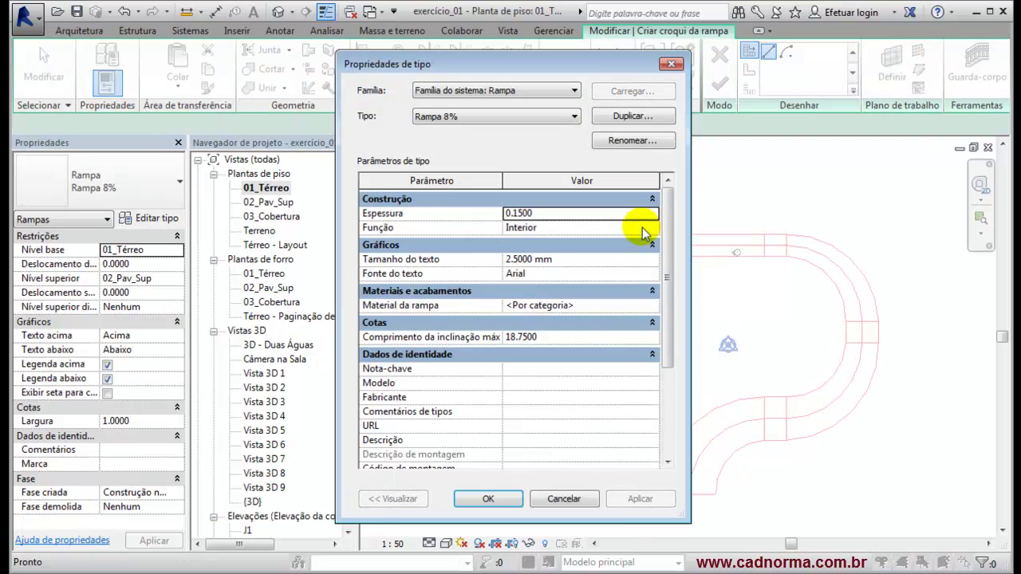
{"action": "left_click", "coordinate": [630, 117]}
{"action": "type", "text": "Rampa V"}
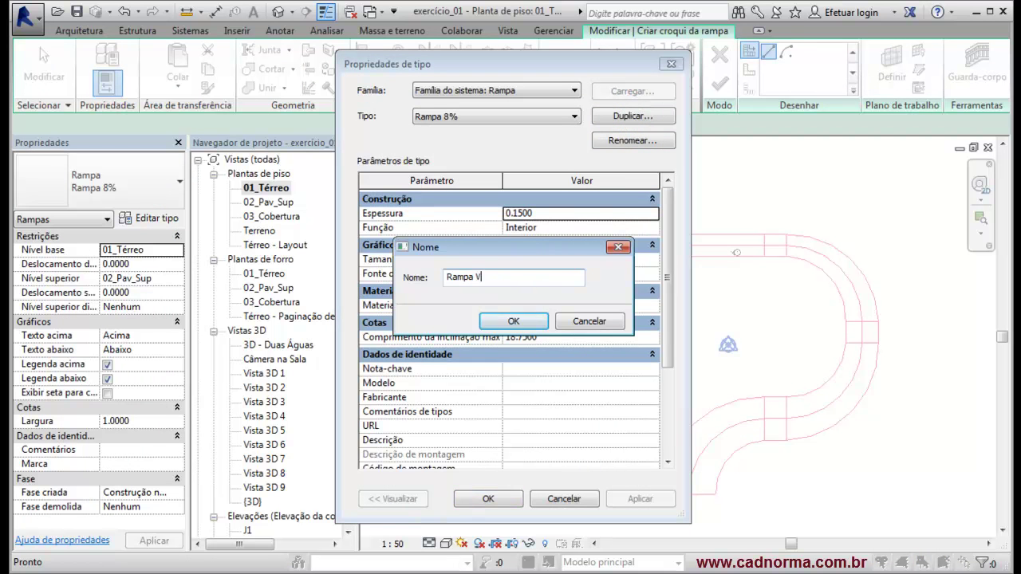
{"action": "left_click", "coordinate": [516, 321]}
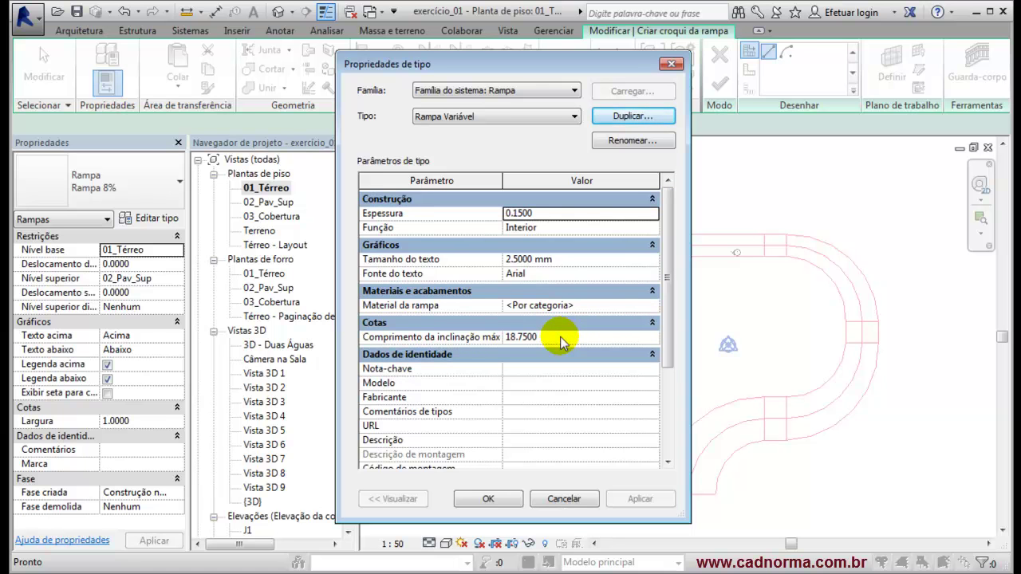
Step: Switch to AutoCAD and list the data of the ramp's lowest centreline arc to read its length
{"action": "key", "text": "alt+Tab"}
{"action": "key", "text": "alt+Tab"}
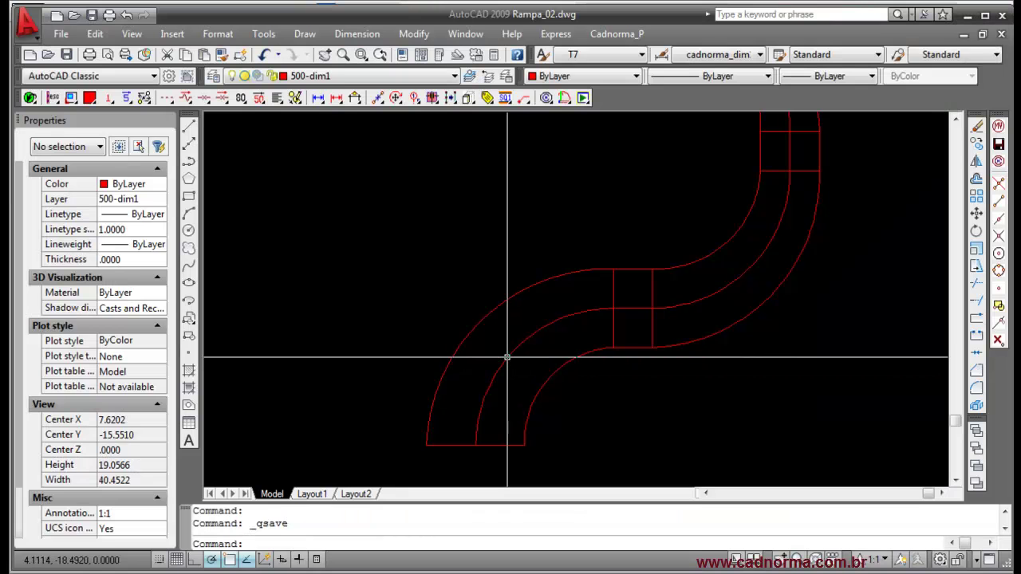
{"action": "left_click", "coordinate": [506, 359]}
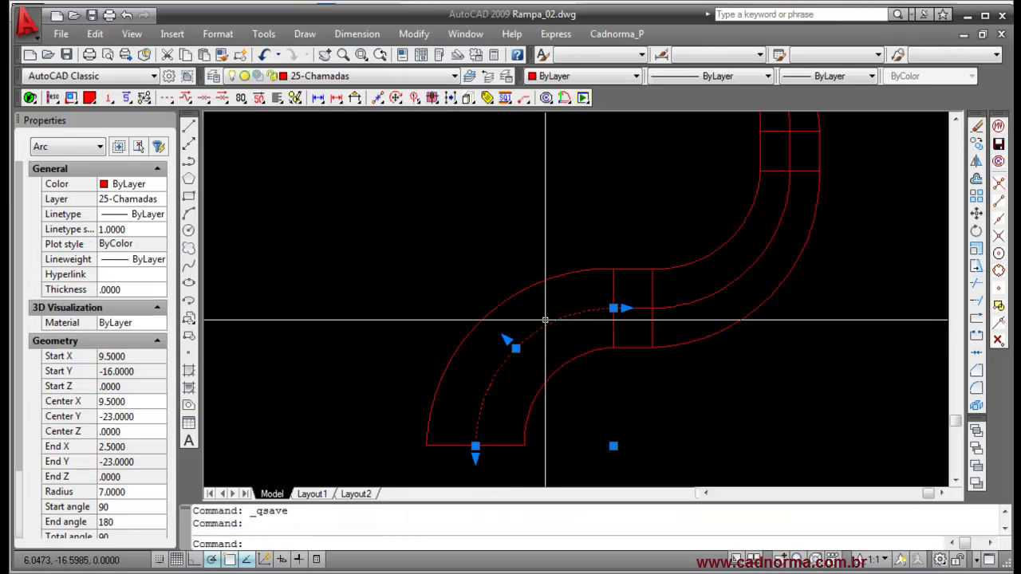
{"action": "key", "text": "Return"}
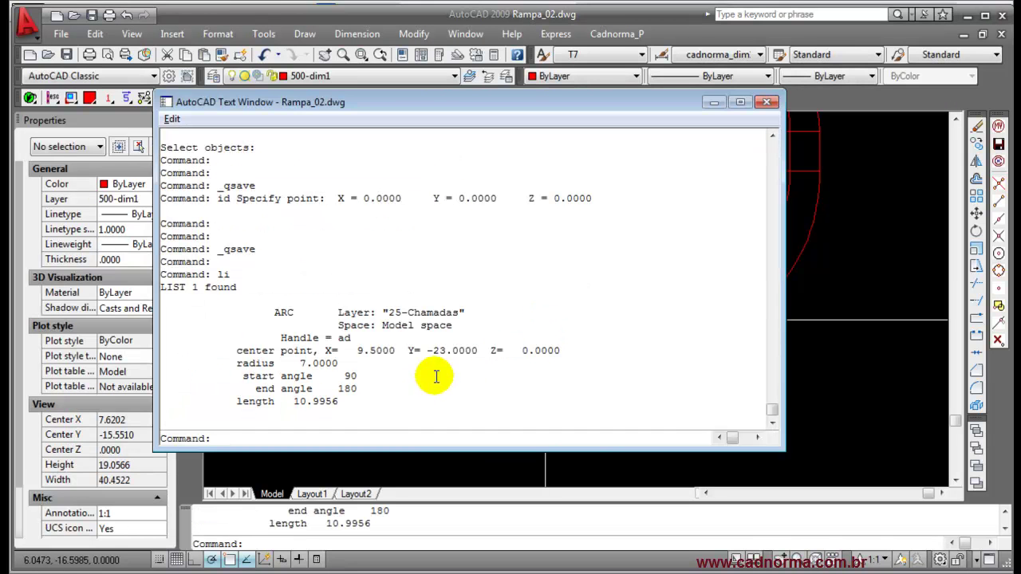
{"action": "left_click_drag", "start_coordinate": [314, 401], "coordinate": [300, 402]}
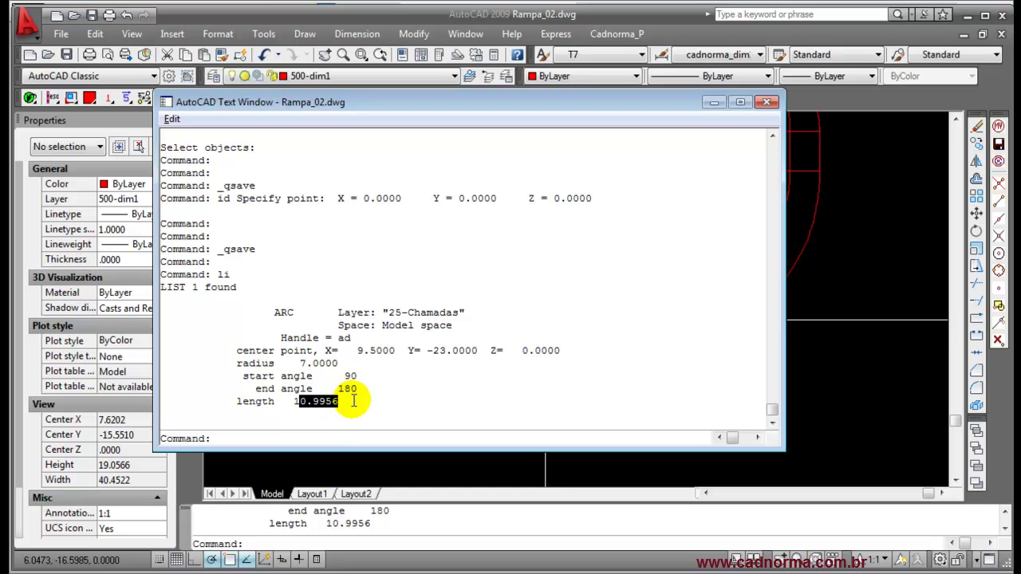
{"action": "left_click", "coordinate": [766, 102]}
Step: Measure the ramp's straight upper stretch, inspect the lowest curved stretch again and switch back to Revit
{"action": "scroll", "coordinate": [669, 318], "scroll_direction": "down", "scroll_amount": 6}
{"action": "scroll", "coordinate": [653, 271], "scroll_direction": "up", "scroll_amount": 3}
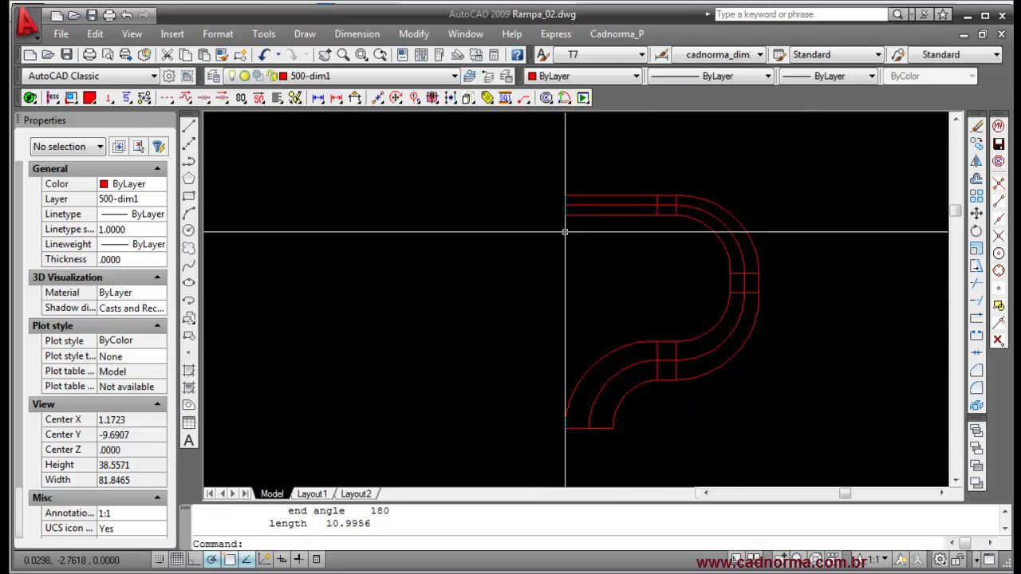
{"action": "scroll", "coordinate": [578, 209], "scroll_direction": "up", "scroll_amount": 4}
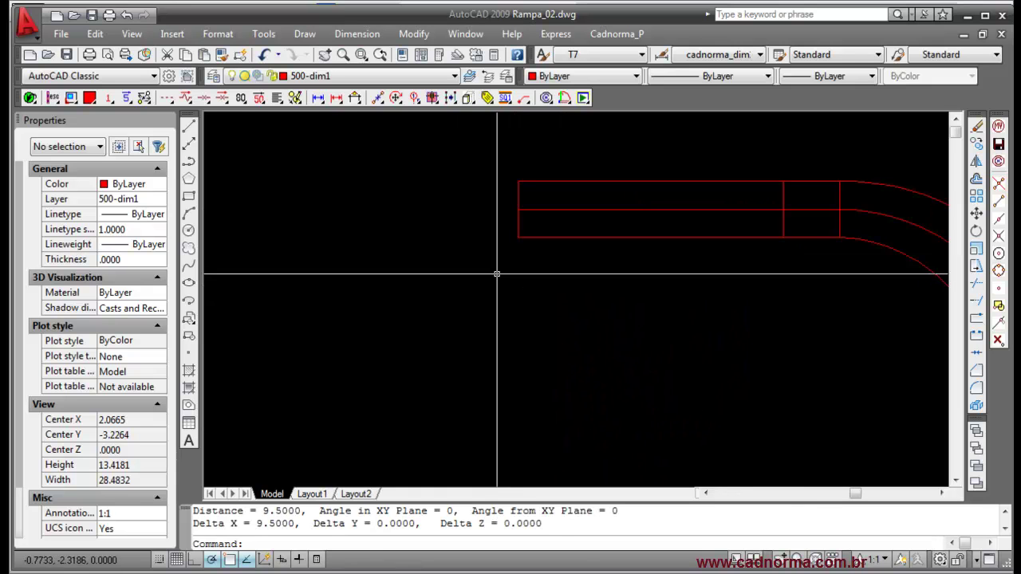
{"action": "scroll", "coordinate": [508, 209], "scroll_direction": "down", "scroll_amount": 6}
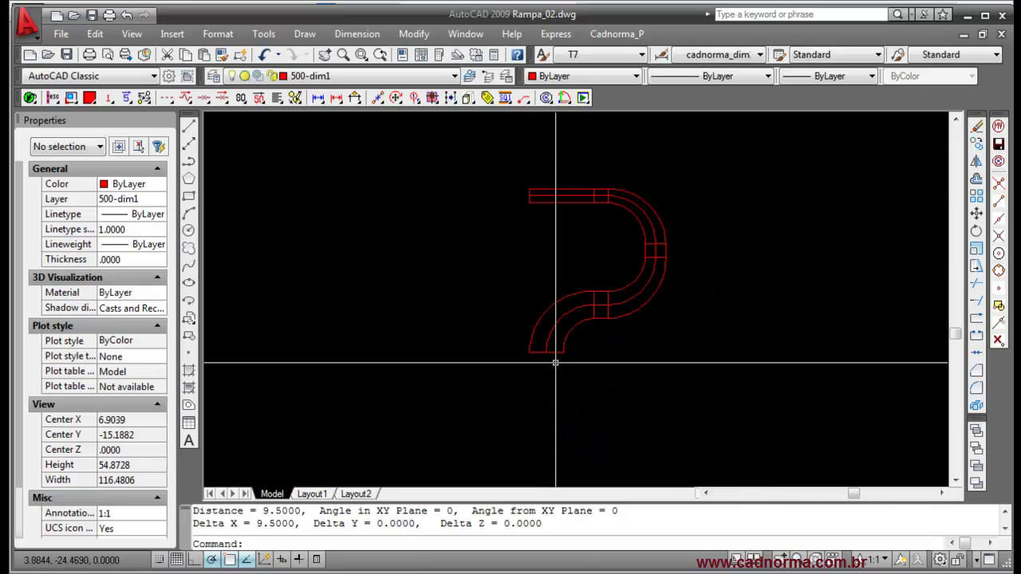
{"action": "left_click", "coordinate": [550, 315]}
{"action": "key", "text": "Escape"}
{"action": "scroll", "coordinate": [568, 265], "scroll_direction": "up", "scroll_amount": 2}
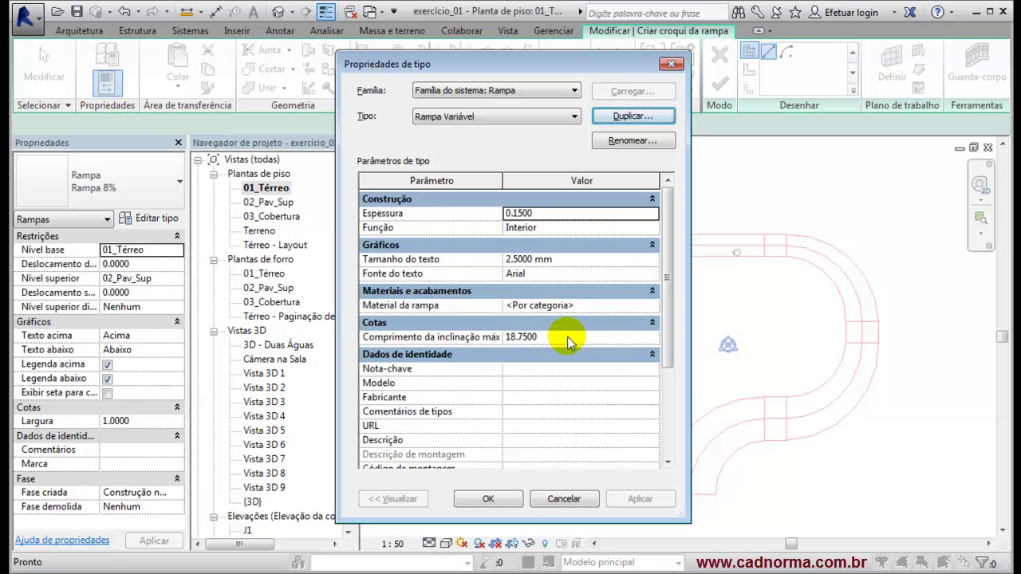
Step: Set the Rampa Variável type's maximum incline length to 20 and its maximum slope (1/x) to 16.162233
{"action": "left_click", "coordinate": [562, 336]}
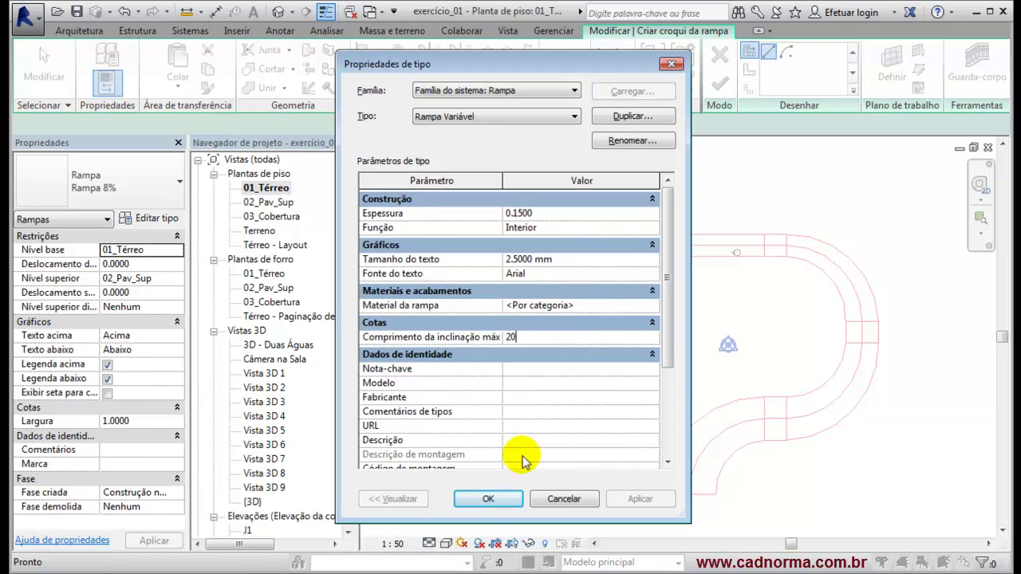
{"action": "left_click_drag", "start_coordinate": [666, 339], "coordinate": [668, 423]}
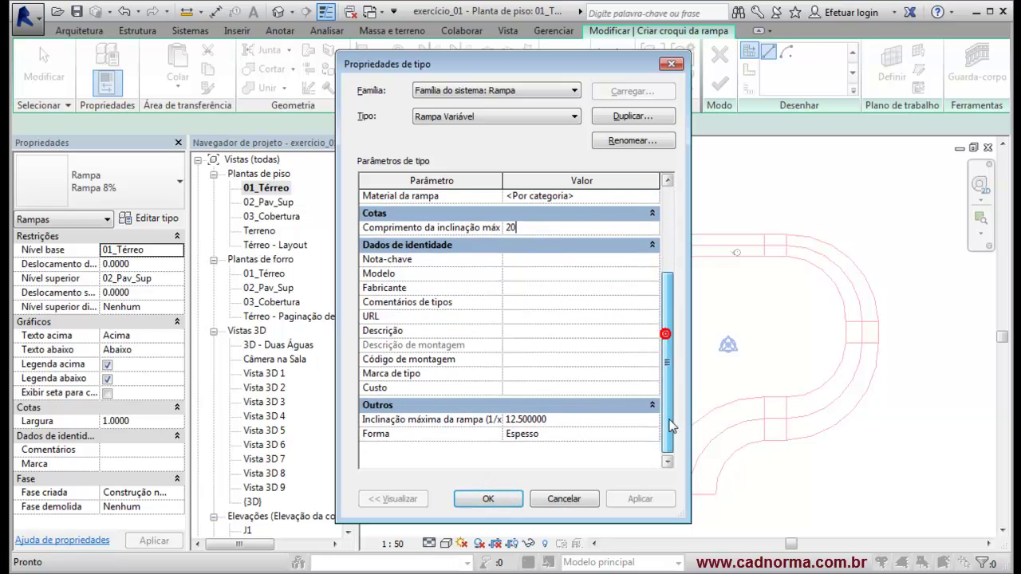
{"action": "left_click", "coordinate": [569, 415]}
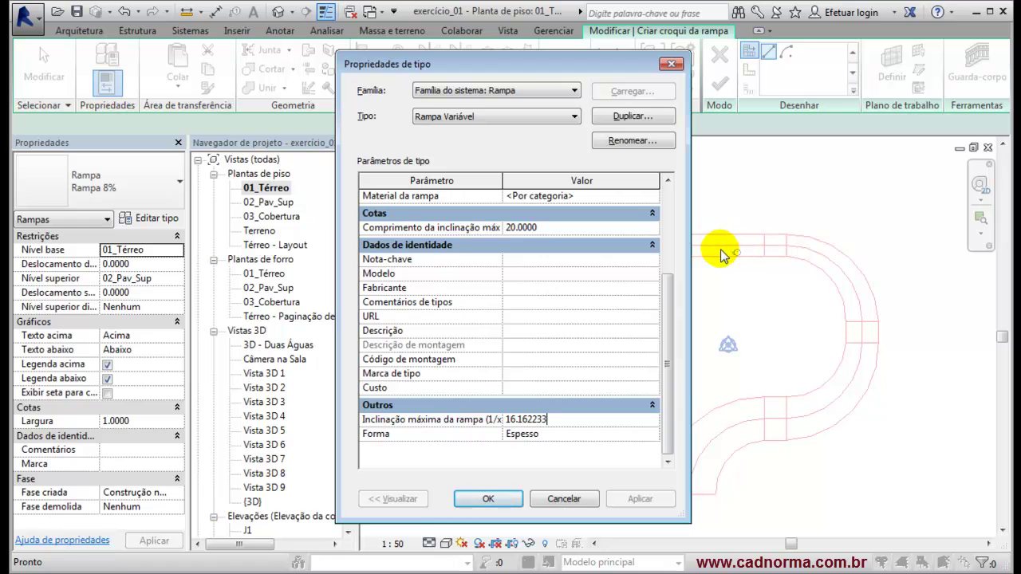
{"action": "left_click", "coordinate": [488, 499]}
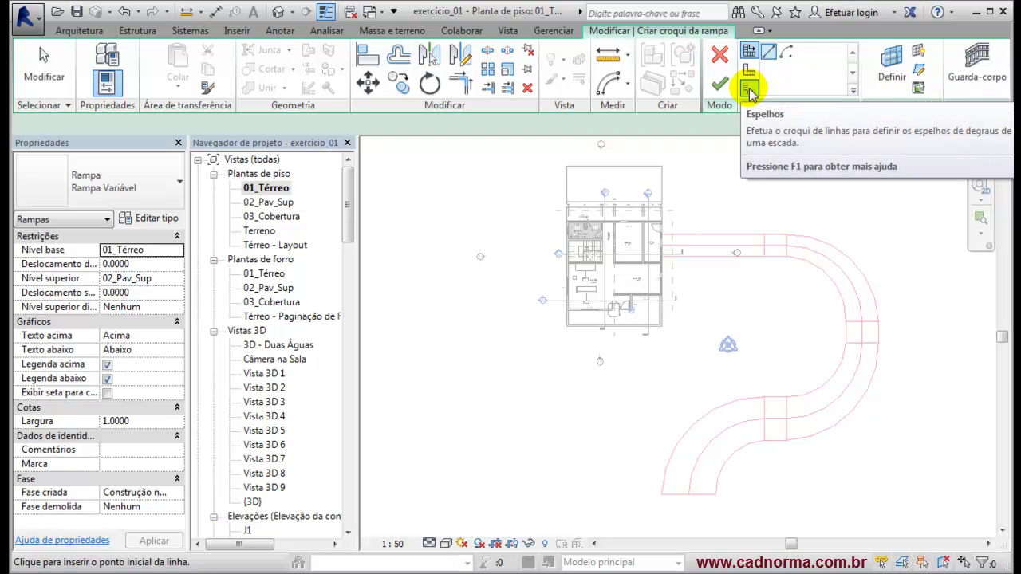
Step: Create the ramp's inner boundary by picking the imported edge lines from the lower open end to the house wall
{"action": "left_click", "coordinate": [750, 73]}
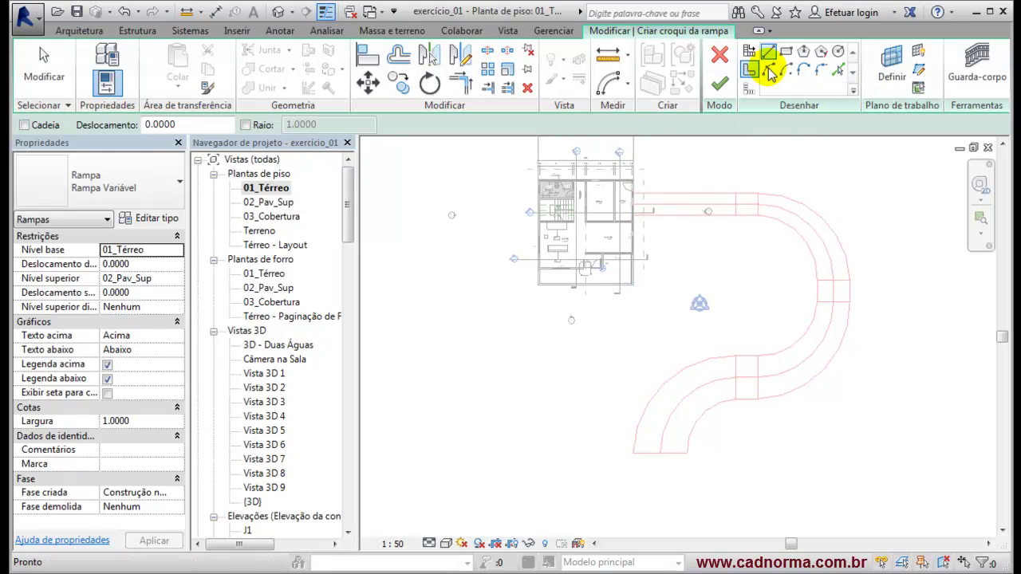
{"action": "left_click", "coordinate": [839, 71]}
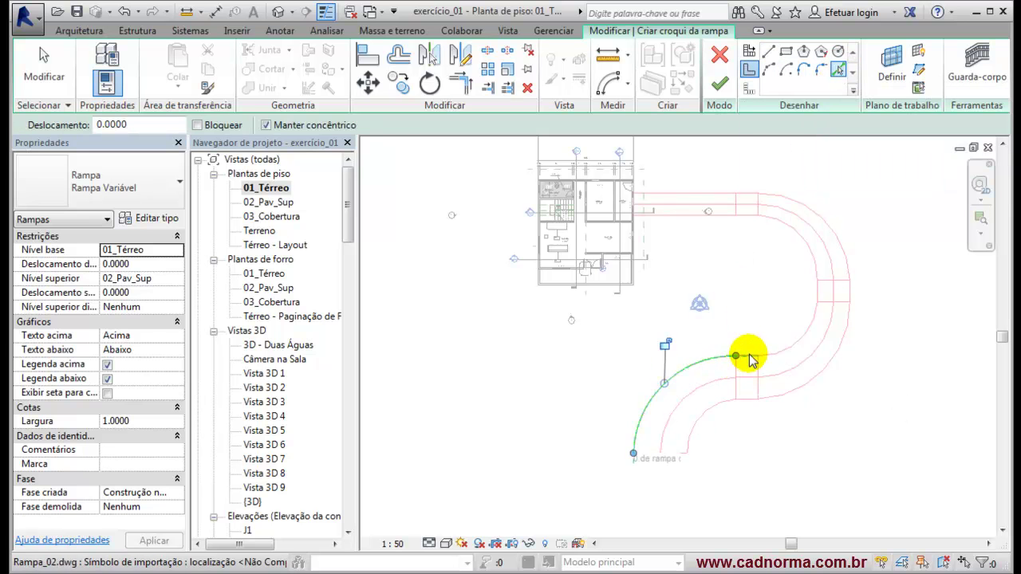
{"action": "left_click", "coordinate": [787, 349]}
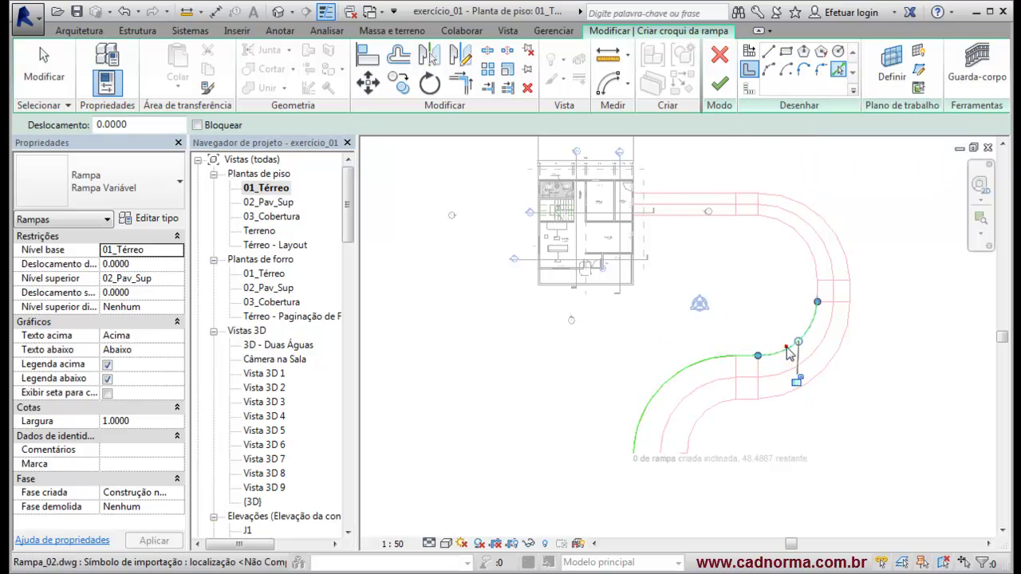
{"action": "left_click", "coordinate": [817, 288]}
{"action": "left_click", "coordinate": [812, 254]}
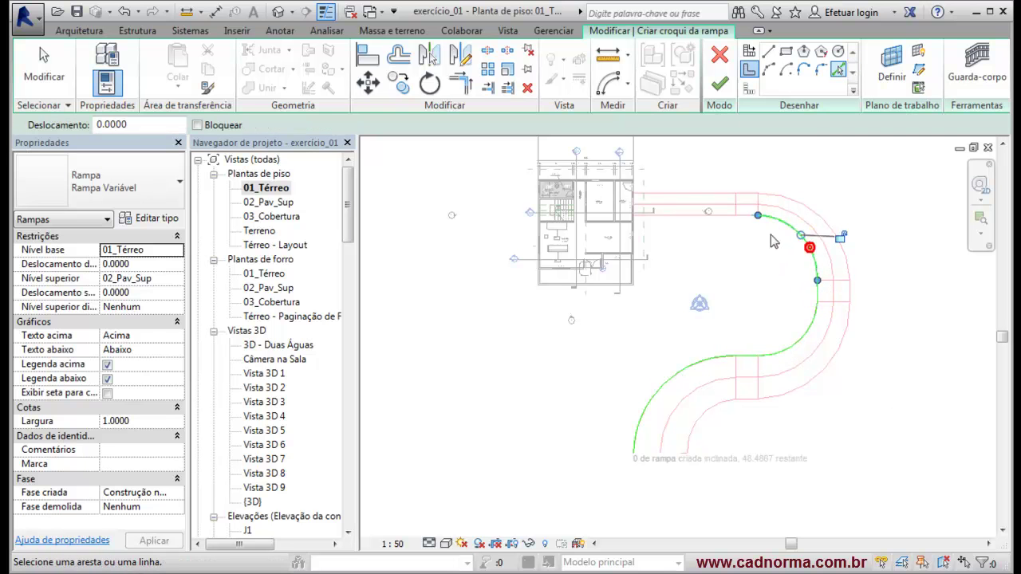
{"action": "left_click", "coordinate": [746, 216]}
{"action": "left_click", "coordinate": [699, 216]}
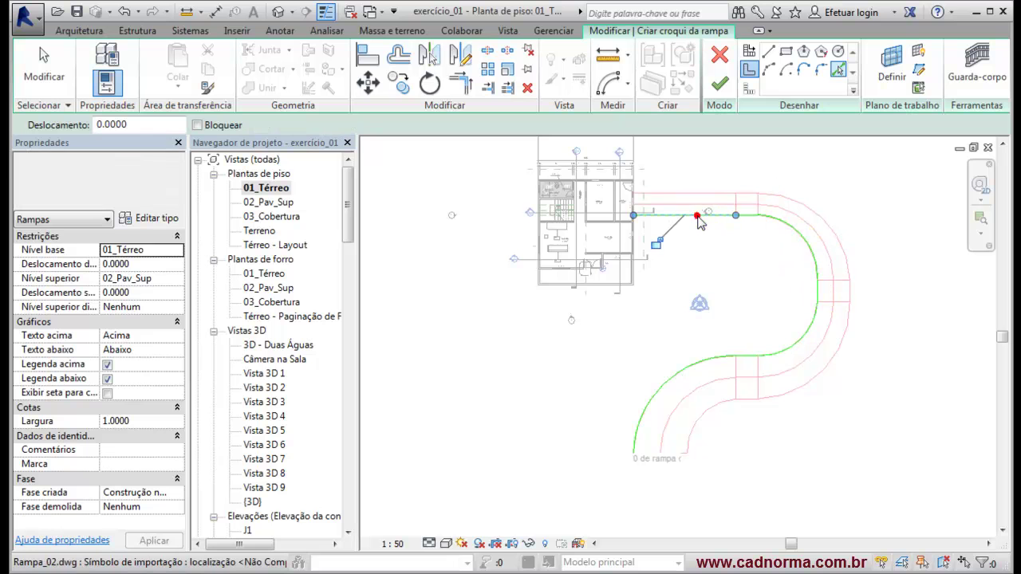
Step: Create the ramp's opposite boundary by picking the imported outer edge lines from the house wall to the lower open end
{"action": "left_click", "coordinate": [694, 194]}
{"action": "left_click", "coordinate": [808, 204]}
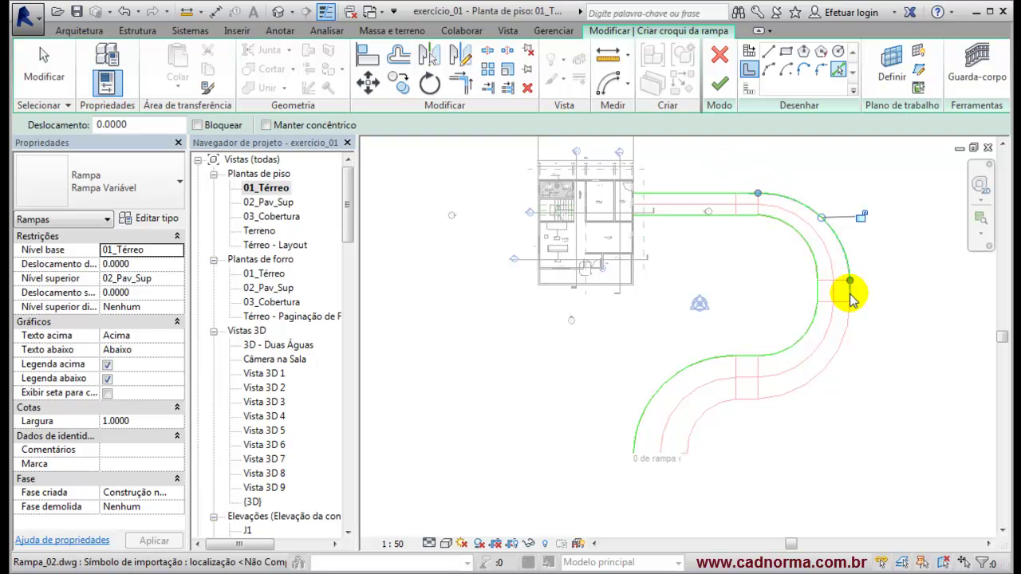
{"action": "left_click", "coordinate": [850, 293]}
{"action": "left_click", "coordinate": [839, 348]}
{"action": "left_click", "coordinate": [738, 402]}
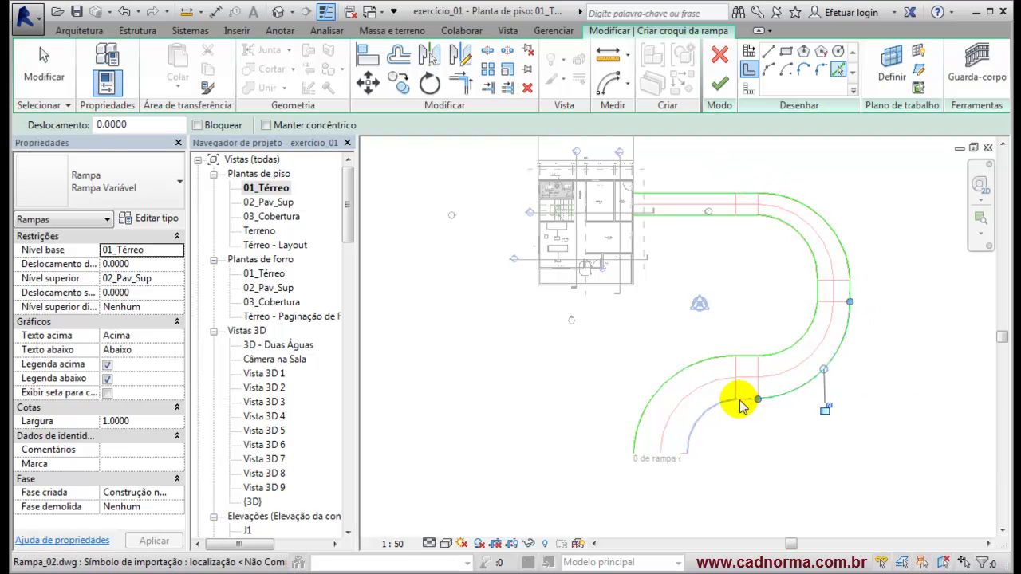
{"action": "left_click", "coordinate": [708, 411]}
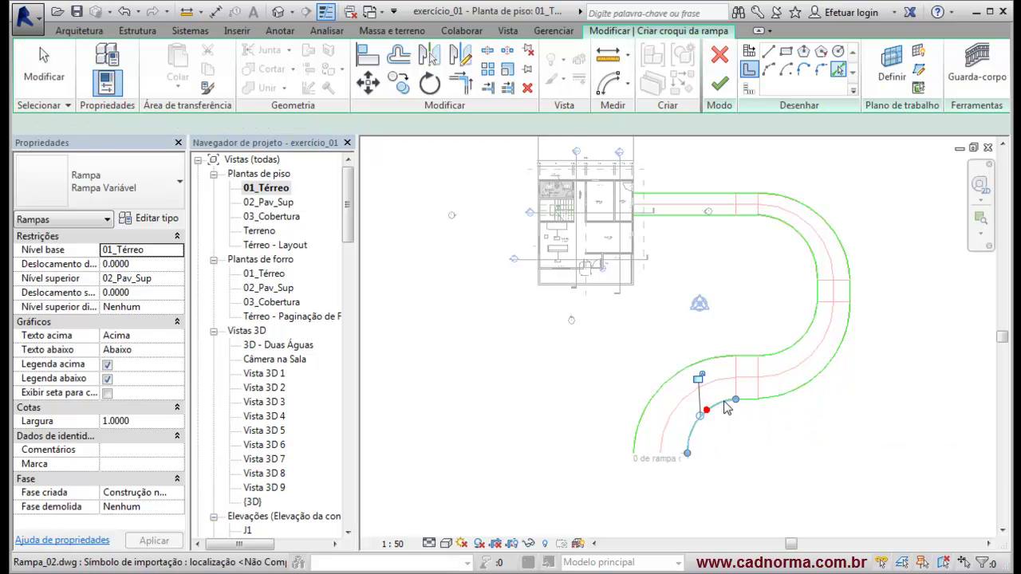
{"action": "left_click", "coordinate": [641, 430]}
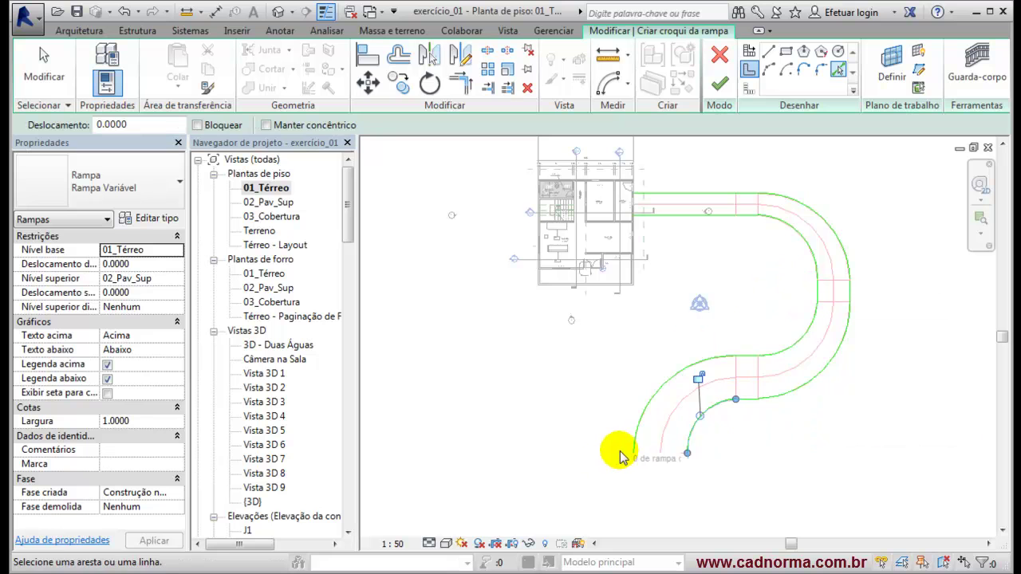
Step: Draw a straight riser line across the ramp's lower open end, joining the two boundary endpoints
{"action": "left_click", "coordinate": [747, 89]}
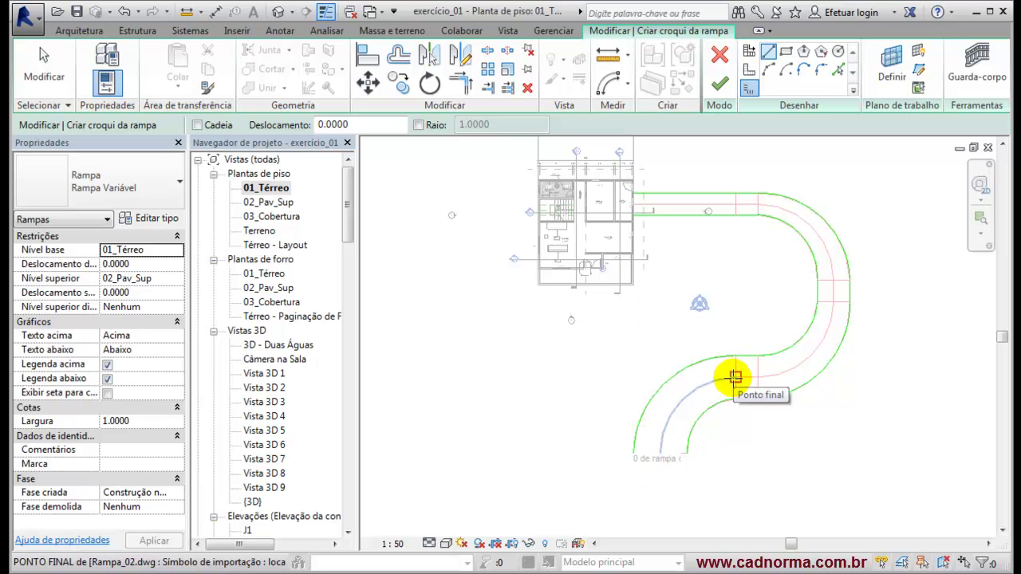
{"action": "left_click", "coordinate": [735, 377]}
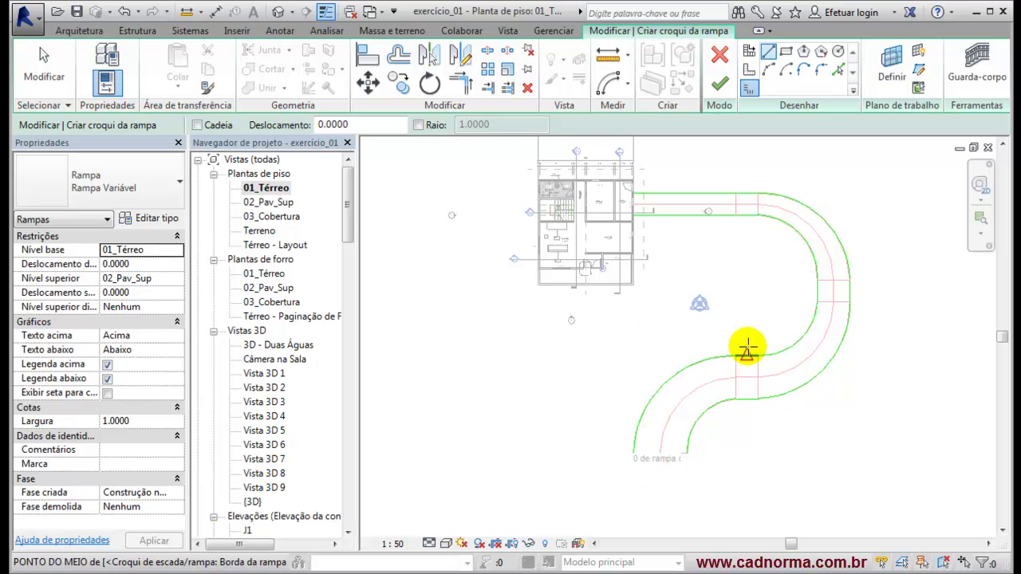
{"action": "left_click", "coordinate": [684, 214]}
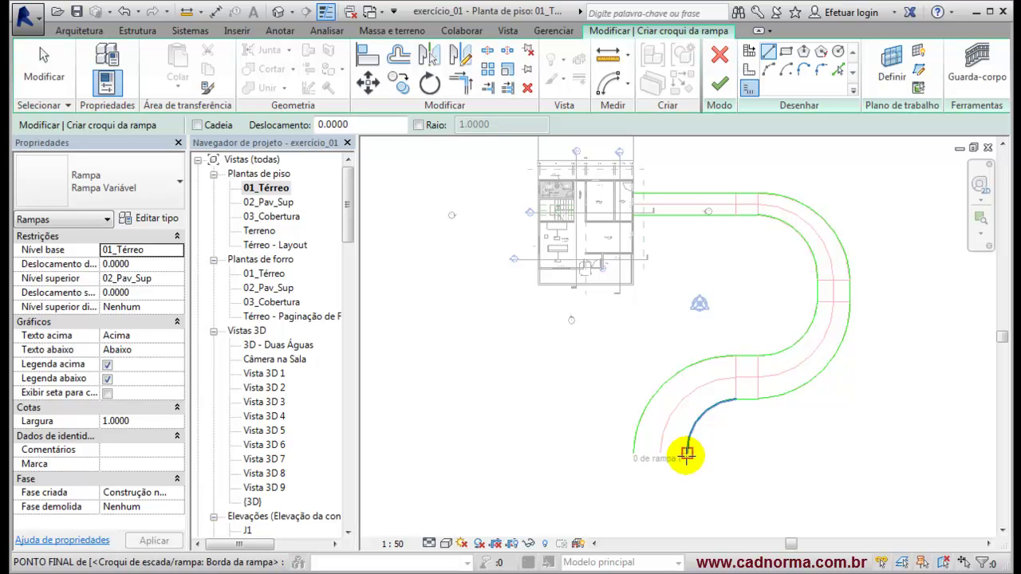
{"action": "left_click", "coordinate": [687, 453]}
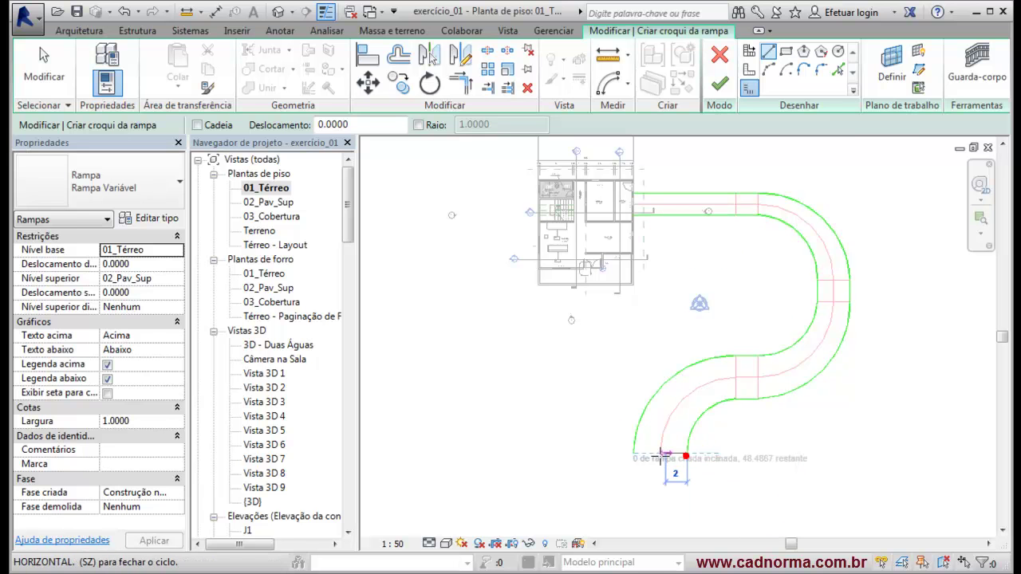
{"action": "left_click", "coordinate": [633, 456]}
{"action": "left_click", "coordinate": [659, 453]}
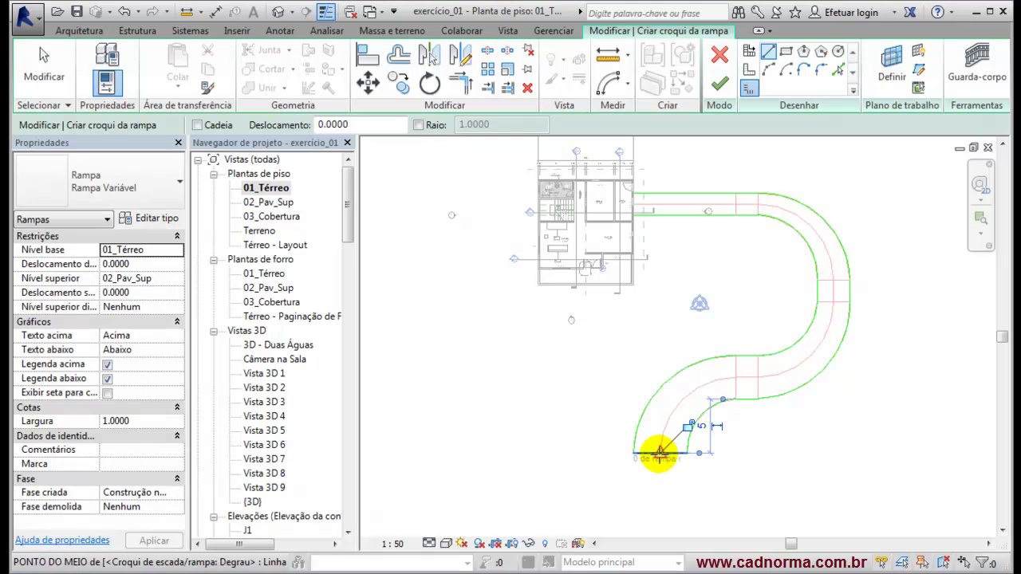
Step: Draw riser lines across both ends of the ramp's lowest landing, from one boundary to the other
{"action": "left_click", "coordinate": [734, 356]}
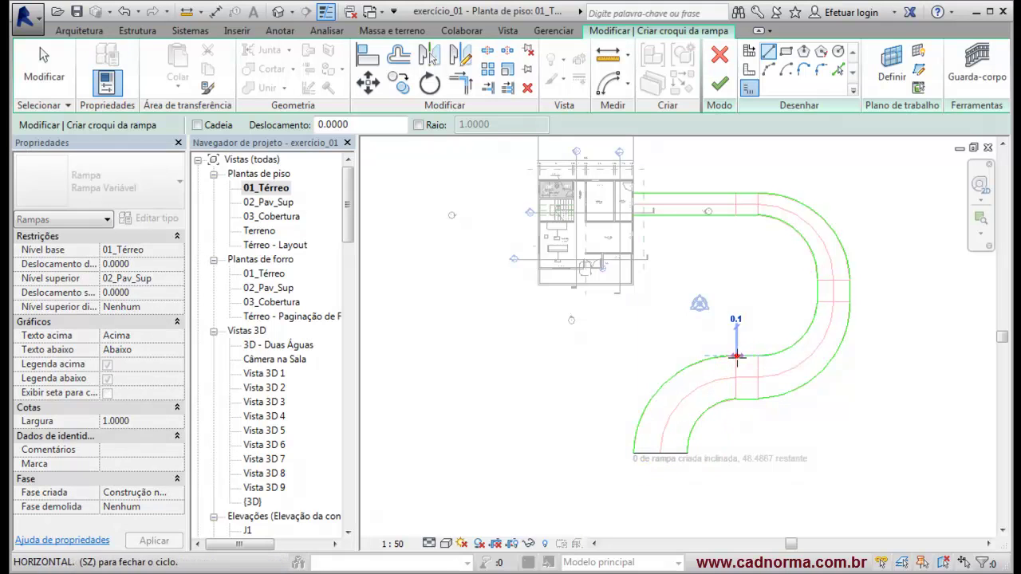
{"action": "left_click", "coordinate": [735, 399]}
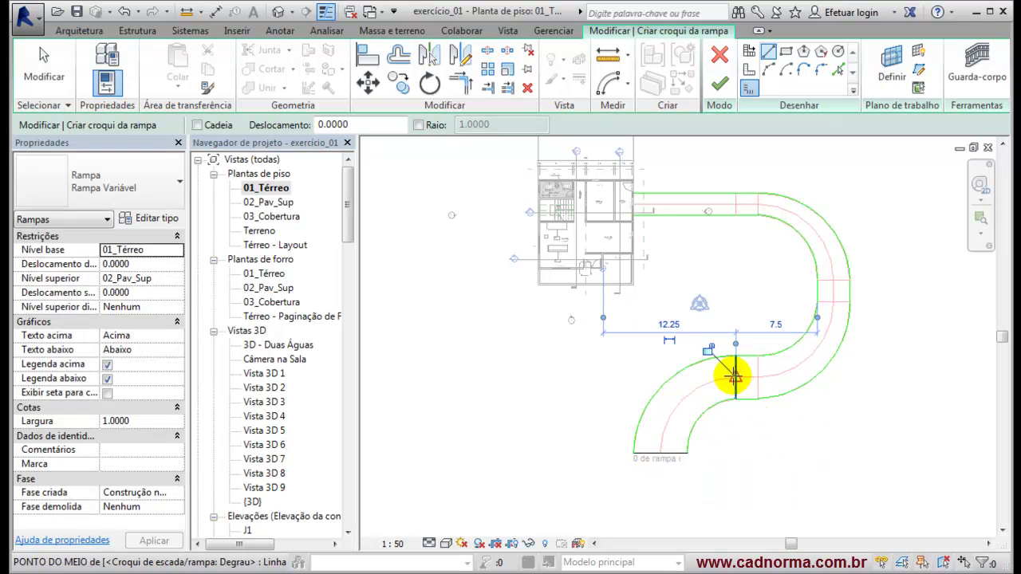
{"action": "left_click", "coordinate": [757, 354]}
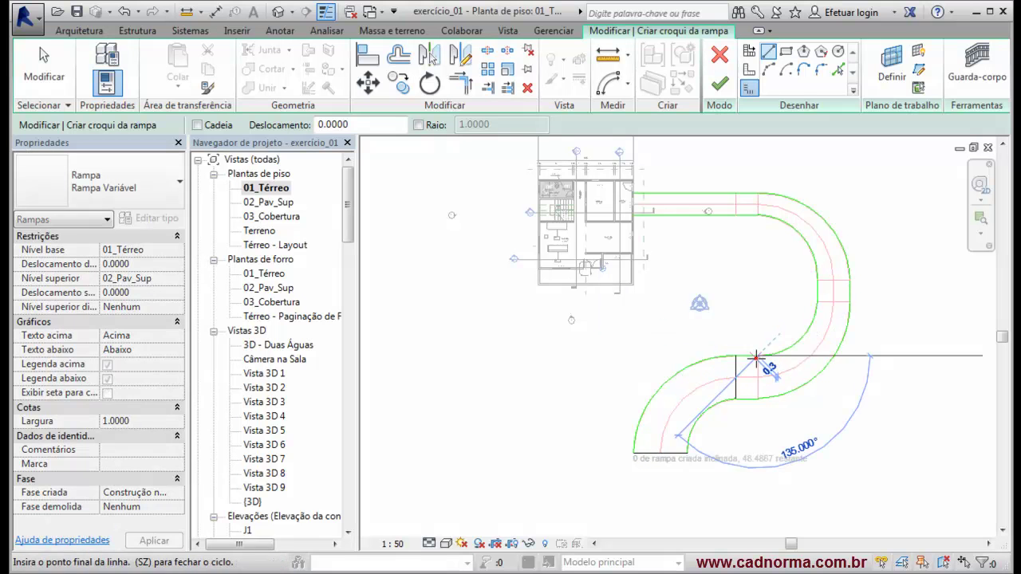
{"action": "left_click", "coordinate": [757, 398]}
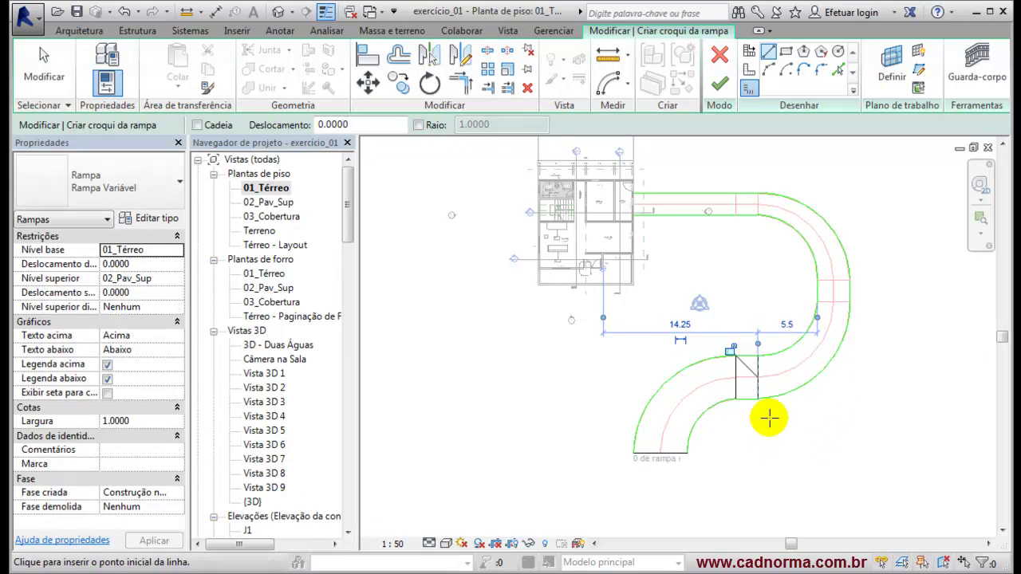
Step: Draw riser lines across both ends of the middle landing on the ramp's large curve
{"action": "left_click", "coordinate": [817, 302]}
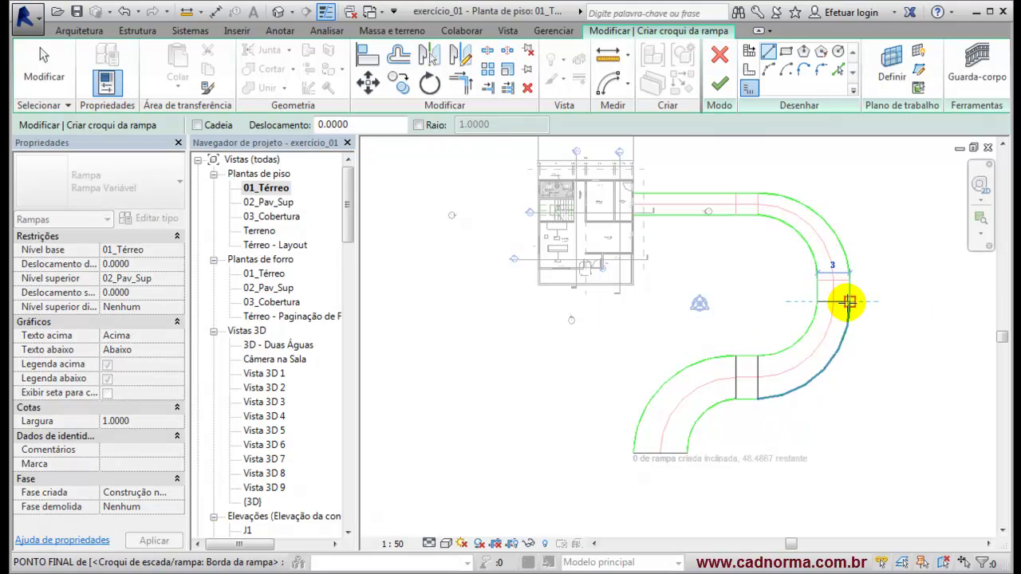
{"action": "left_click", "coordinate": [839, 296]}
{"action": "left_click", "coordinate": [817, 281]}
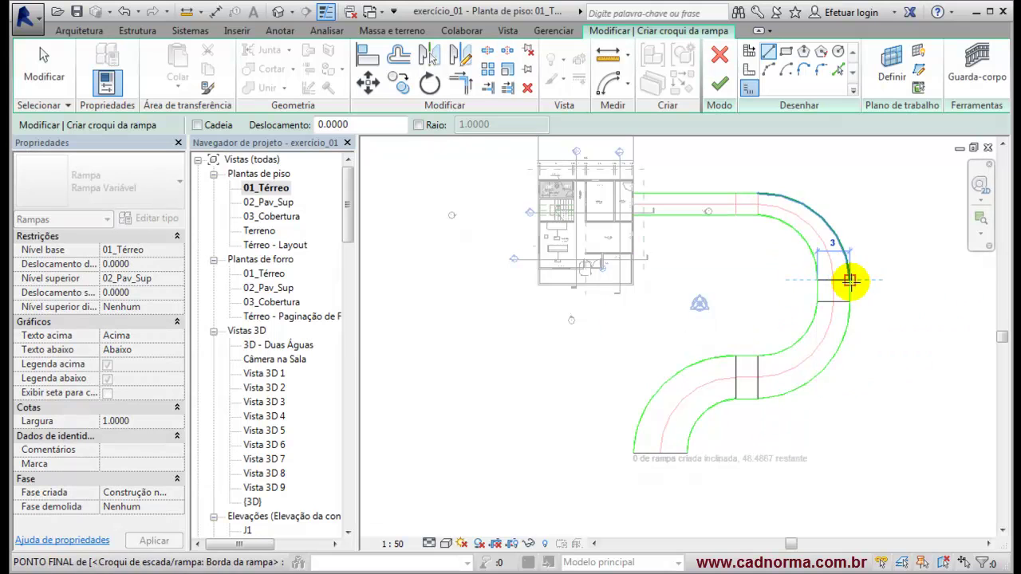
{"action": "left_click", "coordinate": [850, 281]}
Step: Draw riser lines across both ends of the upper landing, where the curve meets the straight stretch
{"action": "left_click", "coordinate": [758, 216]}
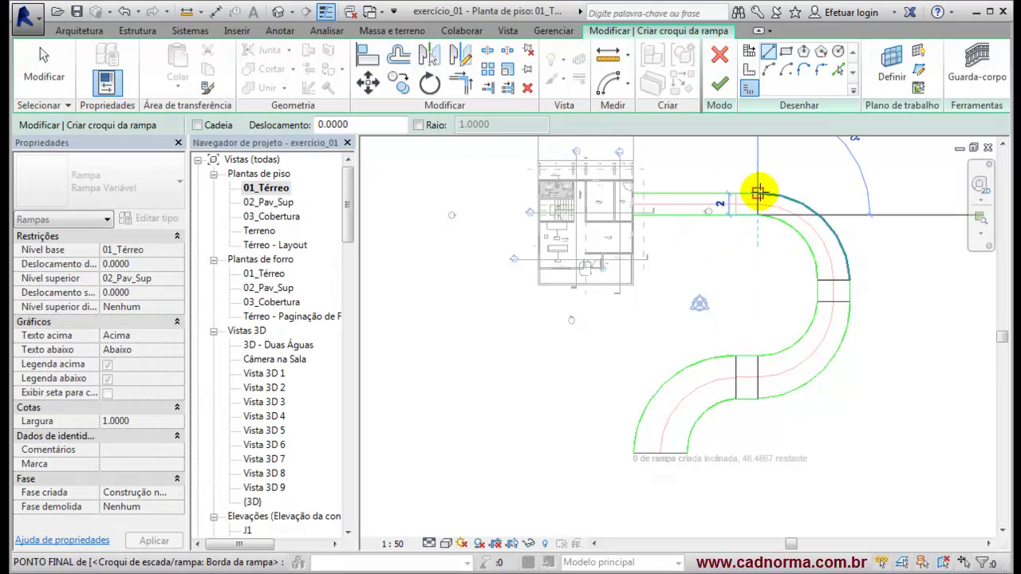
{"action": "left_click", "coordinate": [757, 193]}
{"action": "left_click", "coordinate": [757, 193]}
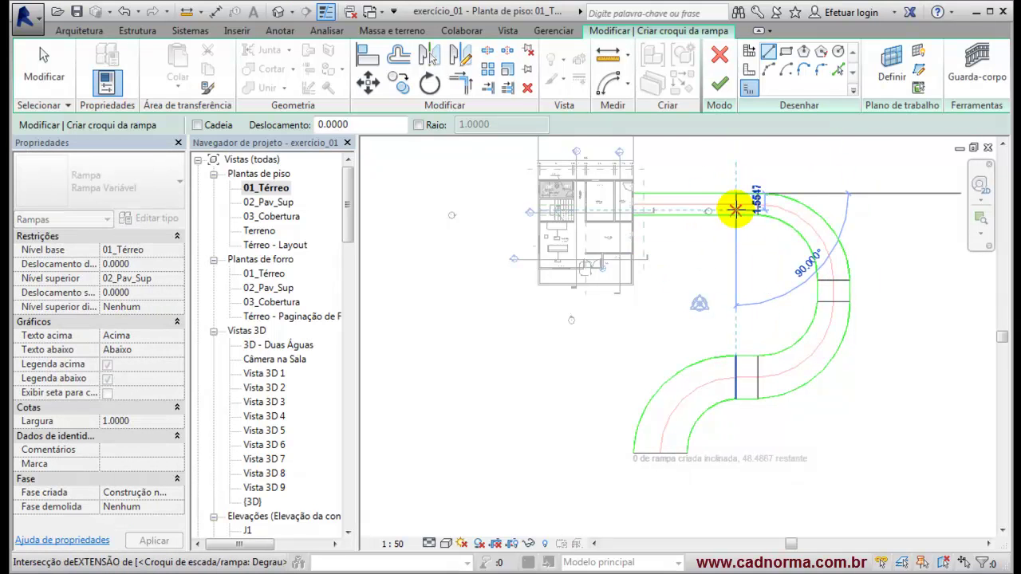
{"action": "left_click", "coordinate": [735, 214]}
Step: Draw the closing riser line across the ramp's upper end at the house wall
{"action": "scroll", "coordinate": [630, 212], "scroll_direction": "up", "scroll_amount": 3}
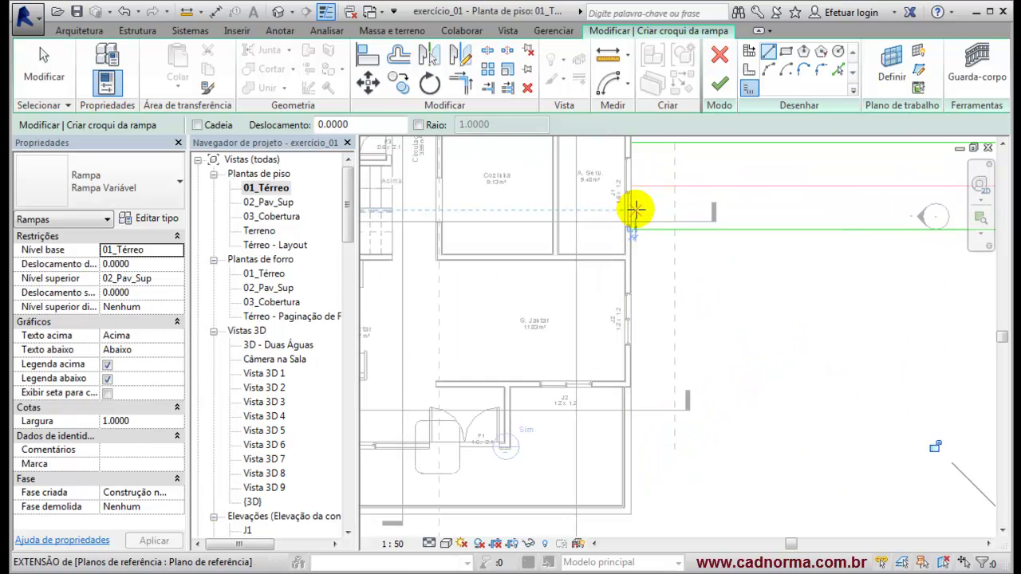
{"action": "left_click", "coordinate": [645, 227]}
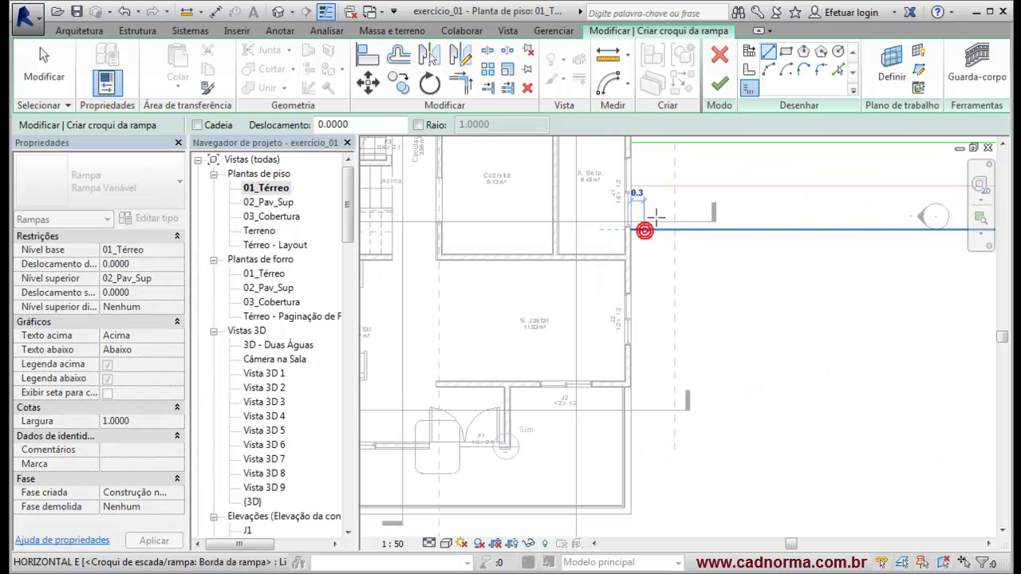
{"action": "middle_click_drag", "start_coordinate": [672, 199], "coordinate": [654, 240]}
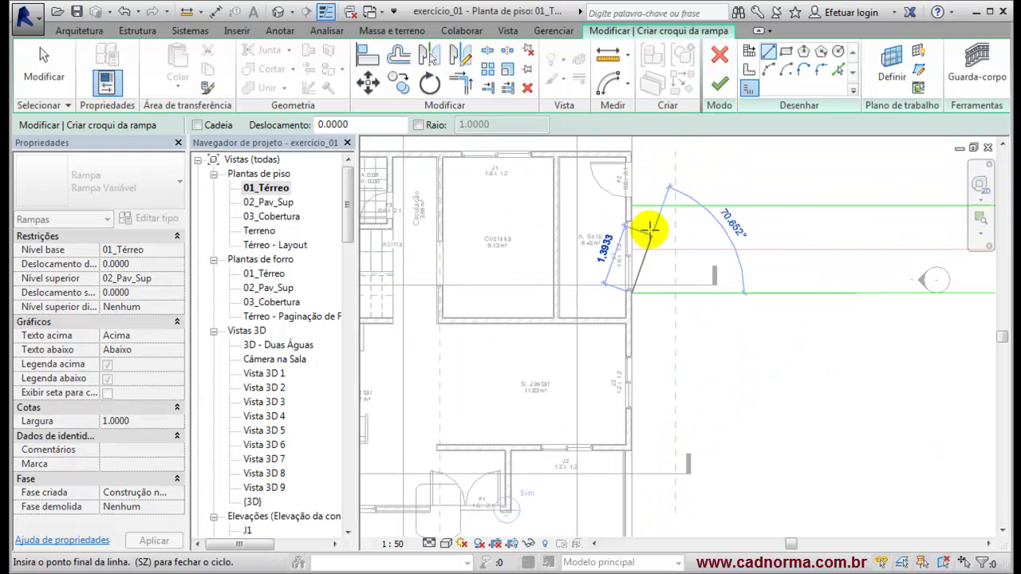
{"action": "left_click", "coordinate": [645, 206]}
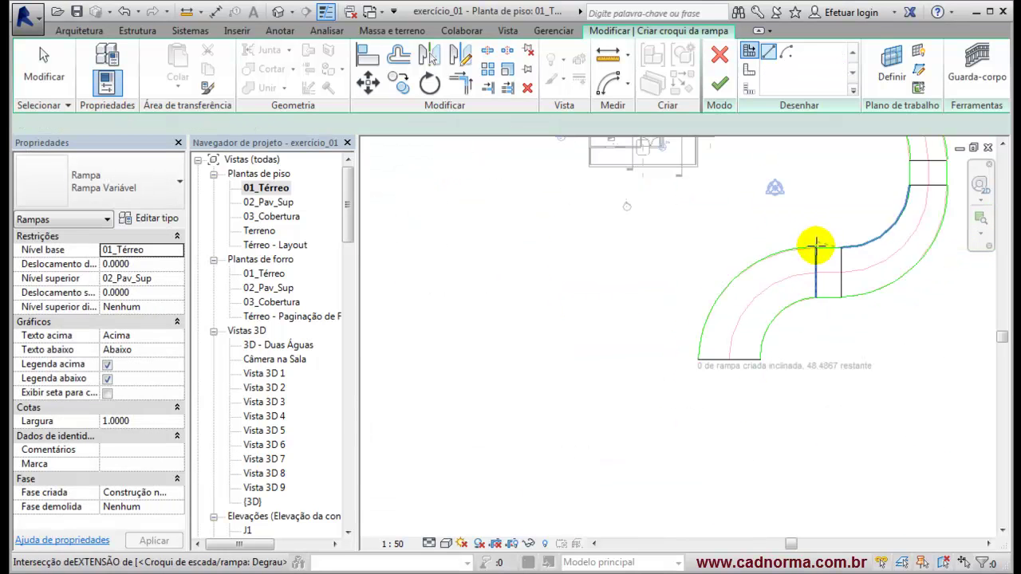
Step: Finish the ramp sketch, dismiss the warning and view the ramp beside the house in 3D
{"action": "scroll", "coordinate": [815, 382], "scroll_direction": "up", "scroll_amount": 3}
{"action": "scroll", "coordinate": [798, 386], "scroll_direction": "up", "scroll_amount": 2}
{"action": "scroll", "coordinate": [774, 389], "scroll_direction": "down", "scroll_amount": 2}
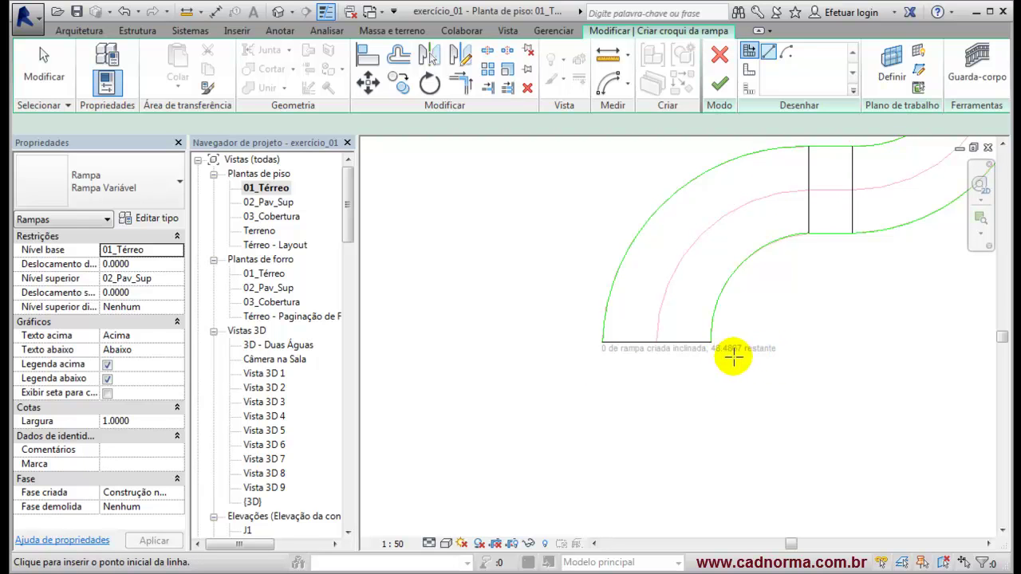
{"action": "scroll", "coordinate": [780, 357], "scroll_direction": "down", "scroll_amount": 4}
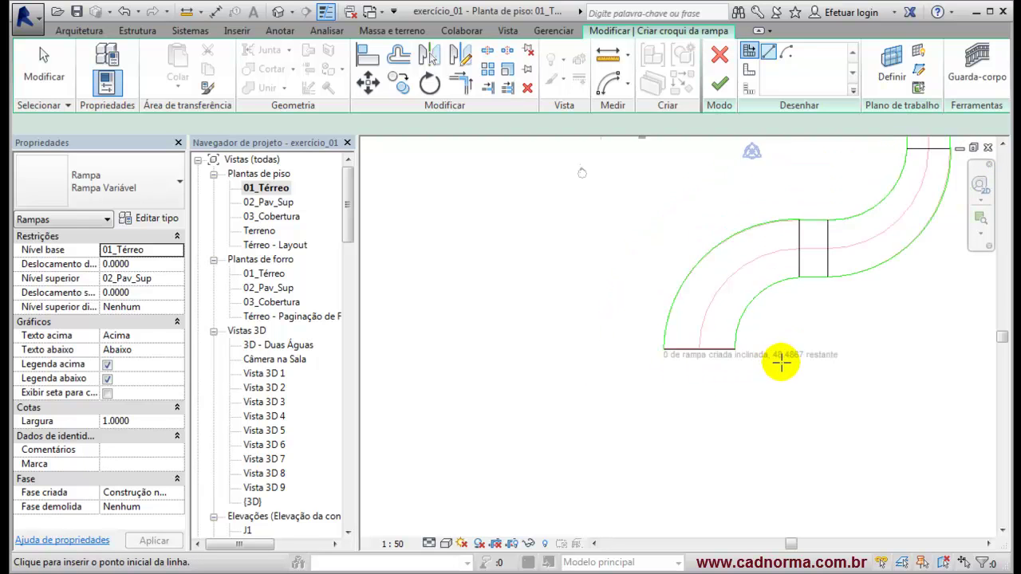
{"action": "left_click", "coordinate": [720, 84]}
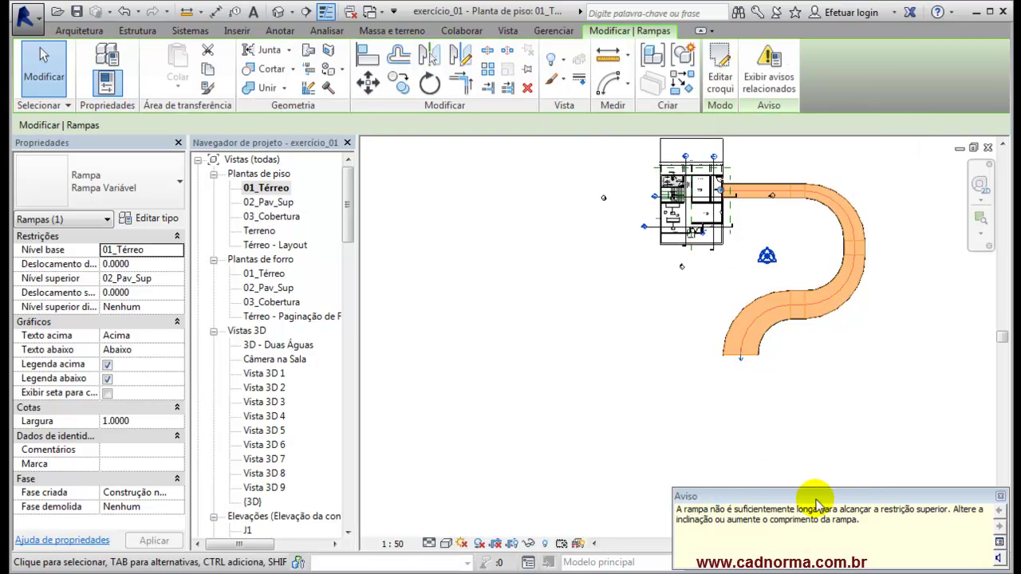
{"action": "left_click", "coordinate": [1001, 499]}
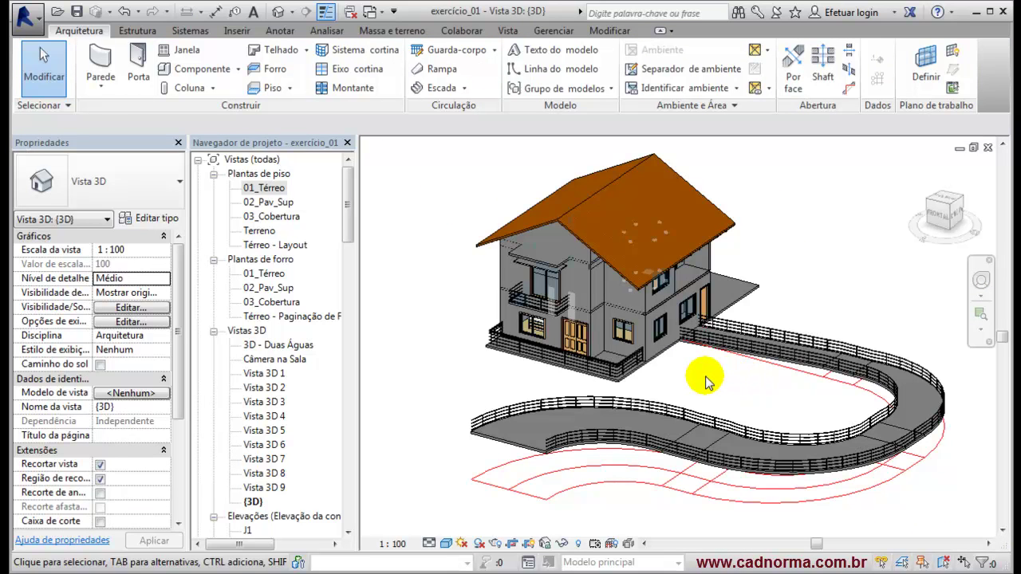
{"action": "scroll", "coordinate": [696, 368], "scroll_direction": "up", "scroll_amount": 2}
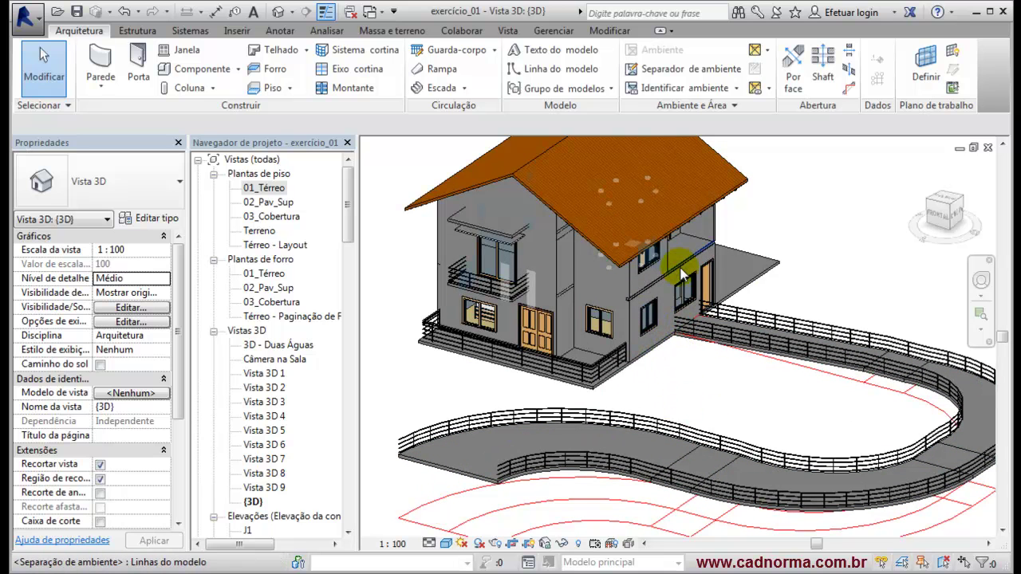
Step: Flip the ramp's upward direction in the 01_Térreo plan, resolving the error by deleting the M_Balaústre - Redondo : 25 mm type
{"action": "left_click", "coordinate": [266, 189]}
{"action": "double_click", "coordinate": [266, 192]}
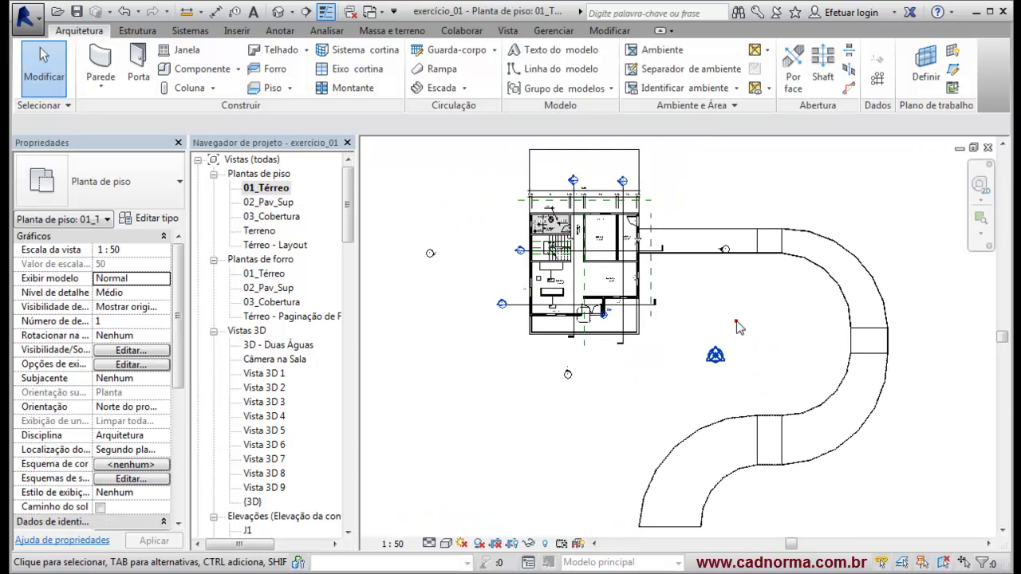
{"action": "left_click", "coordinate": [780, 444]}
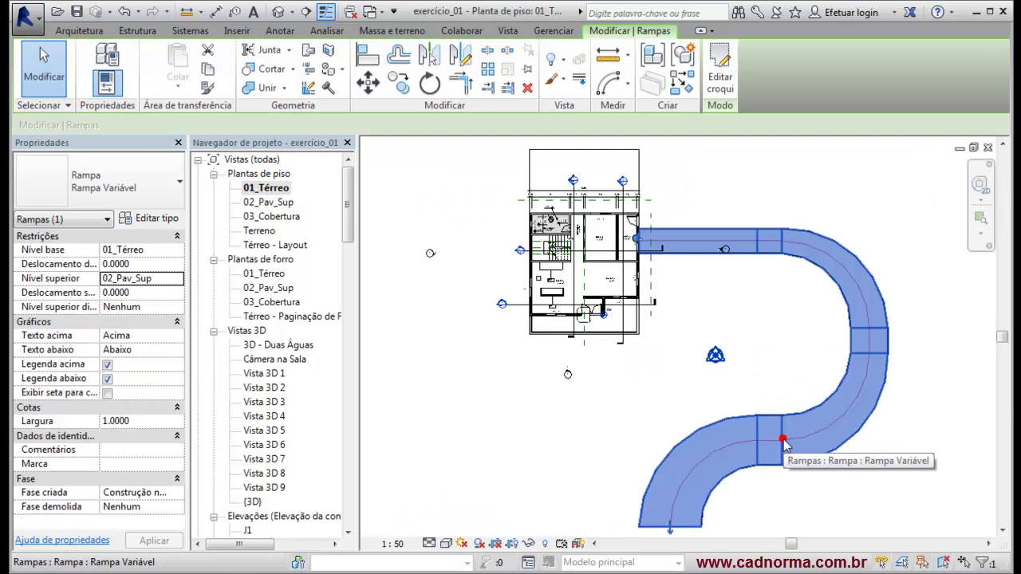
{"action": "left_click", "coordinate": [670, 531]}
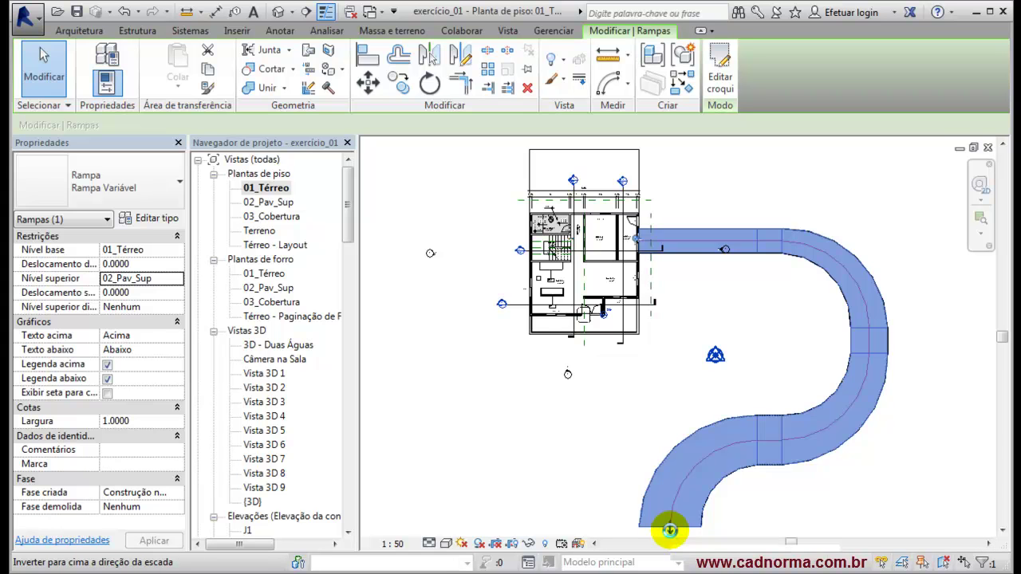
{"action": "left_click", "coordinate": [670, 531]}
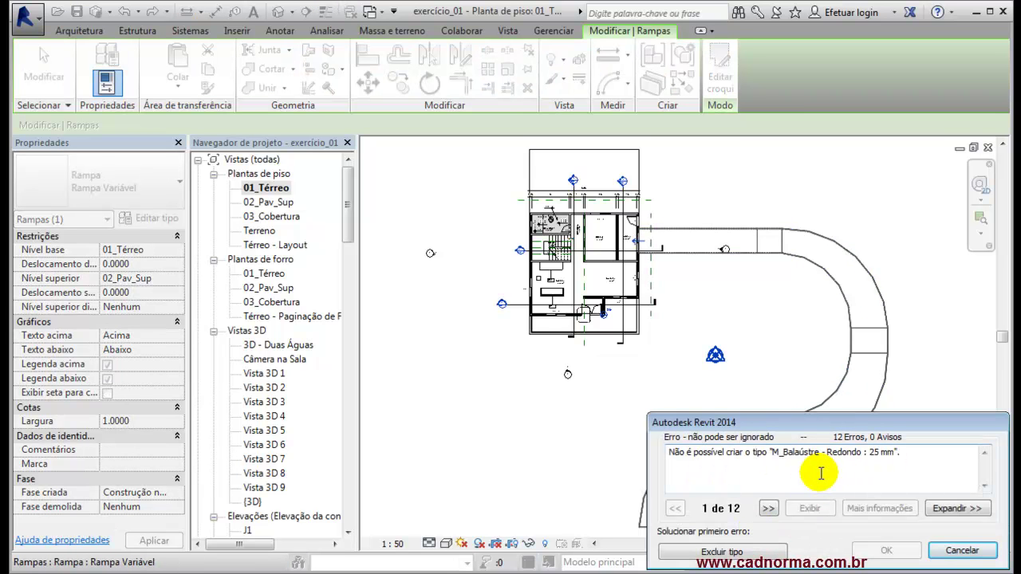
{"action": "left_click", "coordinate": [737, 552]}
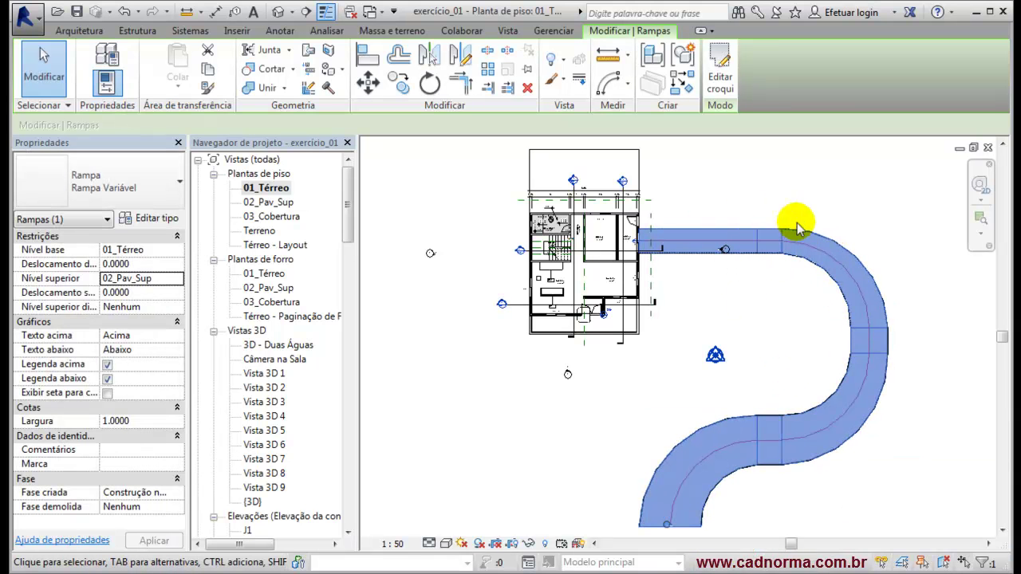
Step: Examine in the 3D view how the ramp's upper end meets the upper floor at the house wall
{"action": "left_click", "coordinate": [797, 300]}
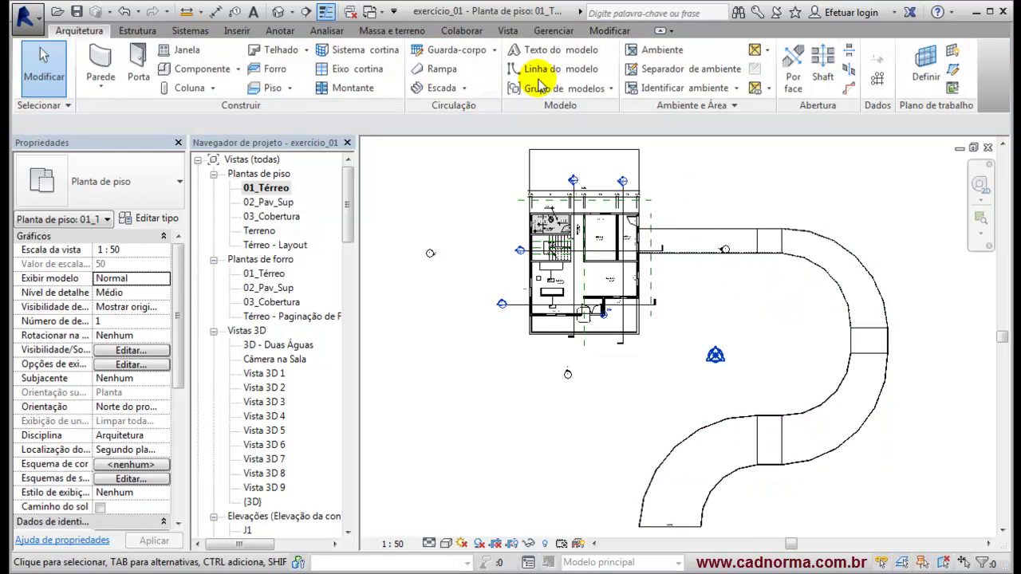
{"action": "left_click", "coordinate": [279, 12]}
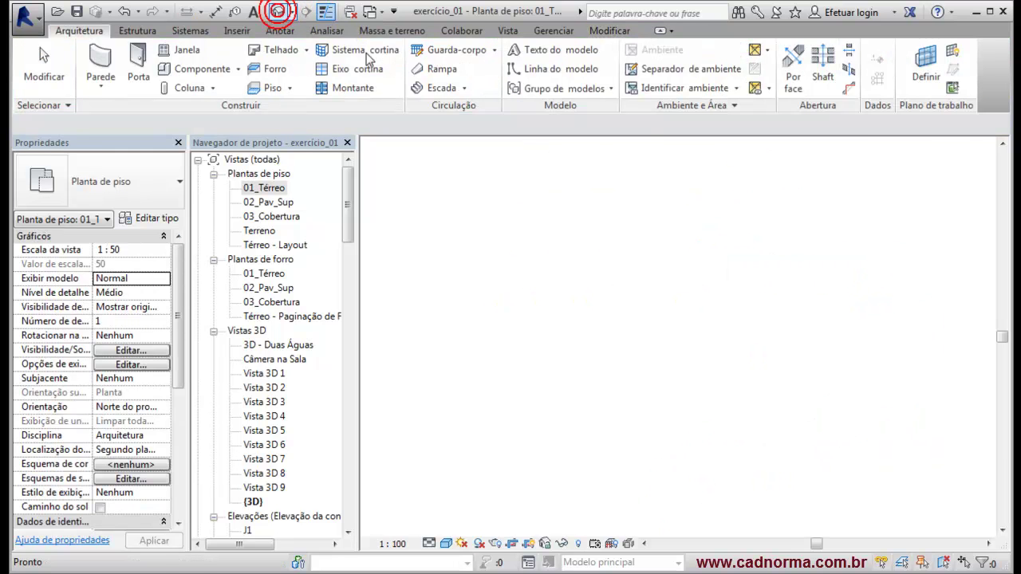
{"action": "middle_click_drag", "start_coordinate": [710, 391], "coordinate": [701, 369]}
{"action": "scroll", "coordinate": [666, 251], "scroll_direction": "up", "scroll_amount": 1}
{"action": "scroll", "coordinate": [667, 252], "scroll_direction": "up", "scroll_amount": 3}
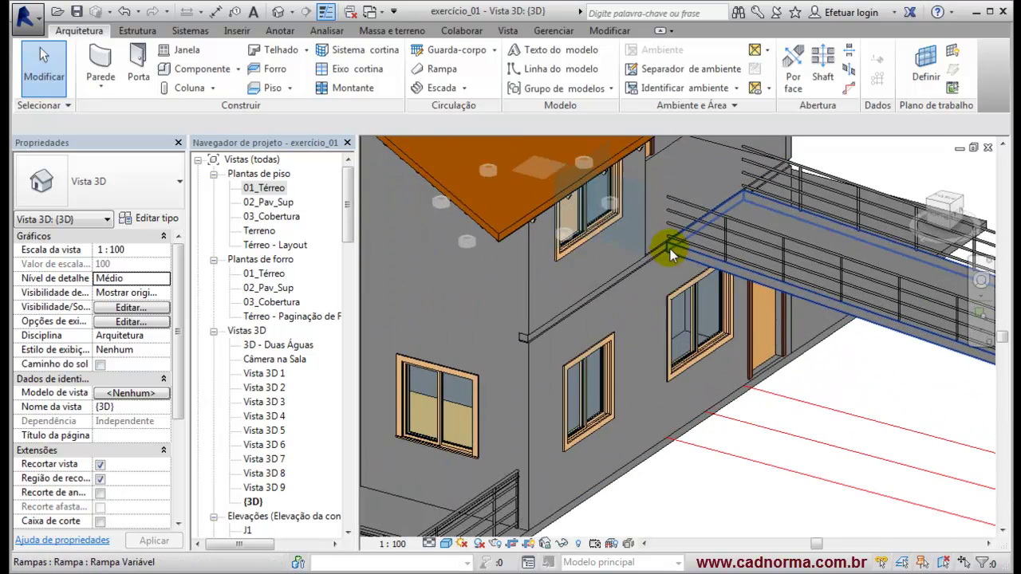
{"action": "scroll", "coordinate": [668, 263], "scroll_direction": "up", "scroll_amount": 4}
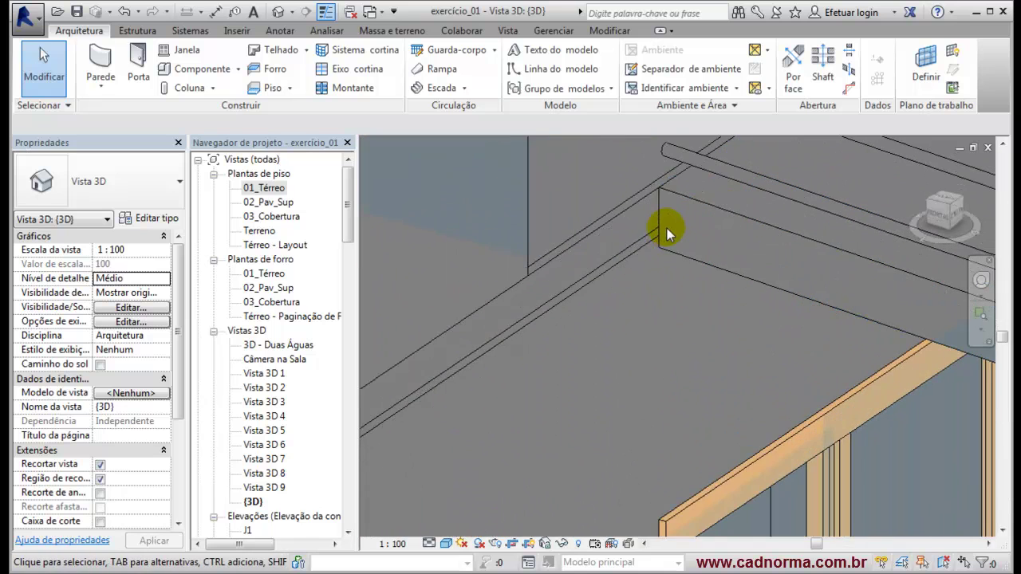
{"action": "scroll", "coordinate": [661, 238], "scroll_direction": "down", "scroll_amount": 4}
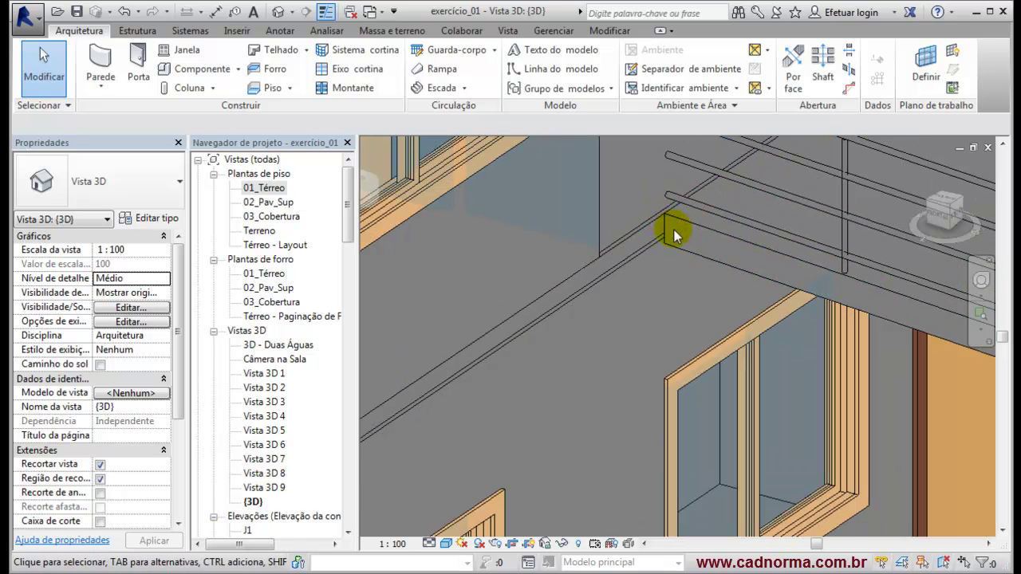
{"action": "scroll", "coordinate": [669, 209], "scroll_direction": "down", "scroll_amount": 2}
{"action": "scroll", "coordinate": [670, 206], "scroll_direction": "down", "scroll_amount": 5}
{"action": "mouse_move", "coordinate": [706, 296]}
{"action": "middle_mouse_down"}
{"action": "mouse_move", "coordinate": [731, 308]}
{"action": "mouse_move", "coordinate": [708, 300]}
{"action": "middle_mouse_up"}
Step: Set the maximum ramp slope (1/x) of the Rampa Variável type to 12 and check the ramp's upper end at the house wall
{"action": "left_click", "coordinate": [464, 415]}
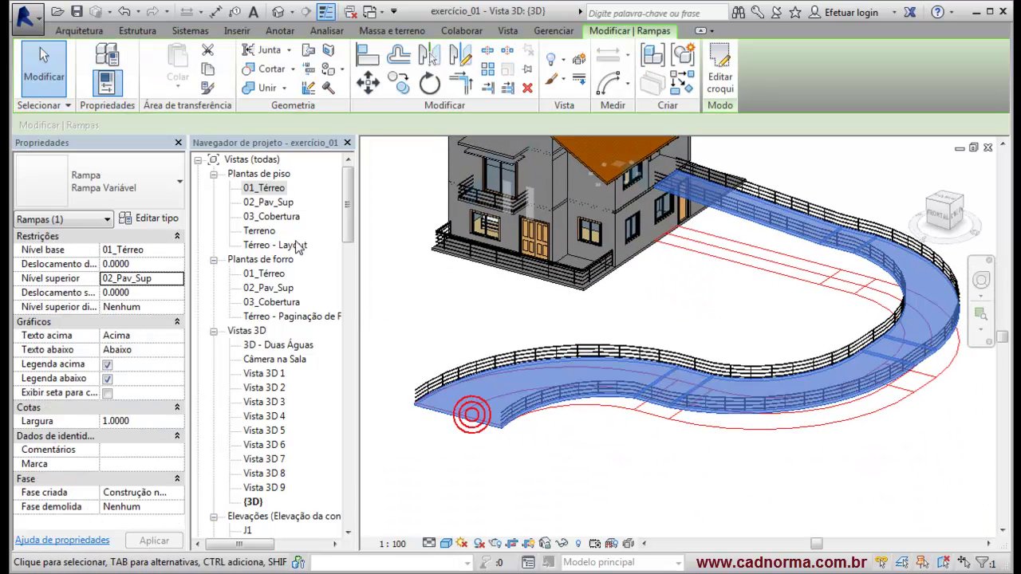
{"action": "left_click", "coordinate": [166, 218]}
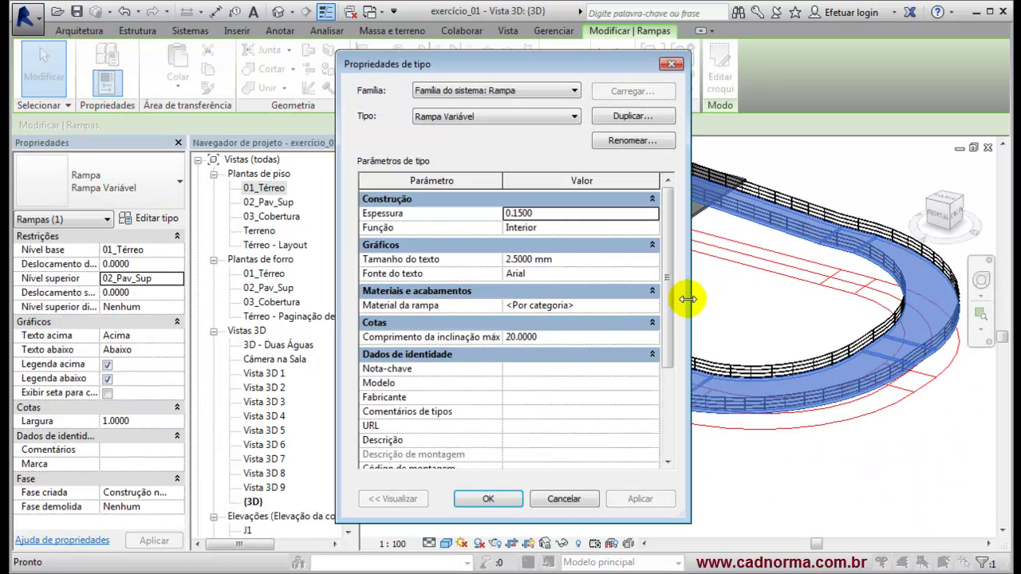
{"action": "left_click_drag", "start_coordinate": [668, 323], "coordinate": [664, 437]}
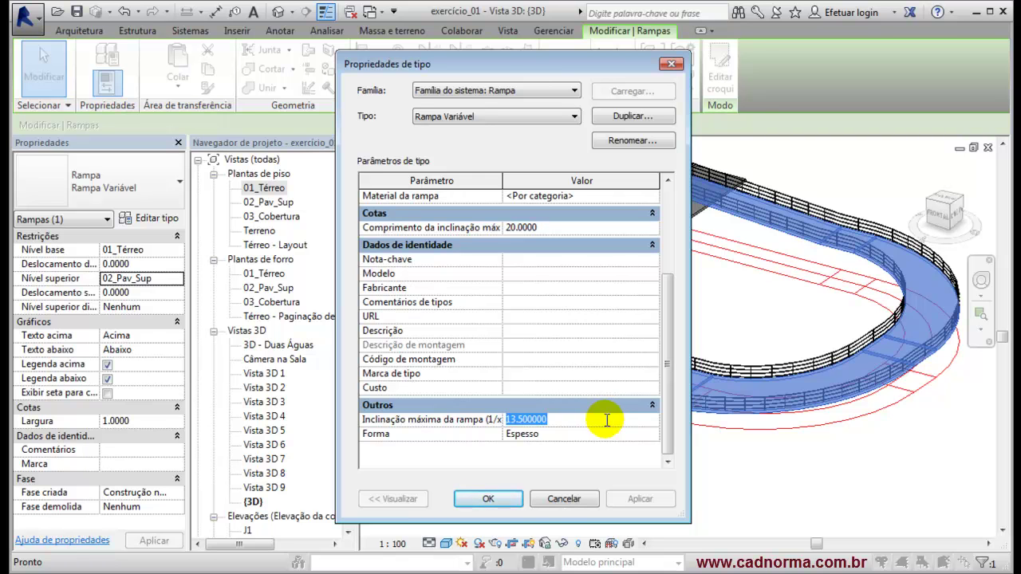
{"action": "left_click_drag", "start_coordinate": [543, 62], "coordinate": [406, 63]}
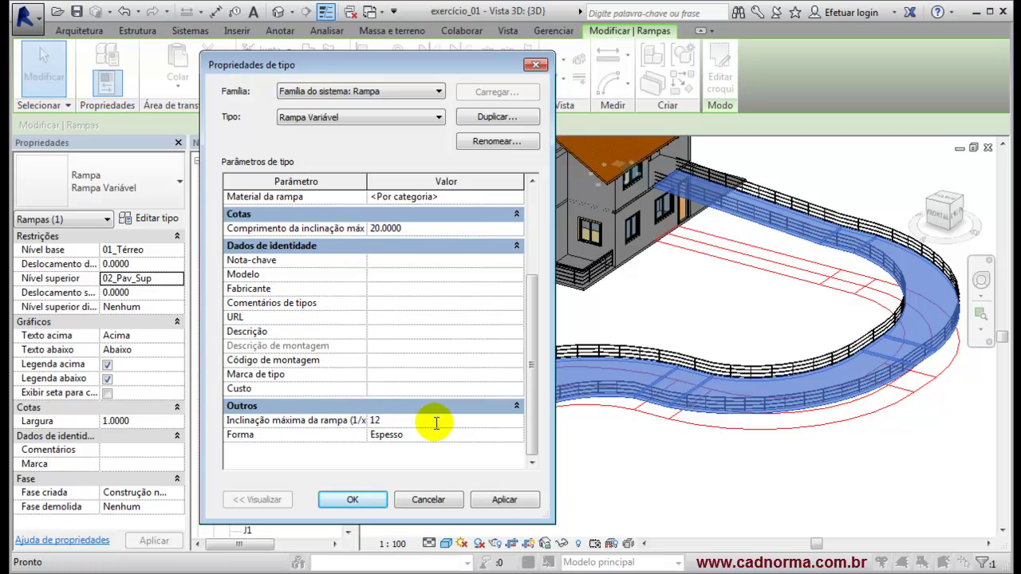
{"action": "left_click", "coordinate": [500, 500]}
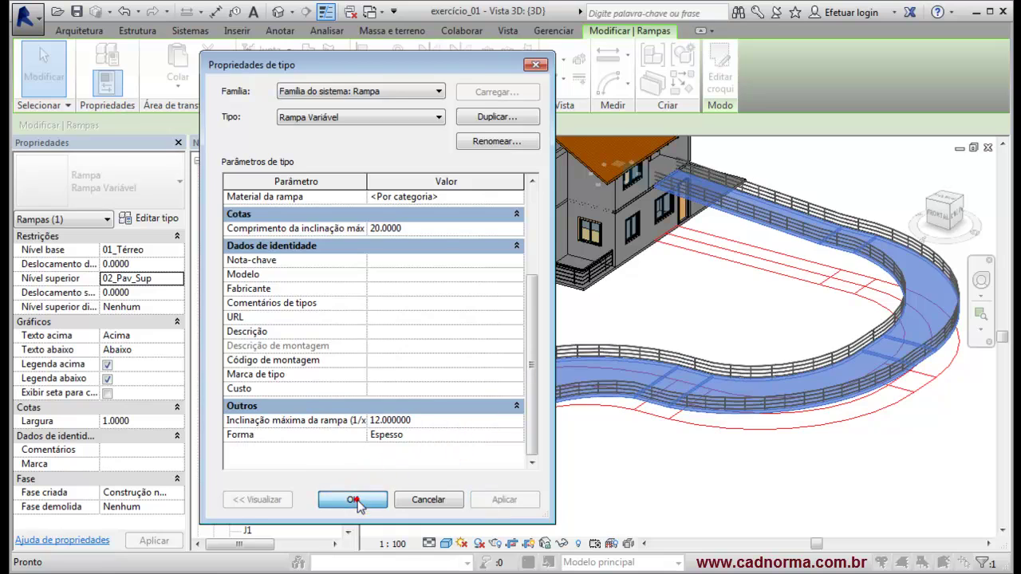
{"action": "left_click", "coordinate": [367, 495]}
{"action": "scroll", "coordinate": [716, 202], "scroll_direction": "up", "scroll_amount": 4}
{"action": "scroll", "coordinate": [702, 187], "scroll_direction": "up", "scroll_amount": 2}
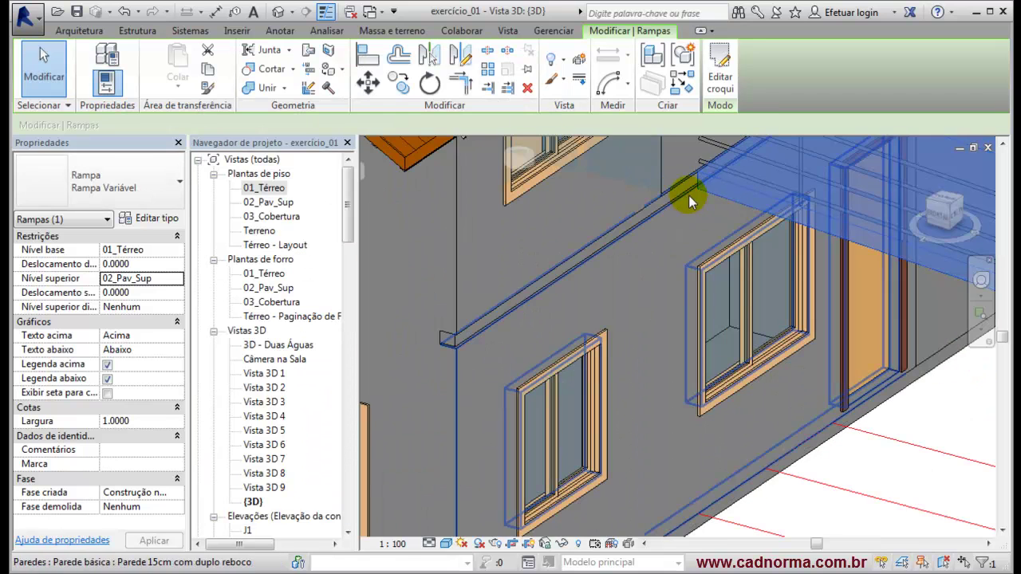
{"action": "scroll", "coordinate": [718, 192], "scroll_direction": "down", "scroll_amount": 6}
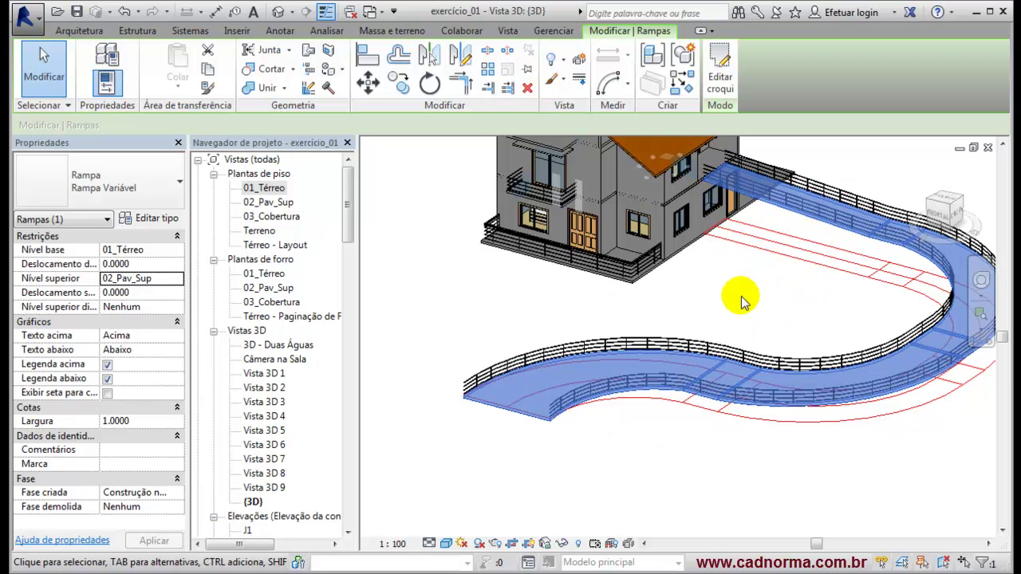
Step: Set the maximum ramp slope (1/x) of the Rampa Variável type to 16 and apply it
{"action": "left_click", "coordinate": [155, 219]}
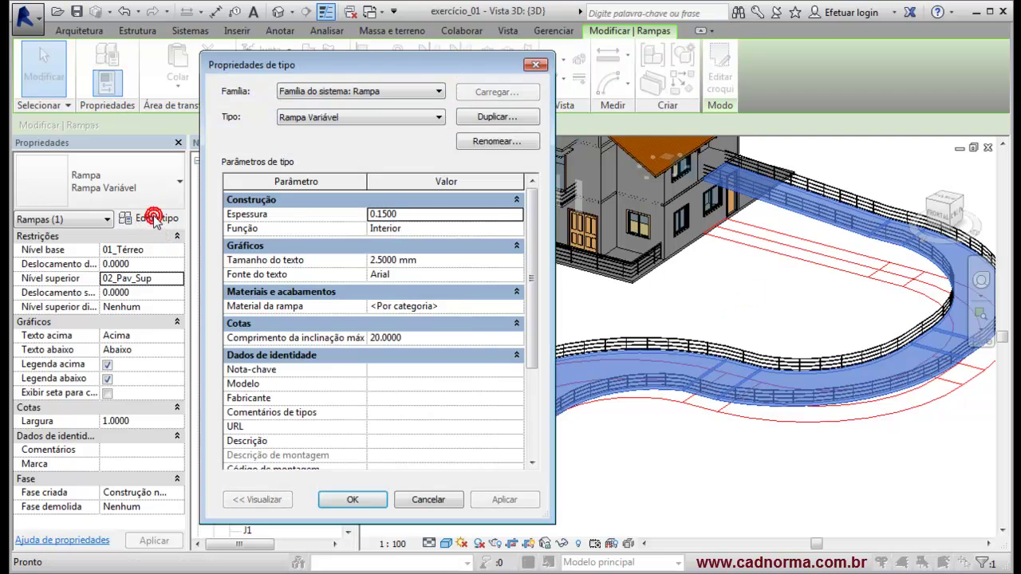
{"action": "left_click_drag", "start_coordinate": [528, 354], "coordinate": [532, 457]}
{"action": "left_click", "coordinate": [430, 416]}
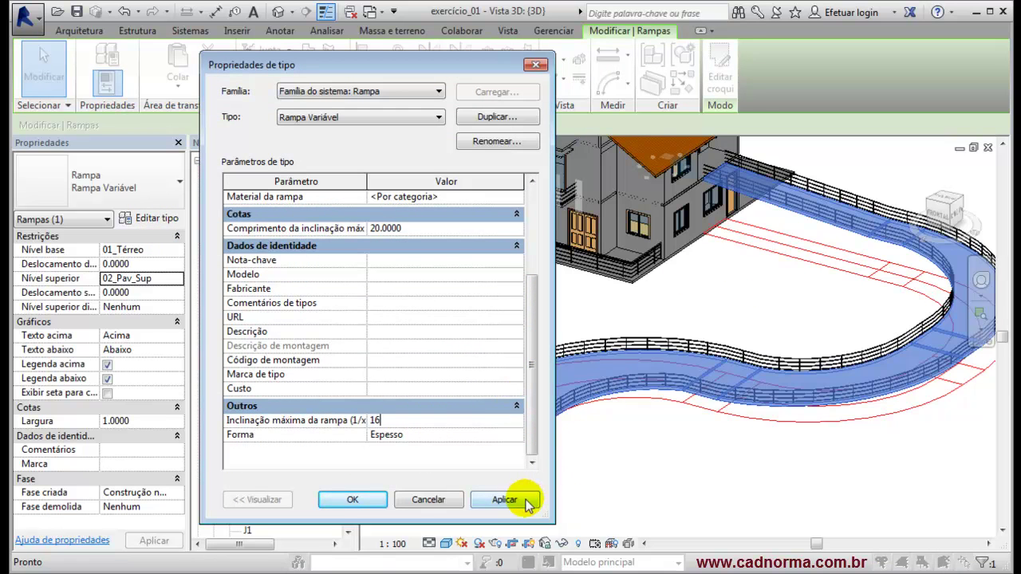
{"action": "left_click", "coordinate": [520, 499]}
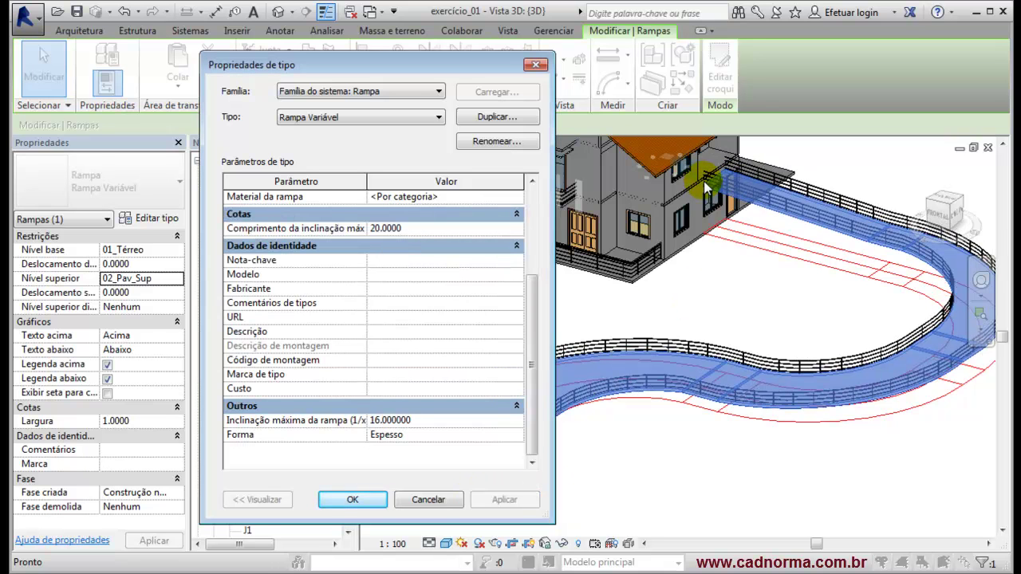
Step: Set the maximum ramp slope (1/x) of the Rampa Variável type to 5 and accept the type properties
{"action": "left_click", "coordinate": [460, 420]}
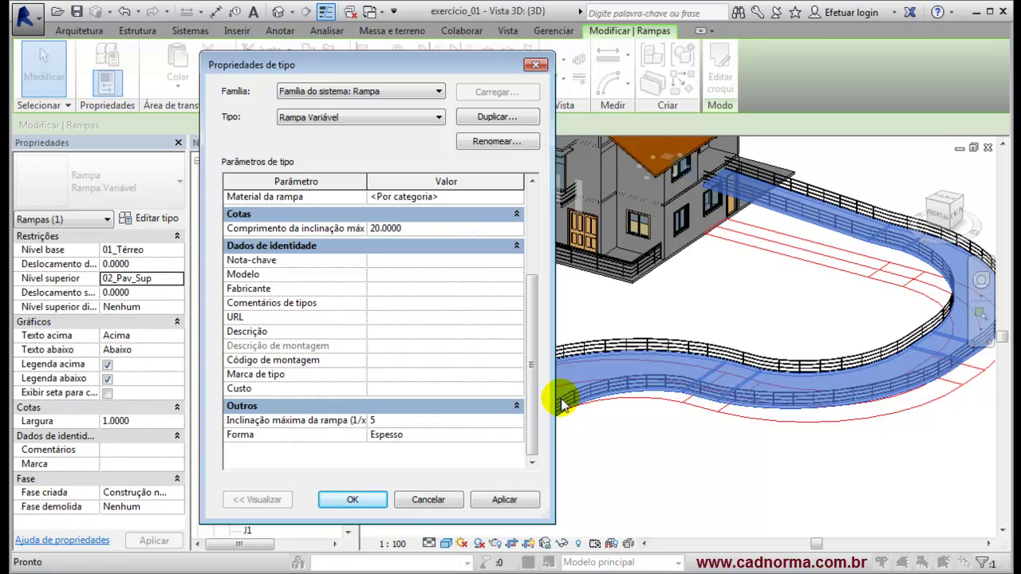
{"action": "left_click", "coordinate": [505, 499]}
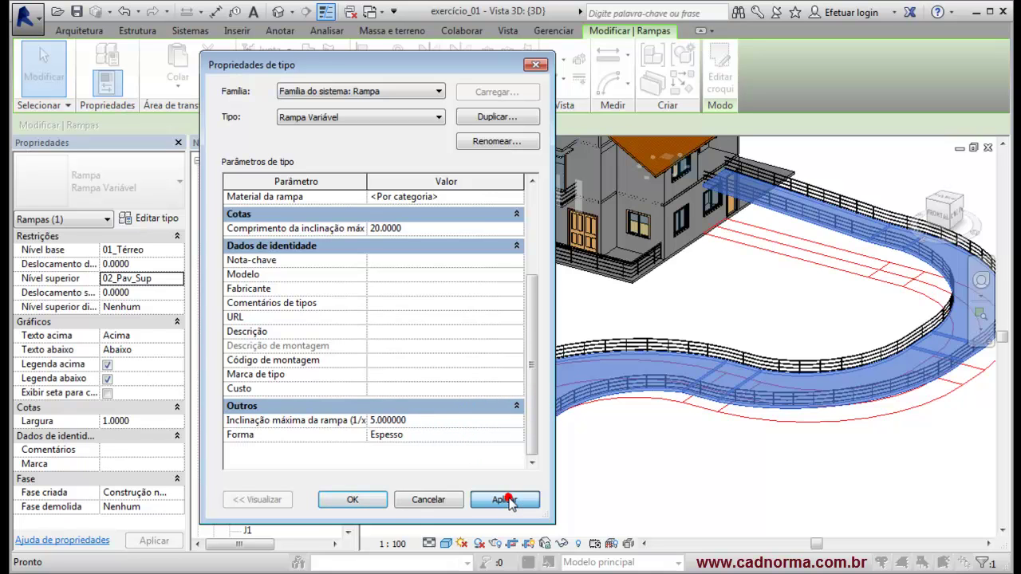
{"action": "left_click", "coordinate": [790, 308]}
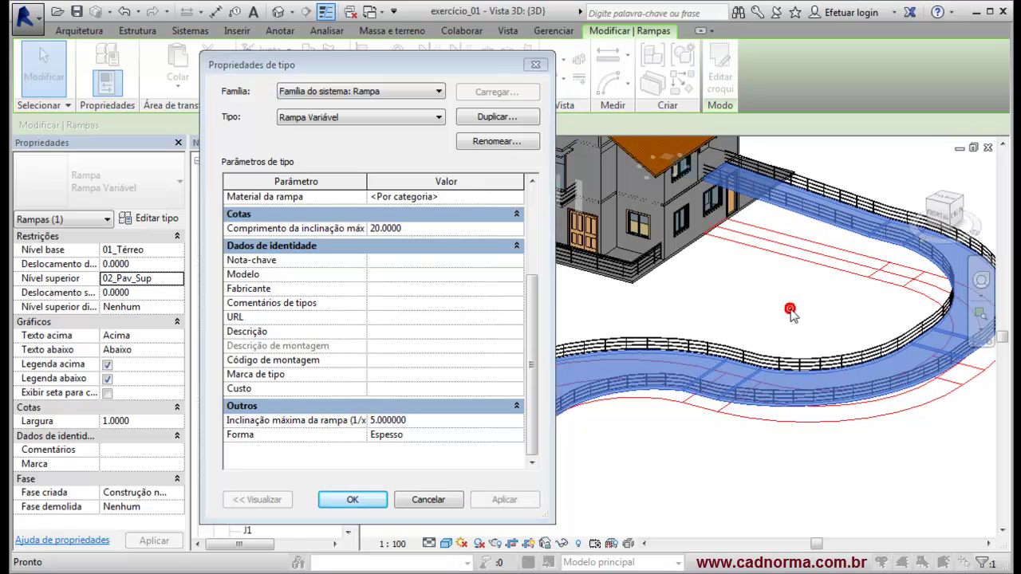
{"action": "left_click", "coordinate": [353, 500]}
Step: Examine the curved ramp in 3D, first where it meets the house wall and then as a whole from above
{"action": "left_click", "coordinate": [721, 289]}
{"action": "mouse_move", "coordinate": [720, 288]}
{"action": "middle_mouse_down", "text": "shift"}
{"action": "mouse_move", "coordinate": [774, 319]}
{"action": "mouse_move", "coordinate": [683, 234]}
{"action": "mouse_move", "coordinate": [772, 244]}
{"action": "mouse_move", "coordinate": [770, 230]}
{"action": "mouse_move", "coordinate": [721, 264]}
{"action": "mouse_move", "coordinate": [732, 291]}
{"action": "mouse_move", "coordinate": [722, 281]}
{"action": "middle_mouse_up", "text": "shift"}
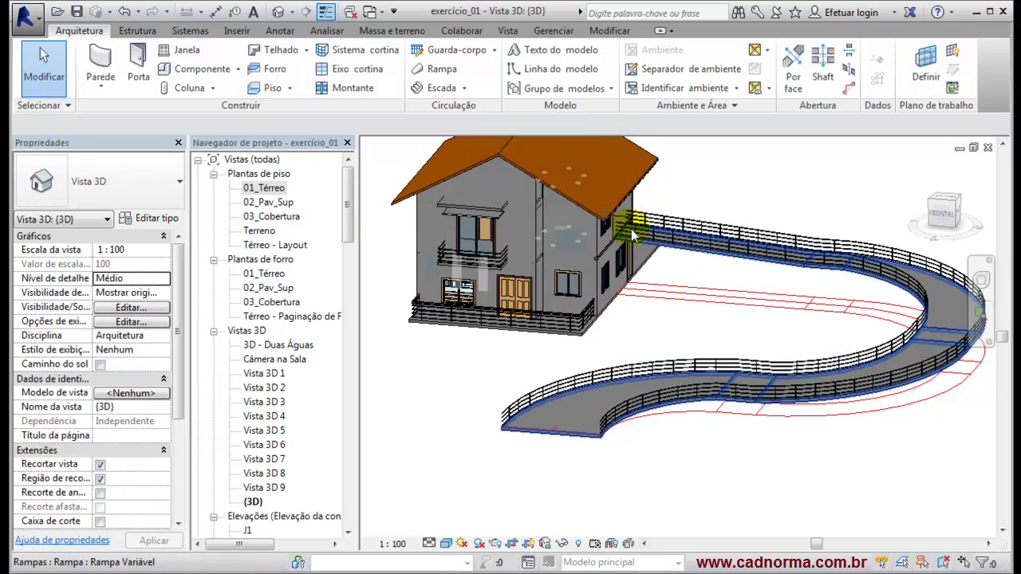
{"action": "scroll", "coordinate": [630, 236], "scroll_direction": "up", "scroll_amount": 4}
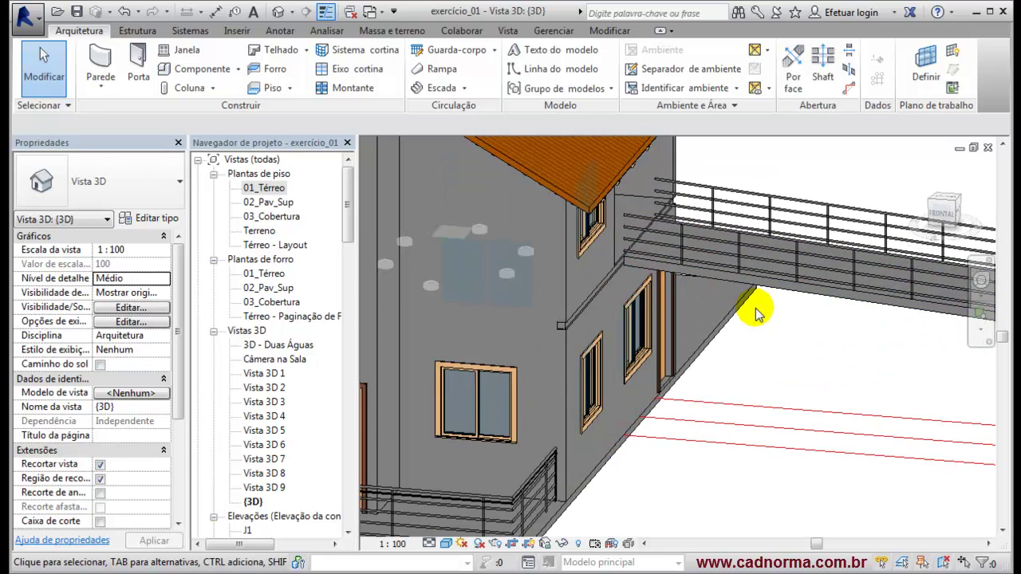
{"action": "scroll", "coordinate": [756, 315], "scroll_direction": "down", "scroll_amount": 2}
{"action": "scroll", "coordinate": [756, 316], "scroll_direction": "down", "scroll_amount": 3}
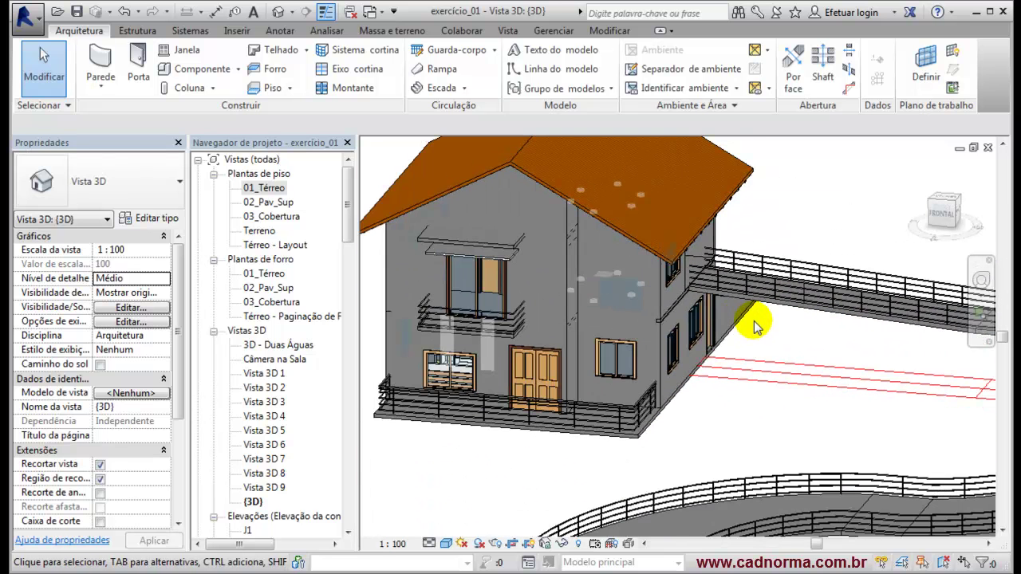
{"action": "middle_click_drag", "start_coordinate": [812, 343], "coordinate": [704, 296]}
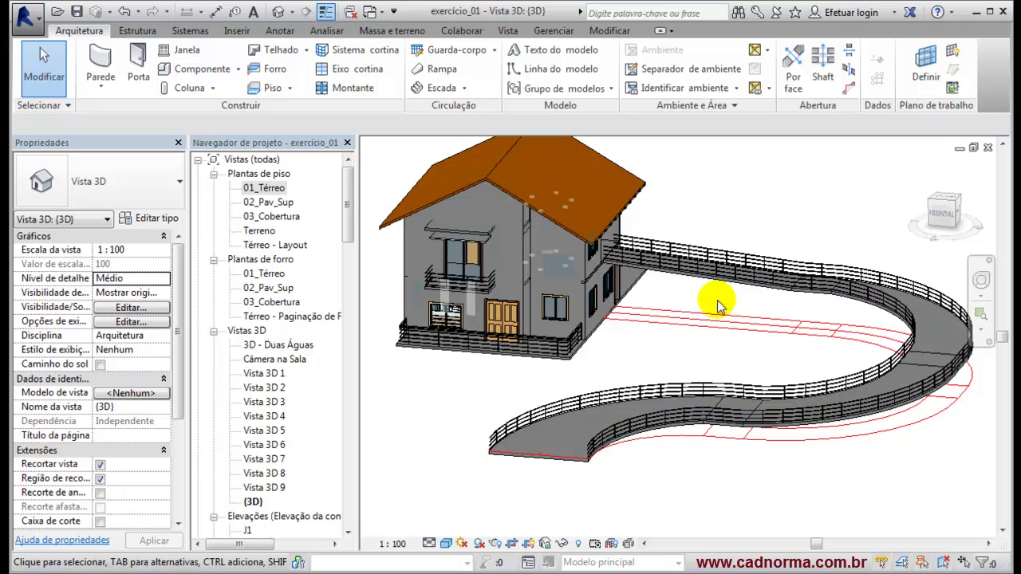
{"action": "middle_click_drag", "start_coordinate": [717, 303], "coordinate": [610, 362], "text": "shift"}
{"action": "scroll", "coordinate": [772, 327], "scroll_direction": "down", "scroll_amount": 3}
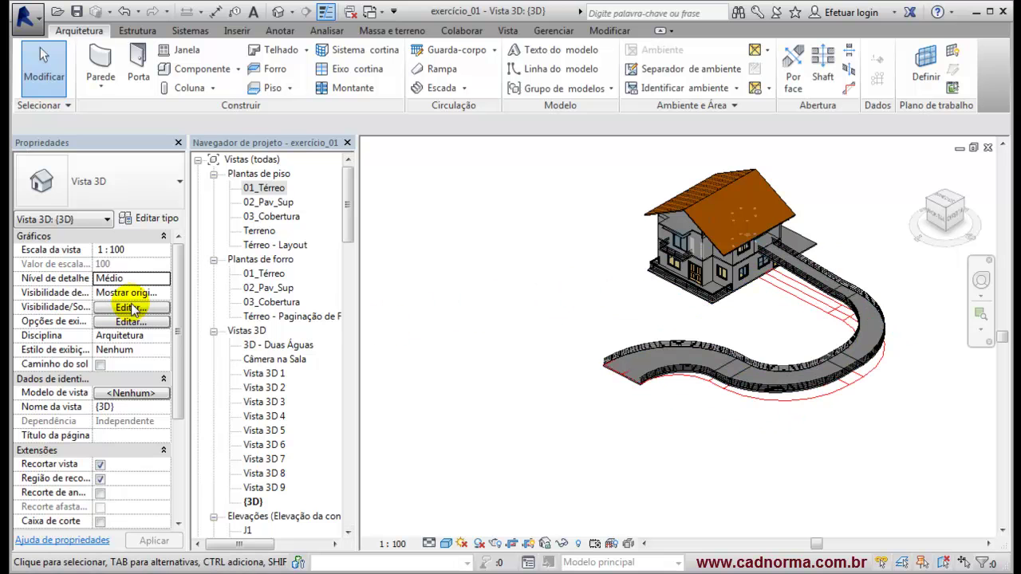
Step: Open the curved ramp's type properties and inspect its maximum slope parameter
{"action": "left_click", "coordinate": [621, 374]}
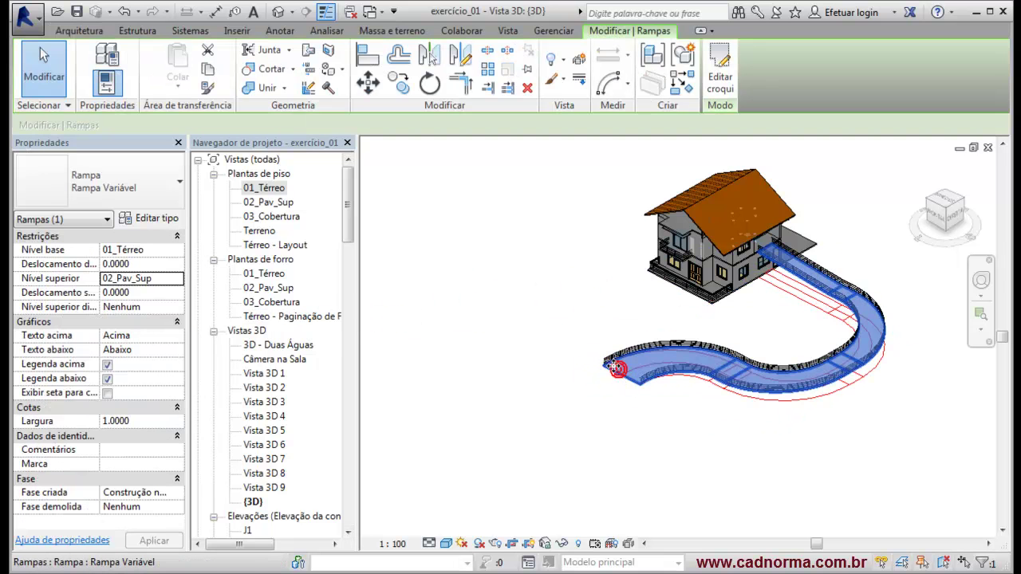
{"action": "left_click", "coordinate": [135, 249]}
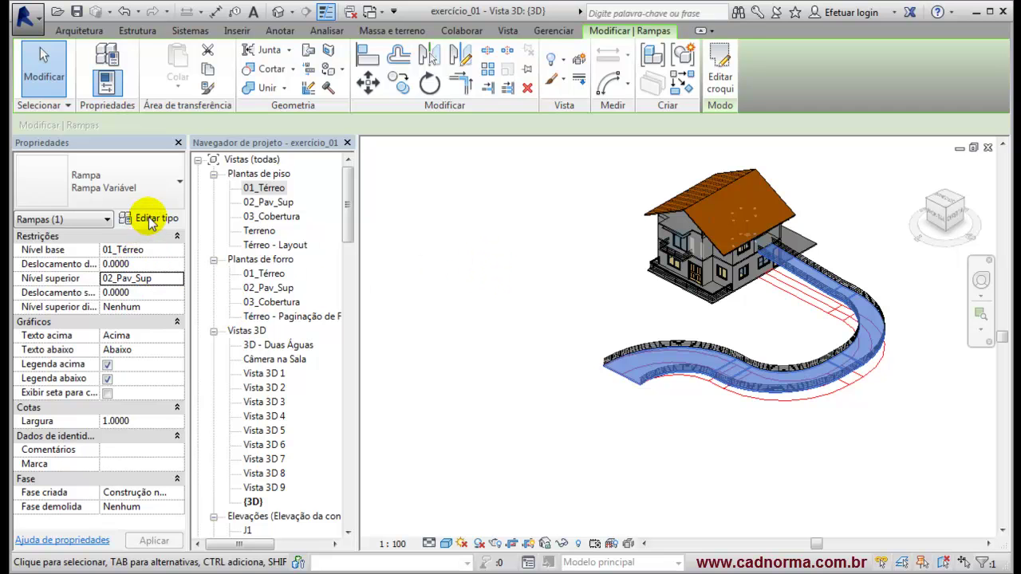
{"action": "left_click", "coordinate": [150, 221]}
{"action": "left_click_drag", "start_coordinate": [528, 272], "coordinate": [533, 399]}
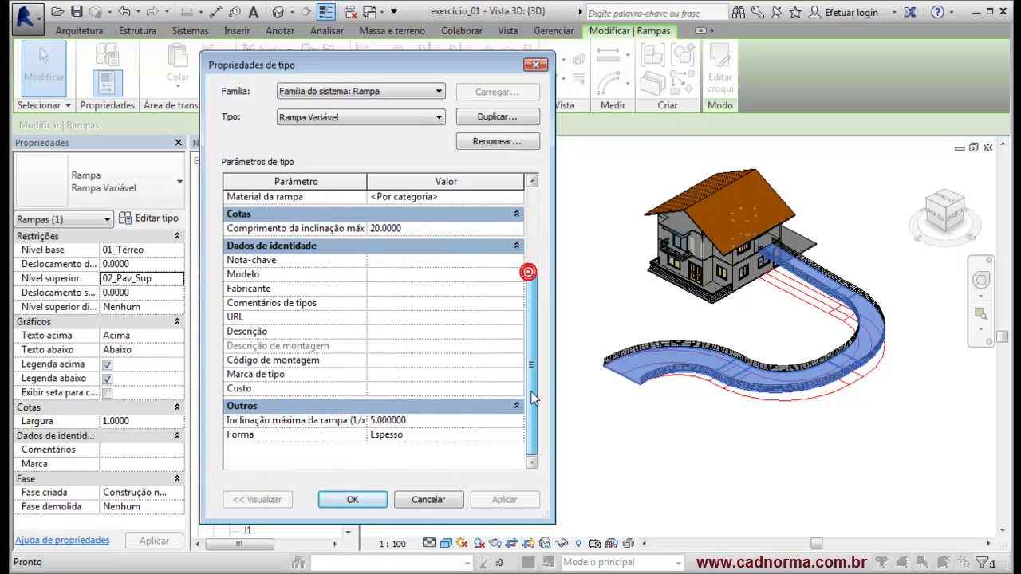
{"action": "left_click", "coordinate": [427, 419]}
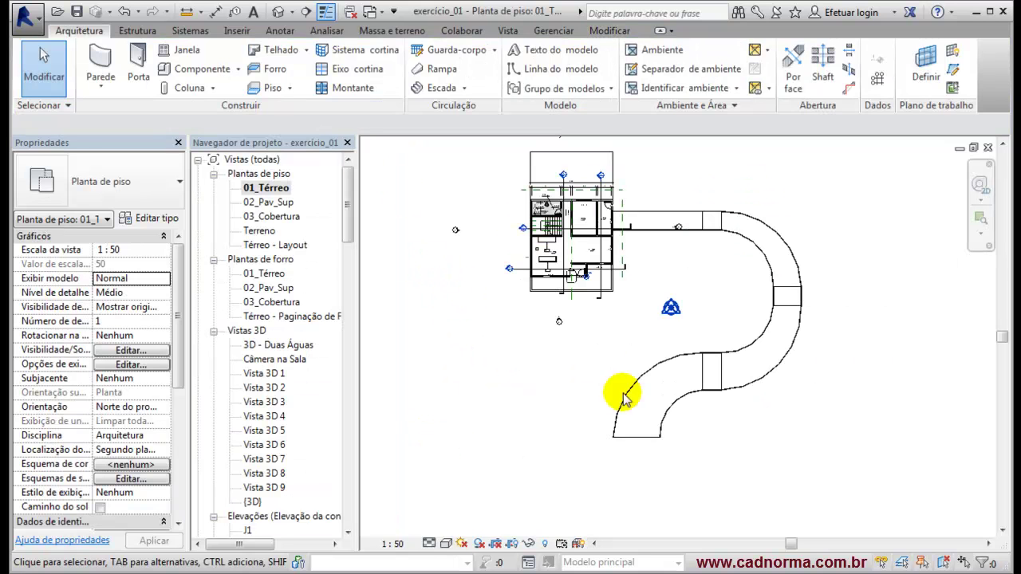
Step: Start a new ramp in the 01_Térreo plan and set the Rampa Variável type's maximum incline length to 100
{"action": "left_click", "coordinate": [432, 71]}
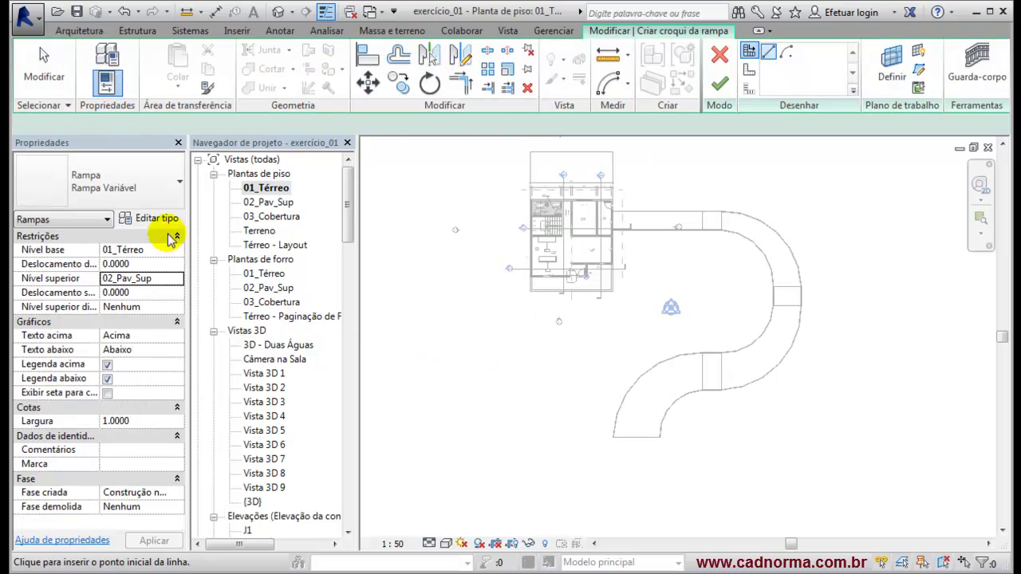
{"action": "left_click", "coordinate": [157, 219]}
{"action": "left_click", "coordinate": [429, 338]}
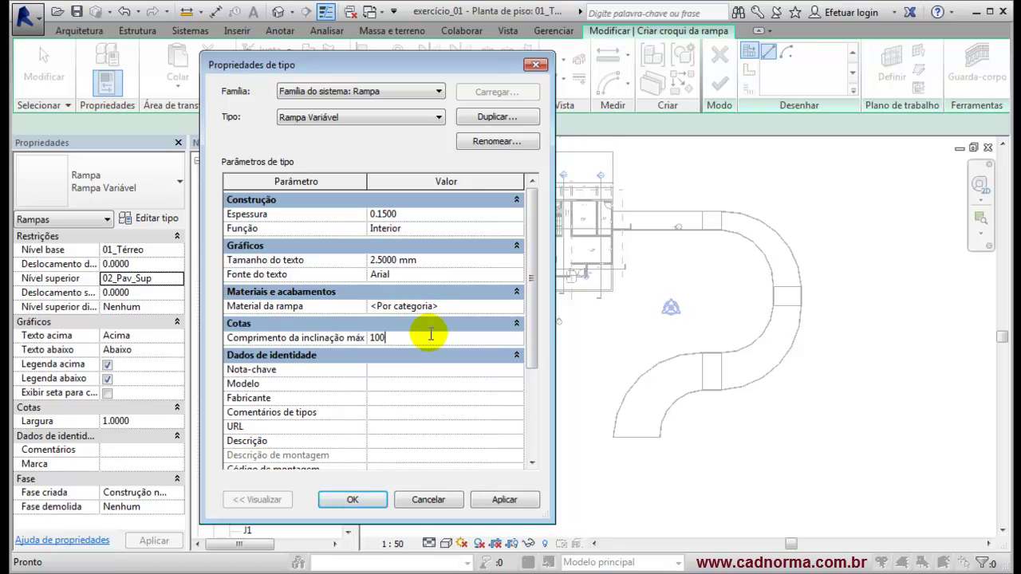
{"action": "left_click", "coordinate": [514, 502]}
{"action": "left_click", "coordinate": [355, 499]}
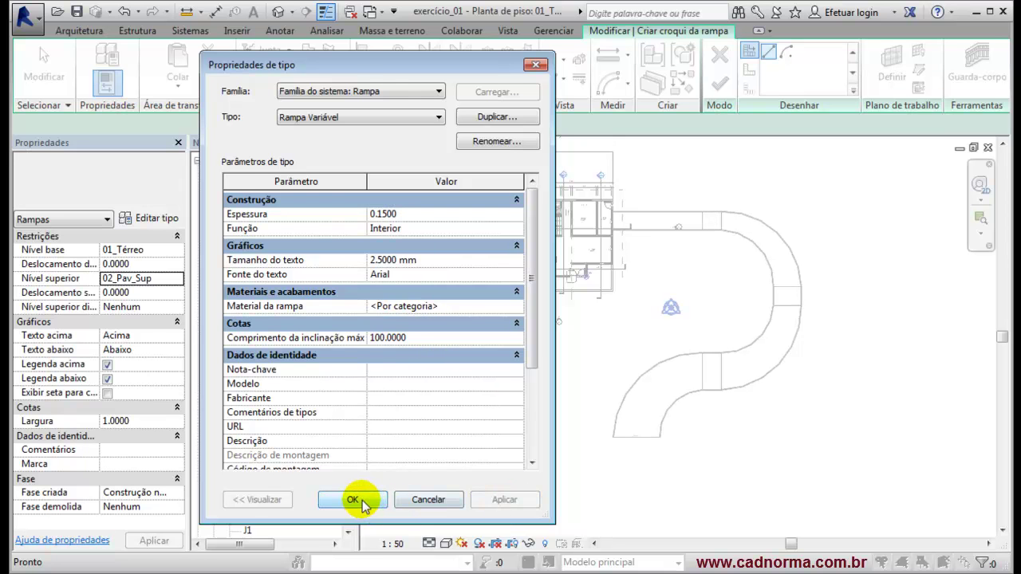
Step: Draw a straight horizontal ramp run about 15 m long in the free area below the curved ramp
{"action": "left_click", "coordinate": [476, 490]}
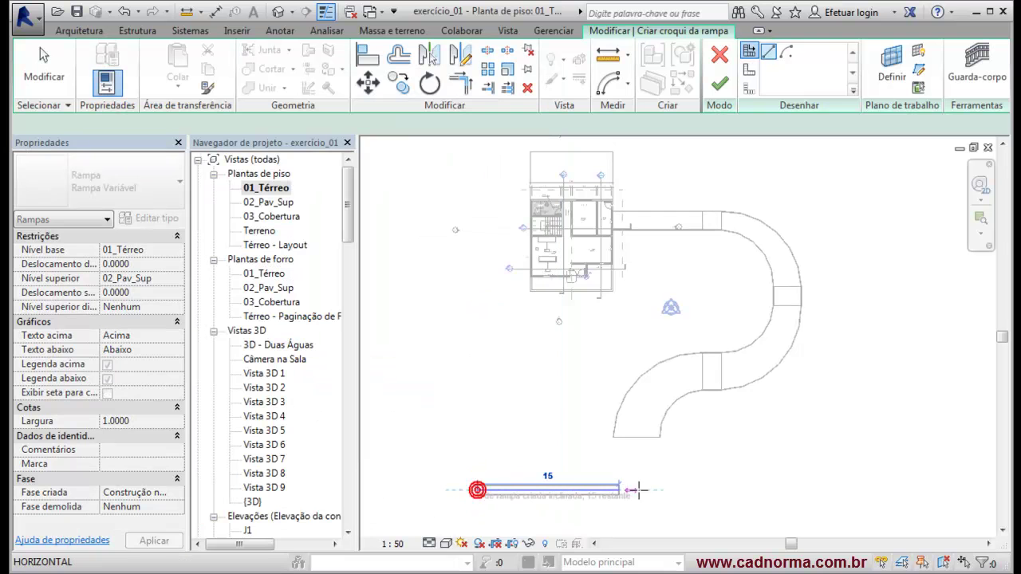
{"action": "scroll", "coordinate": [631, 484], "scroll_direction": "up", "scroll_amount": 3}
{"action": "scroll", "coordinate": [702, 470], "scroll_direction": "down", "scroll_amount": 3}
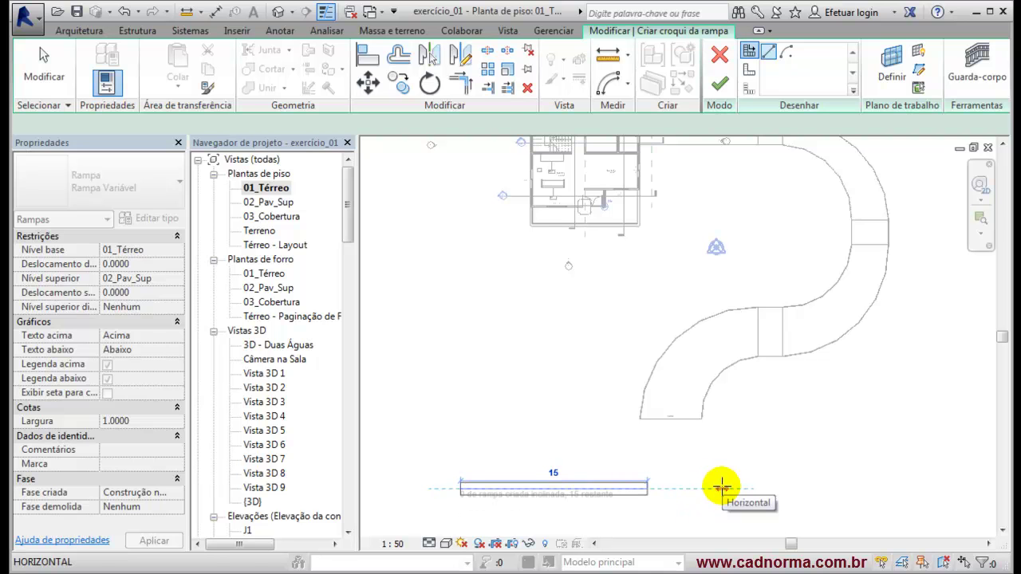
{"action": "left_click", "coordinate": [722, 486]}
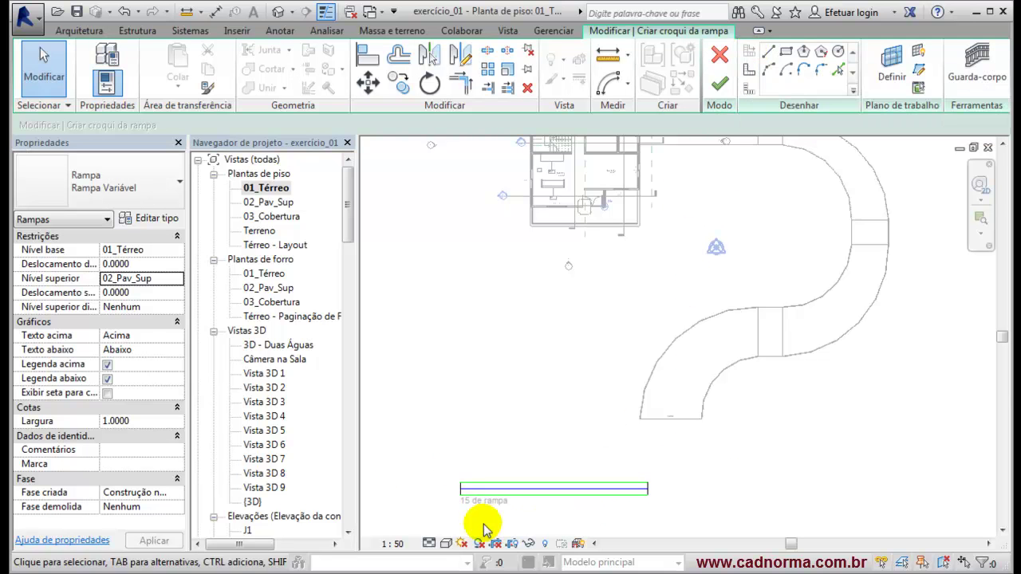
Step: Delete the upper boundary line of the new straight ramp run
{"action": "scroll", "coordinate": [655, 499], "scroll_direction": "up", "scroll_amount": 2}
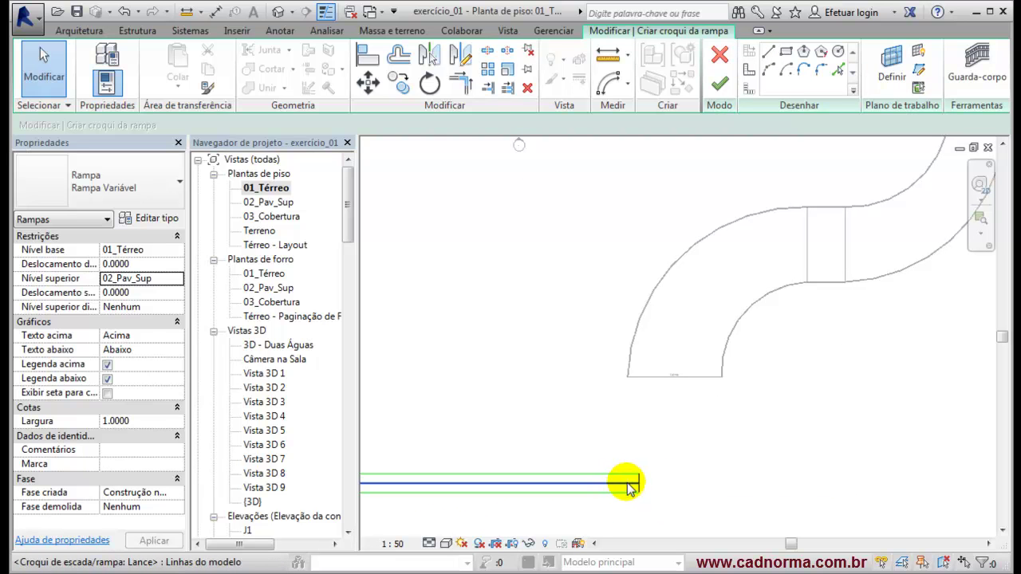
{"action": "left_click", "coordinate": [638, 483]}
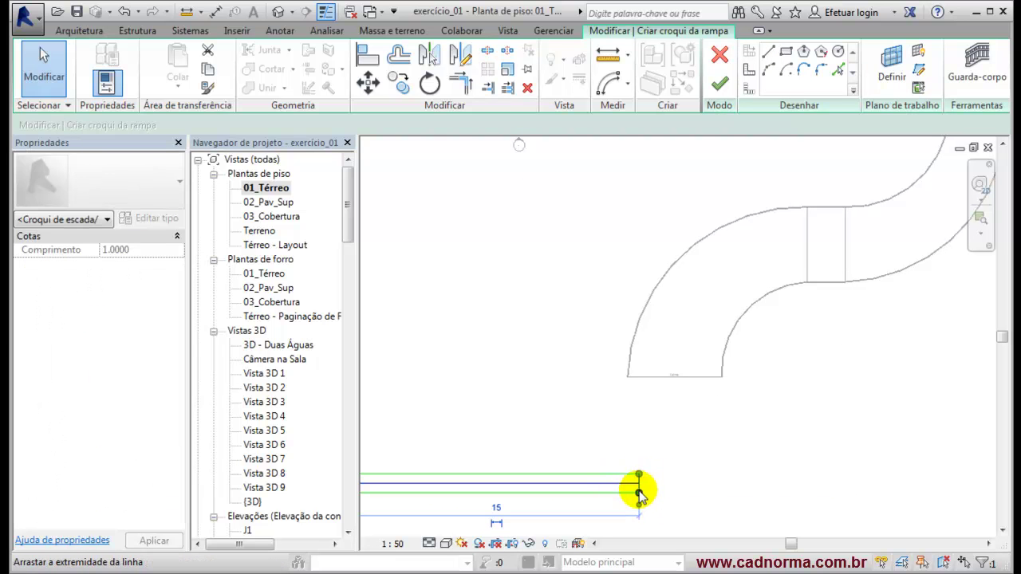
{"action": "middle_click_drag", "start_coordinate": [661, 471], "coordinate": [785, 428]}
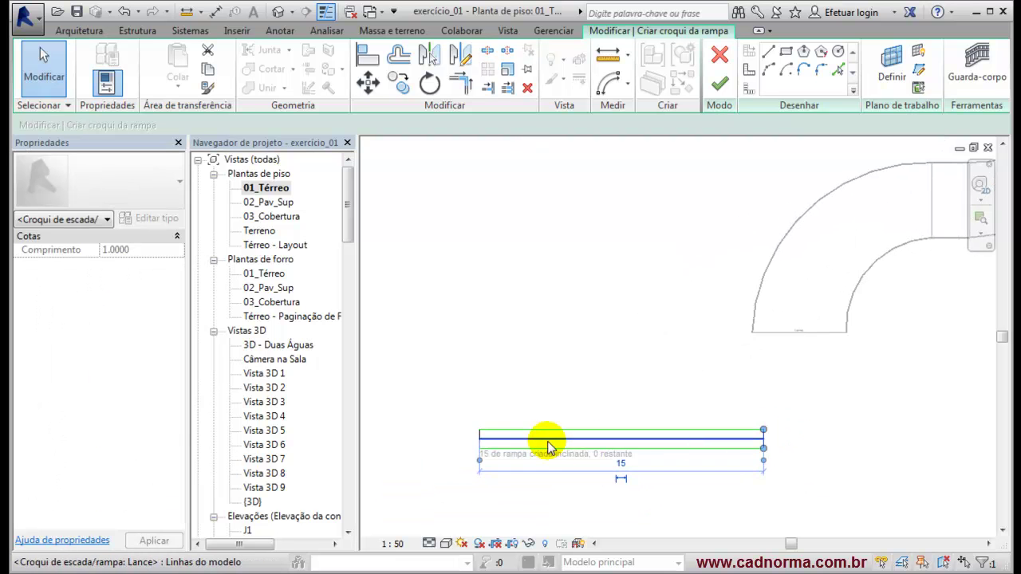
{"action": "left_click", "coordinate": [671, 409]}
{"action": "left_click", "coordinate": [645, 431]}
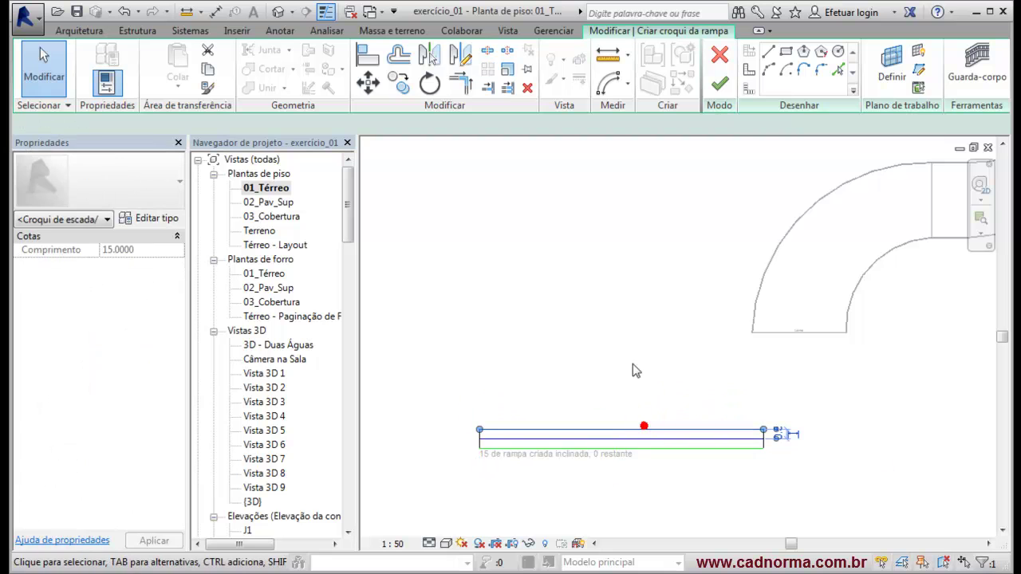
{"action": "left_click", "coordinate": [704, 164]}
Step: Draw a start-end-radius boundary arc of about 18.2 m radius, bulging outward, between the upper ends of the straight ramp's end lines
{"action": "left_click", "coordinate": [787, 70]}
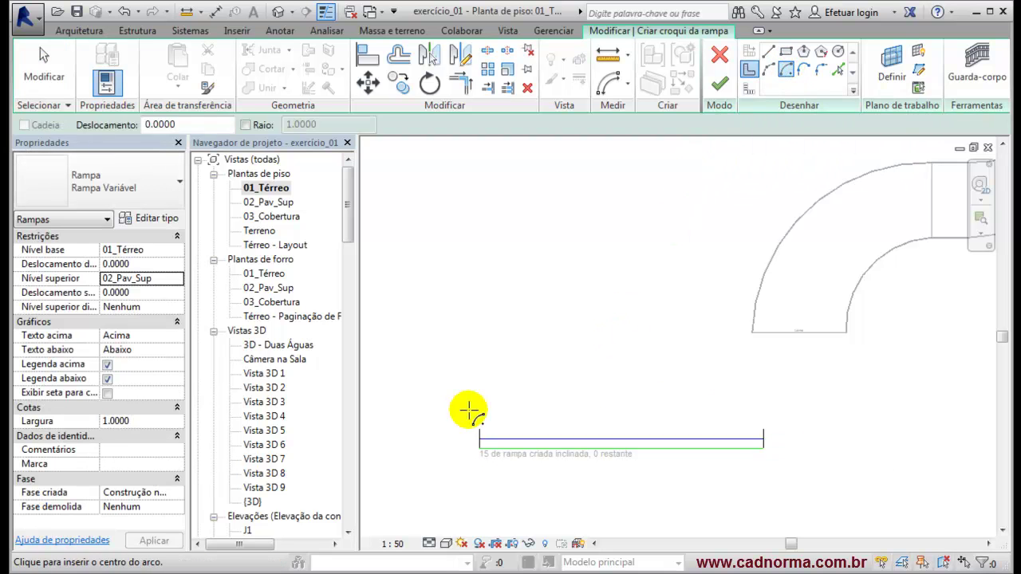
{"action": "key", "text": "Escape"}
{"action": "left_click", "coordinate": [769, 70]}
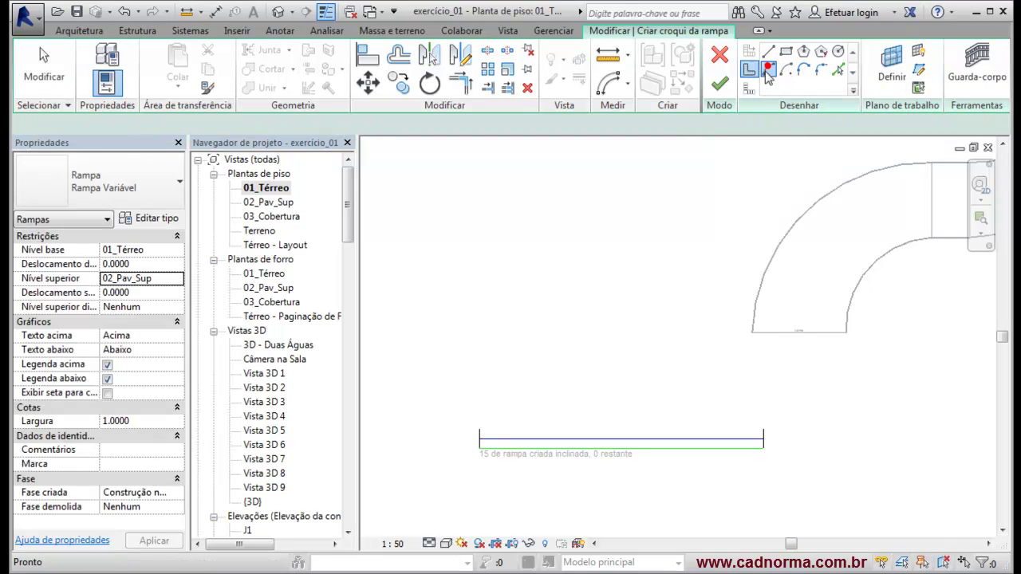
{"action": "left_click", "coordinate": [479, 431]}
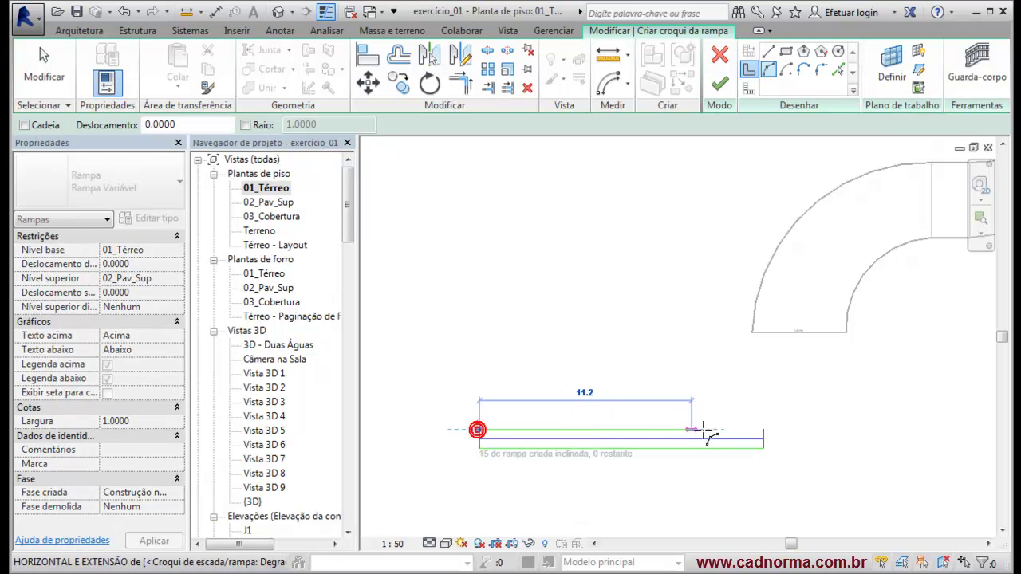
{"action": "left_click", "coordinate": [762, 430]}
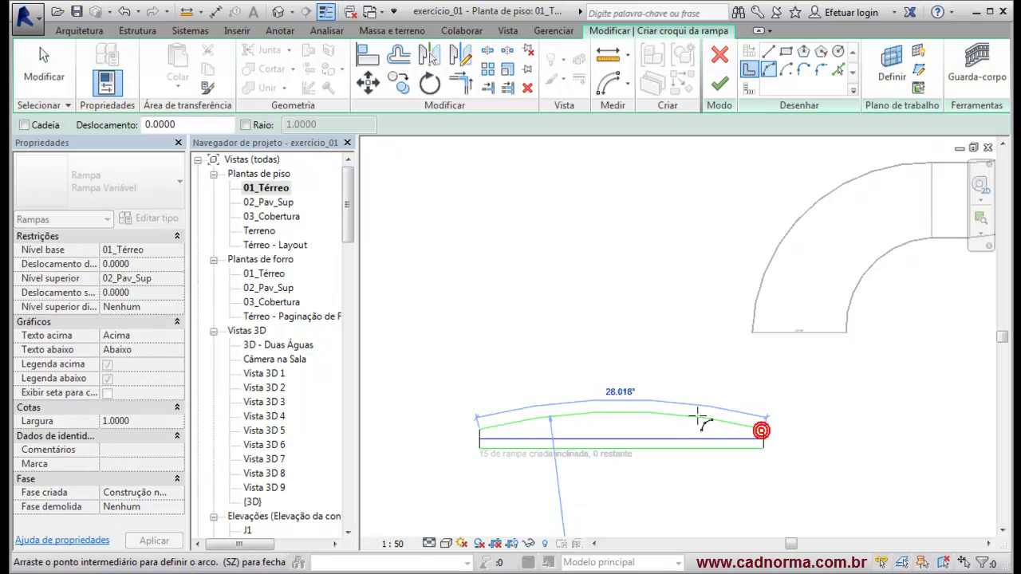
{"action": "left_click", "coordinate": [631, 401]}
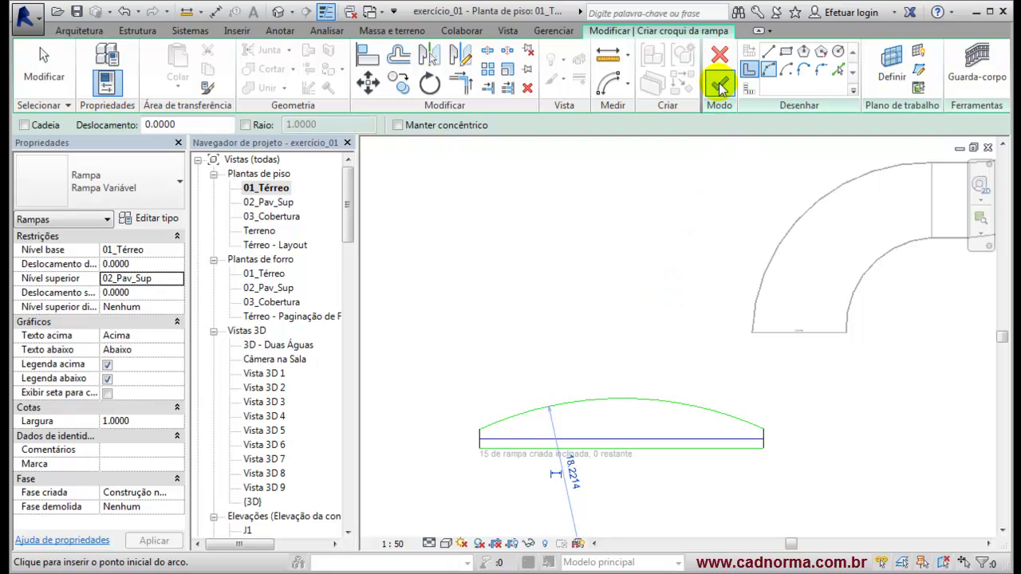
Step: Finish the straight ramp's sketch, dismiss the warning and deselect the ramp
{"action": "left_click", "coordinate": [719, 82]}
{"action": "left_click", "coordinate": [1000, 499]}
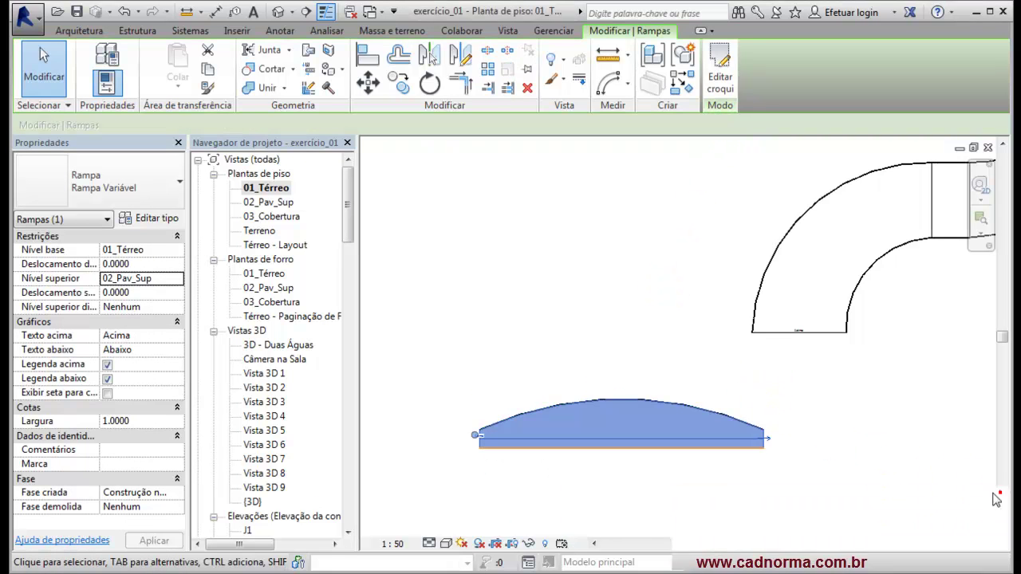
{"action": "left_click", "coordinate": [713, 370]}
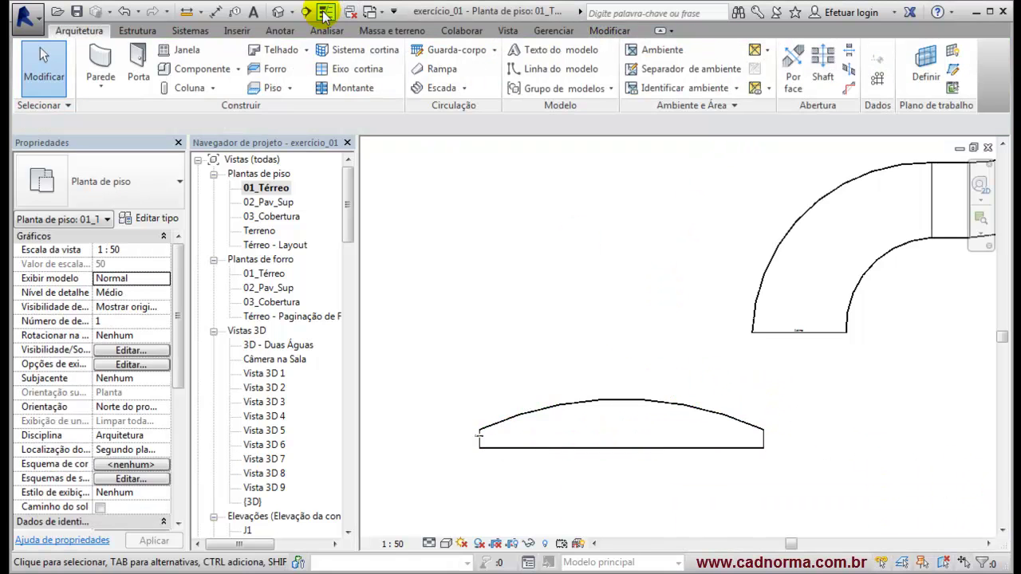
Step: Examine the arc-edged ramp and the curved ramp beside the house in the 3D view from several angles
{"action": "left_click", "coordinate": [278, 12]}
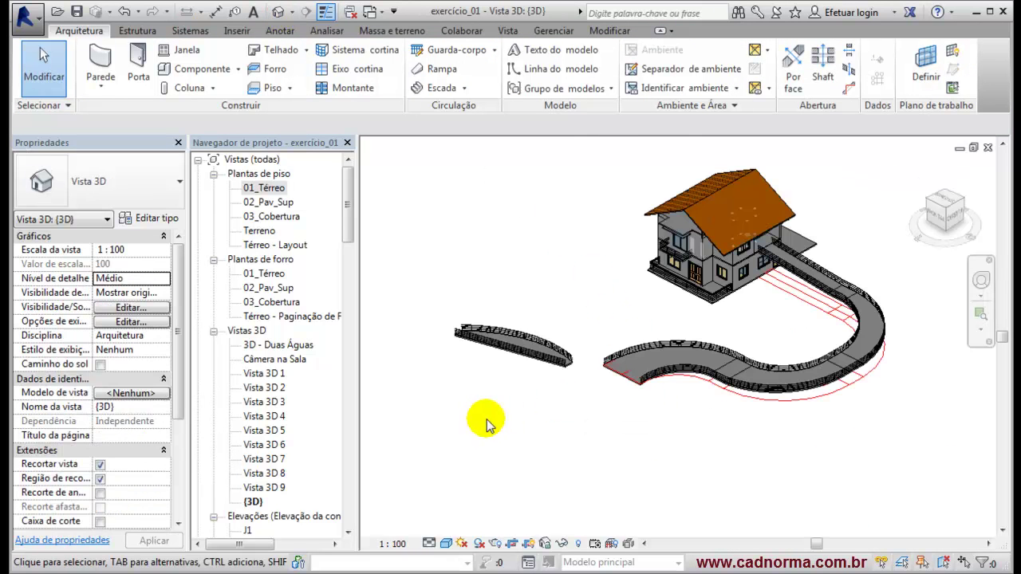
{"action": "scroll", "coordinate": [515, 375], "scroll_direction": "up", "scroll_amount": 4}
{"action": "middle_click_drag", "start_coordinate": [509, 363], "coordinate": [661, 417], "text": "shift"}
{"action": "scroll", "coordinate": [603, 360], "scroll_direction": "down", "scroll_amount": 3}
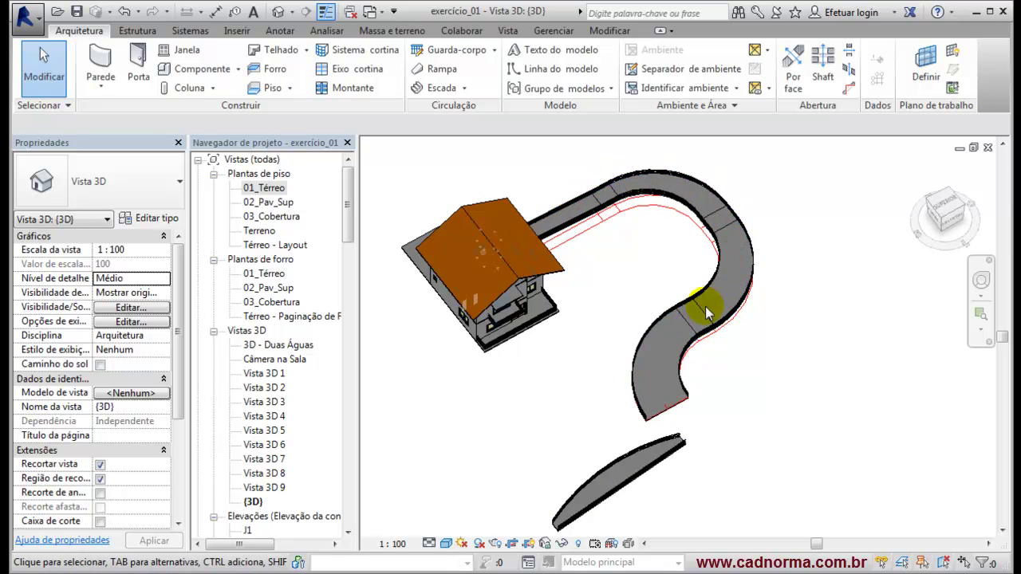
{"action": "scroll", "coordinate": [662, 442], "scroll_direction": "up", "scroll_amount": 2}
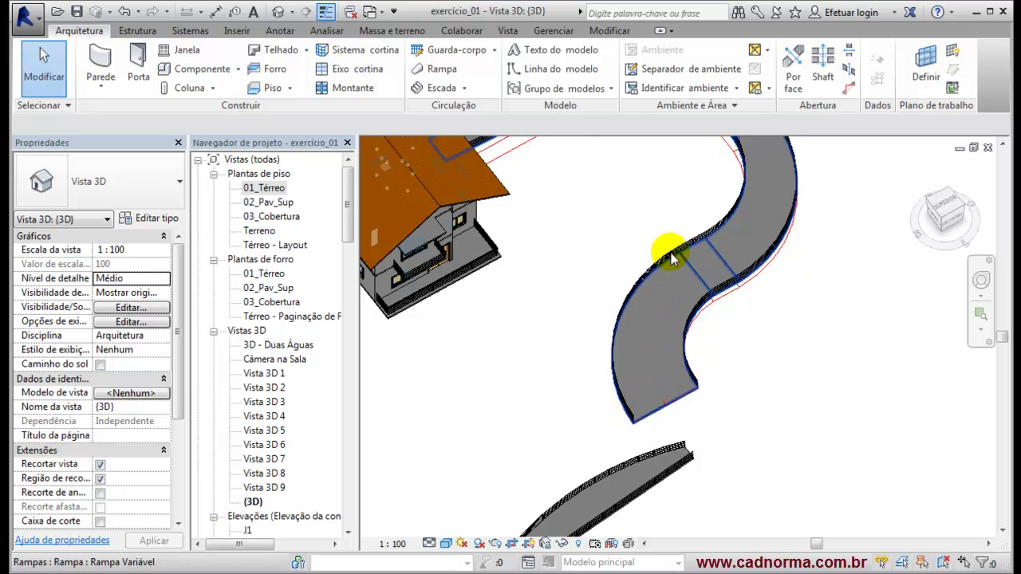
{"action": "scroll", "coordinate": [776, 327], "scroll_direction": "down", "scroll_amount": 2}
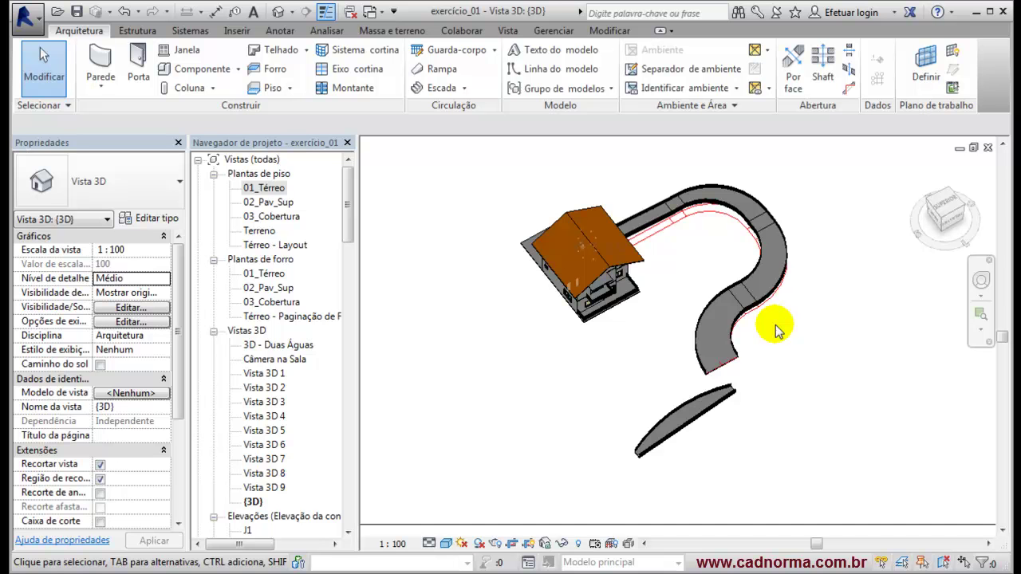
{"action": "middle_click_drag", "start_coordinate": [773, 339], "coordinate": [629, 252], "text": "shift"}
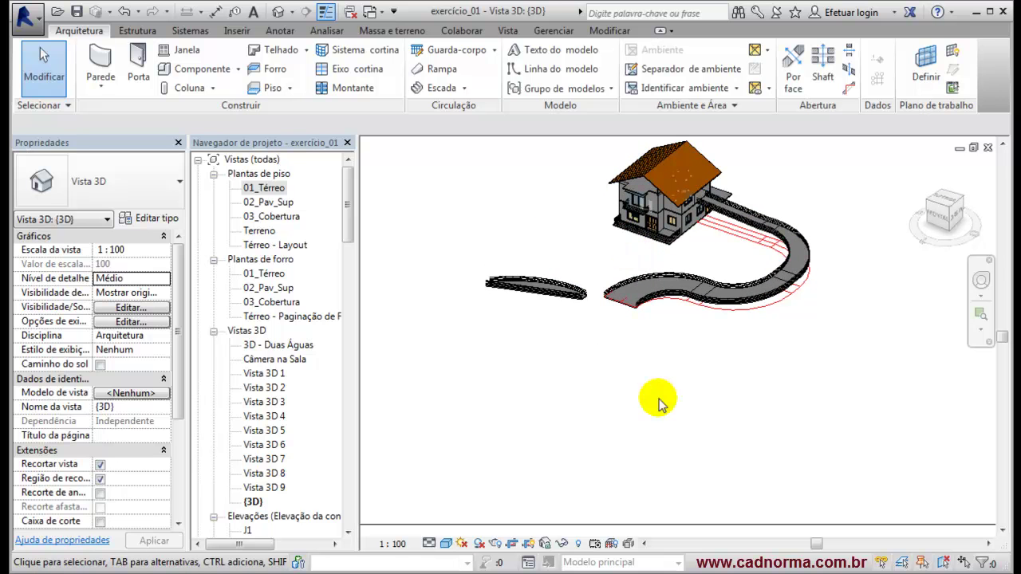
{"action": "middle_click_drag", "start_coordinate": [655, 360], "coordinate": [642, 412]}
{"action": "scroll", "coordinate": [730, 395], "scroll_direction": "up", "scroll_amount": 2}
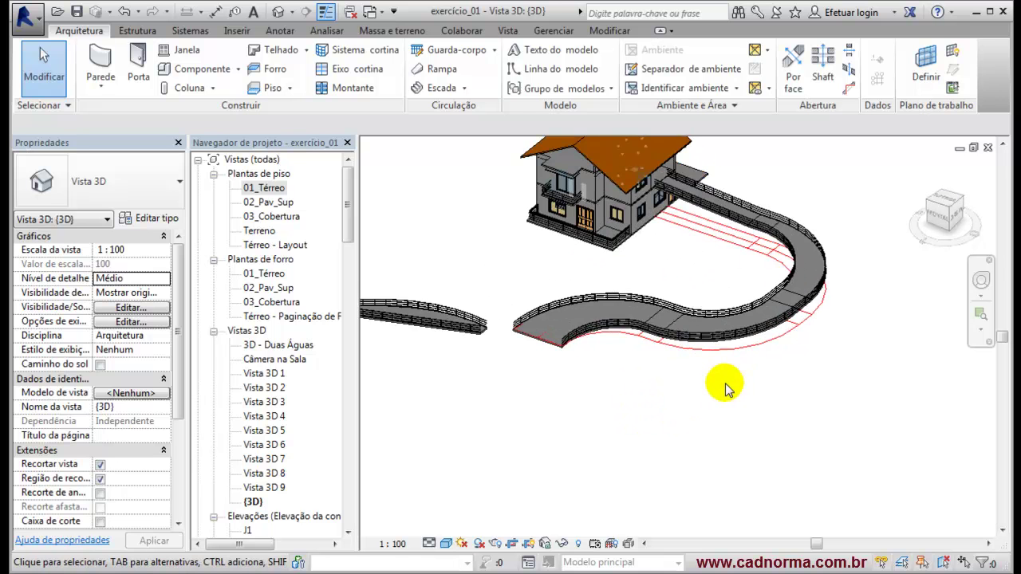
{"action": "middle_click_drag", "start_coordinate": [720, 388], "coordinate": [781, 450]}
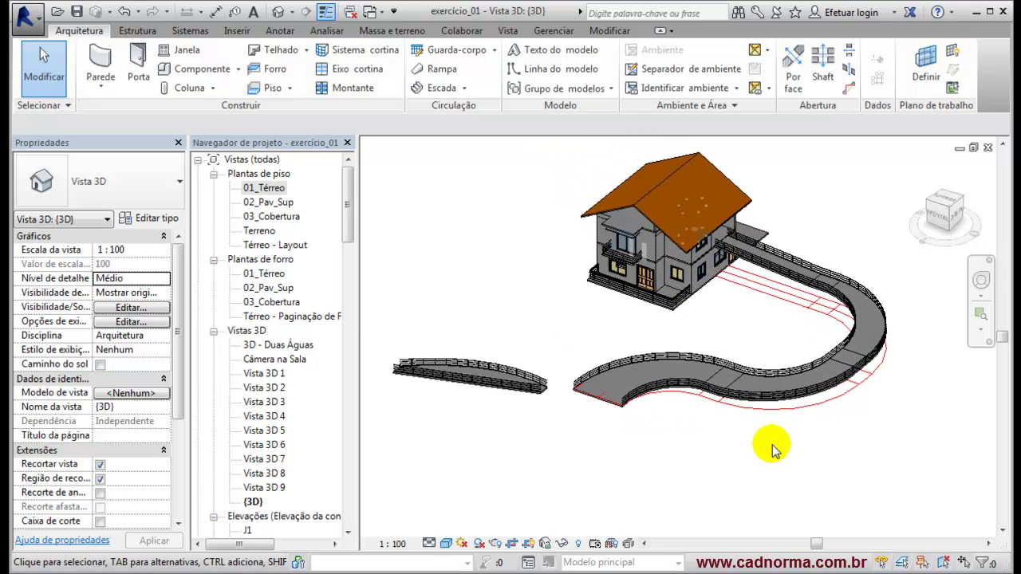